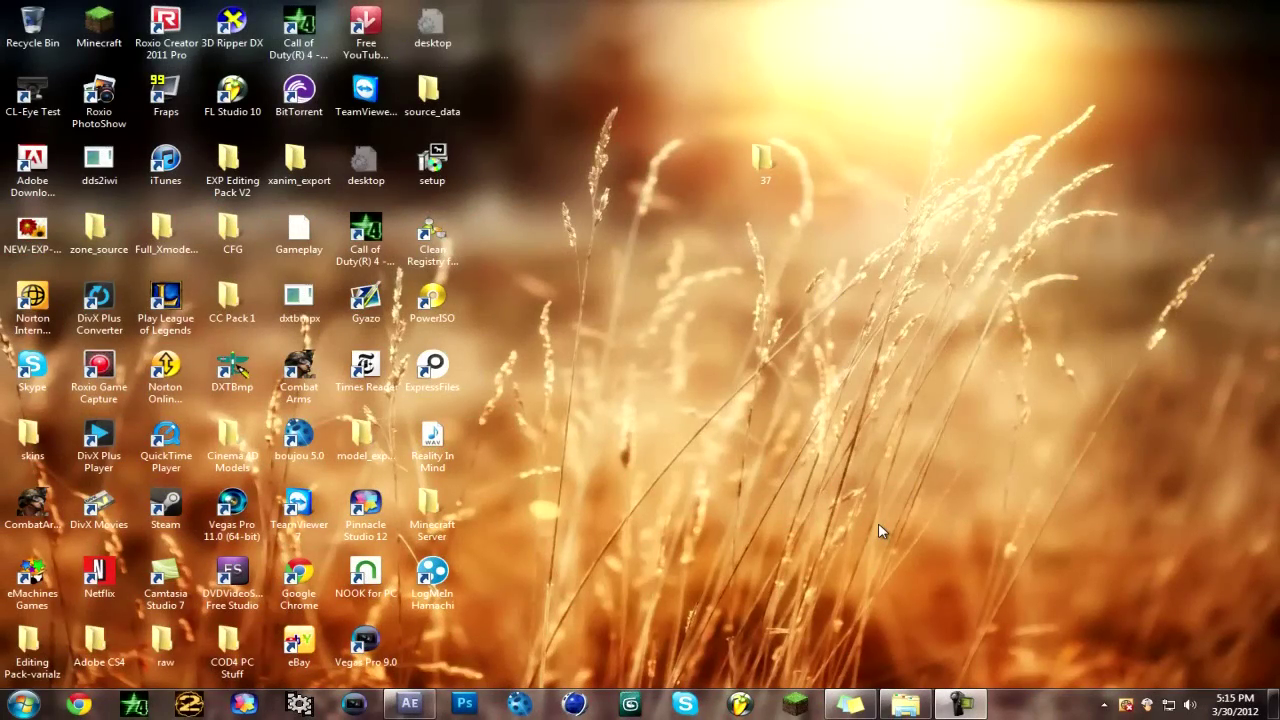
Step: Open folder 37 and drag the 'Triple + quad feed snd .mp4' clip into After Effects
{"action": "double_click", "coordinate": [768, 162]}
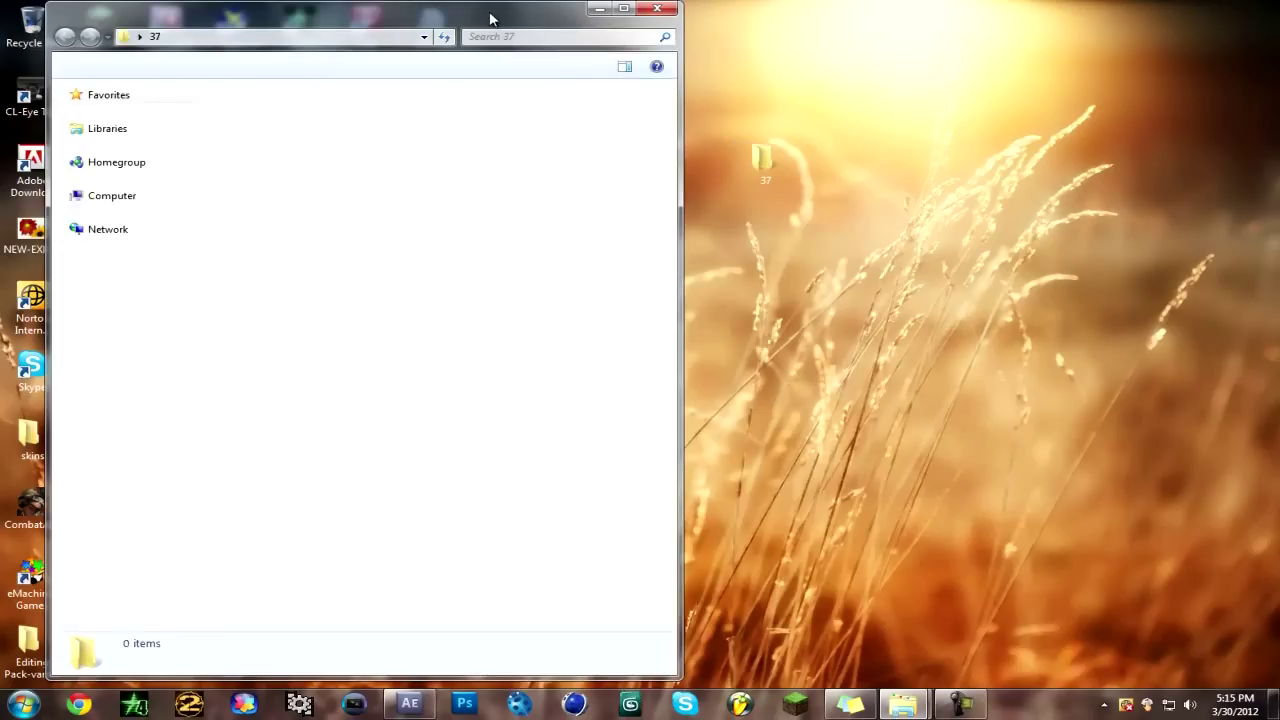
{"action": "left_click_drag", "start_coordinate": [1014, 48], "coordinate": [1046, 26]}
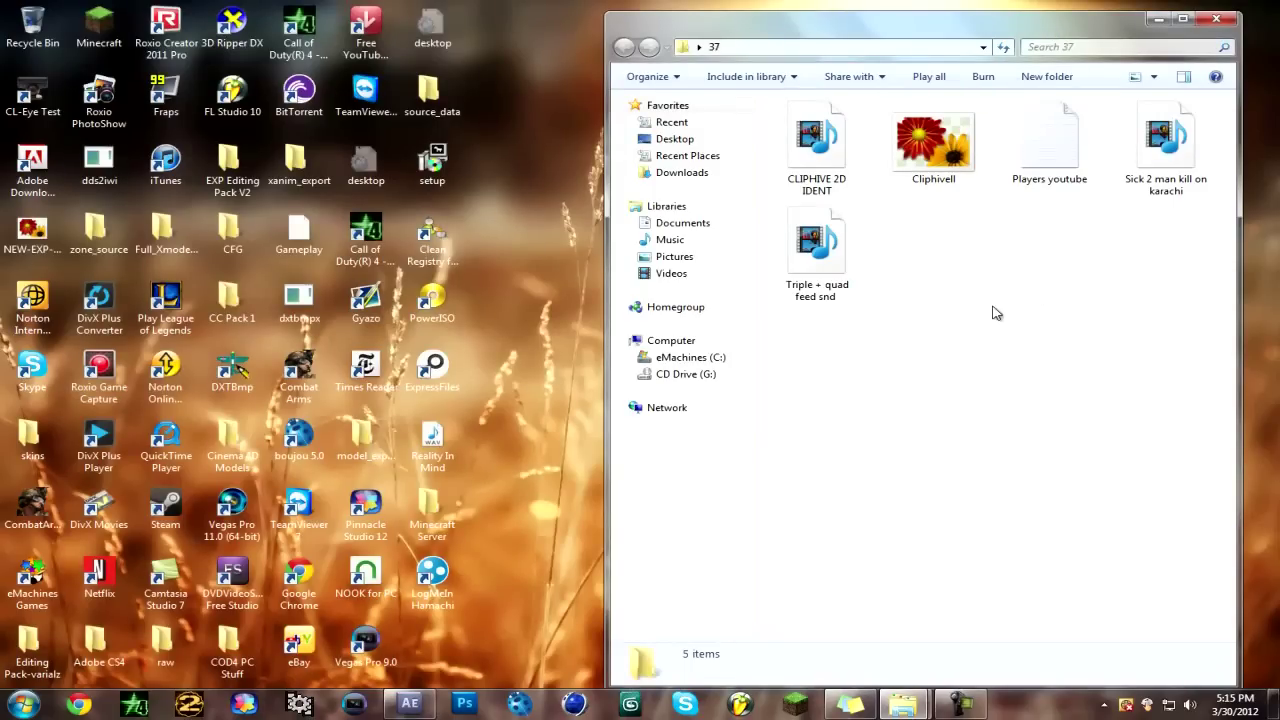
{"action": "left_click_drag", "start_coordinate": [826, 249], "coordinate": [415, 705]}
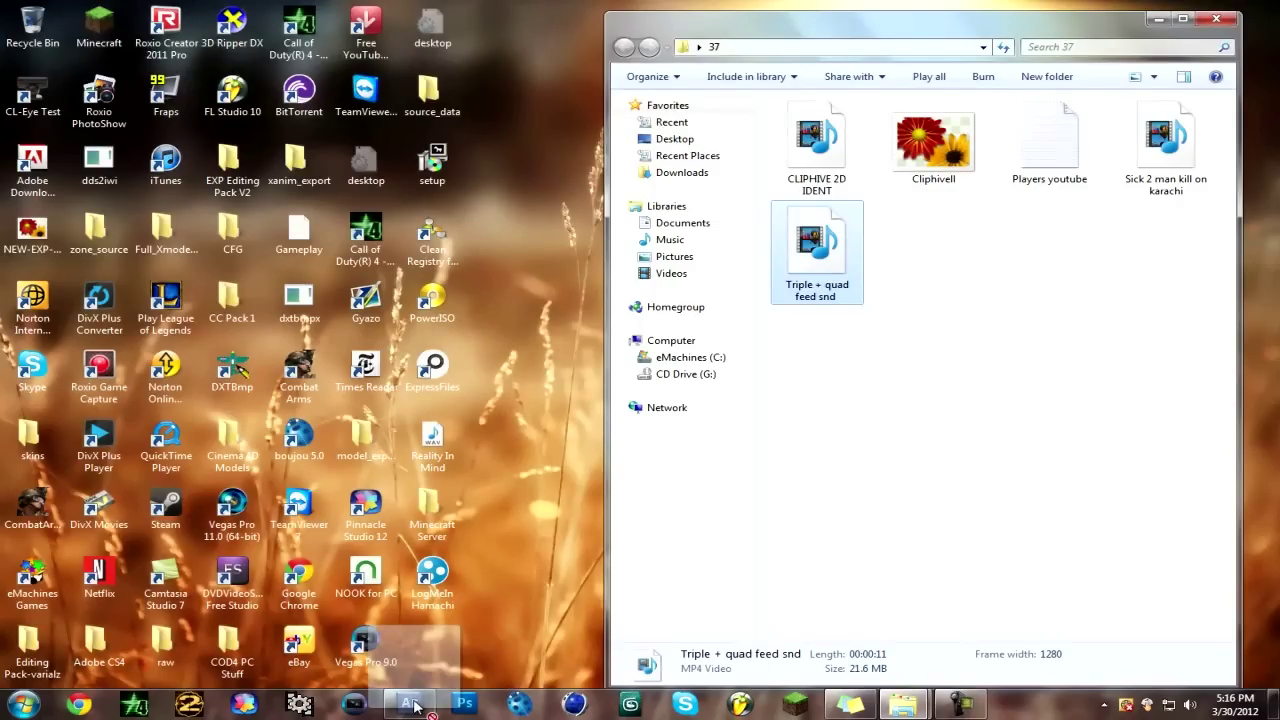
{"action": "left_click_drag", "start_coordinate": [415, 705], "coordinate": [223, 314]}
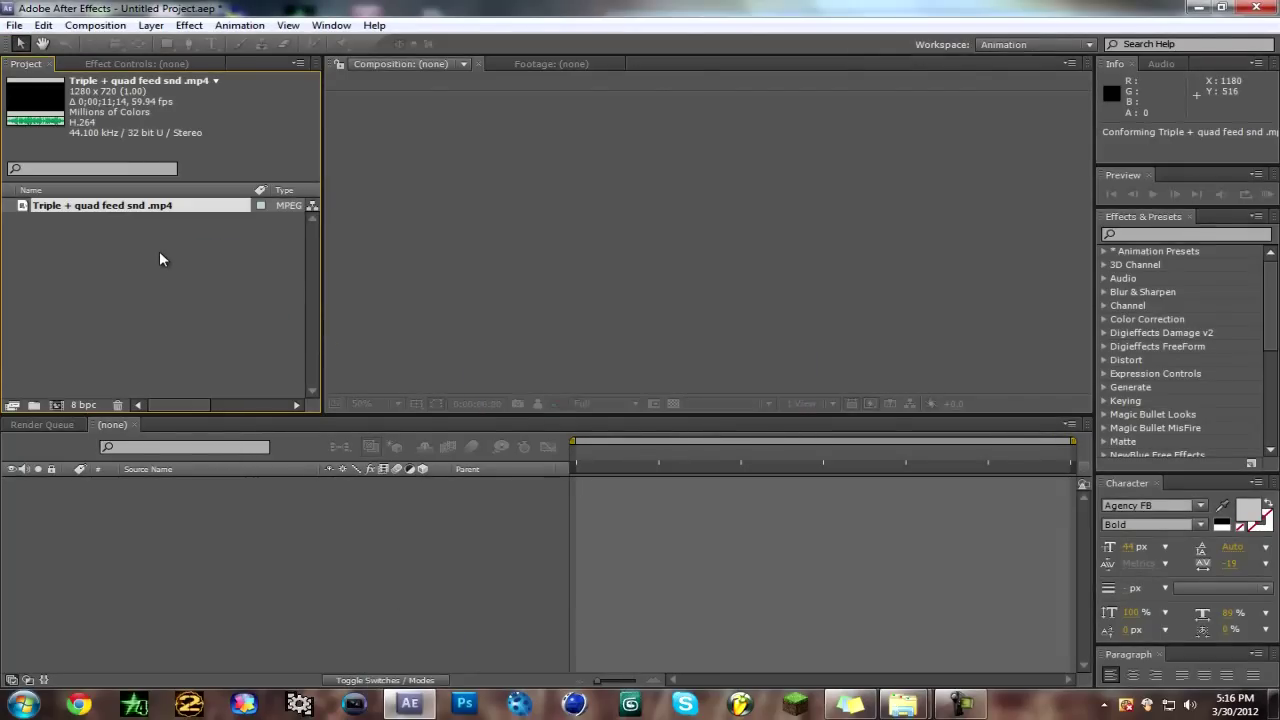
Step: Create a composition from the clip and set the preview resolution to Third
{"action": "left_click_drag", "start_coordinate": [81, 207], "coordinate": [57, 408]}
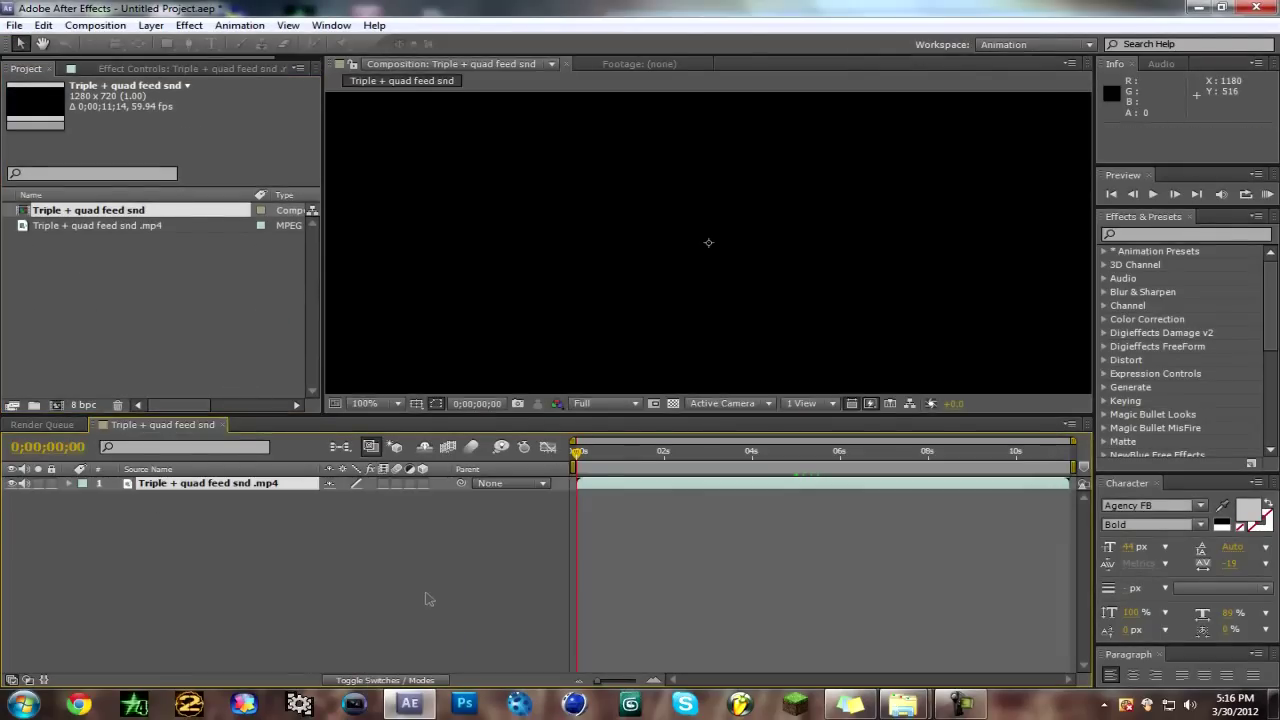
{"action": "scroll", "coordinate": [614, 286], "scroll_direction": "down", "scroll_amount": 2}
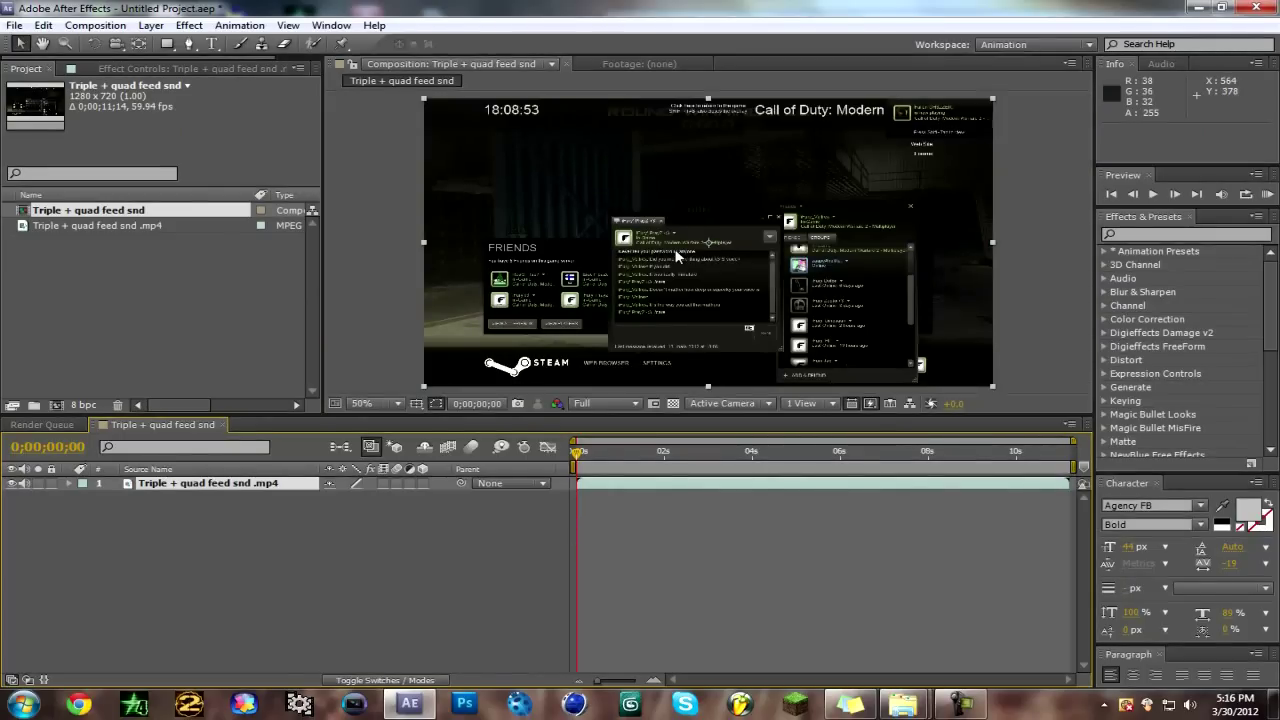
{"action": "left_click", "coordinate": [605, 403]}
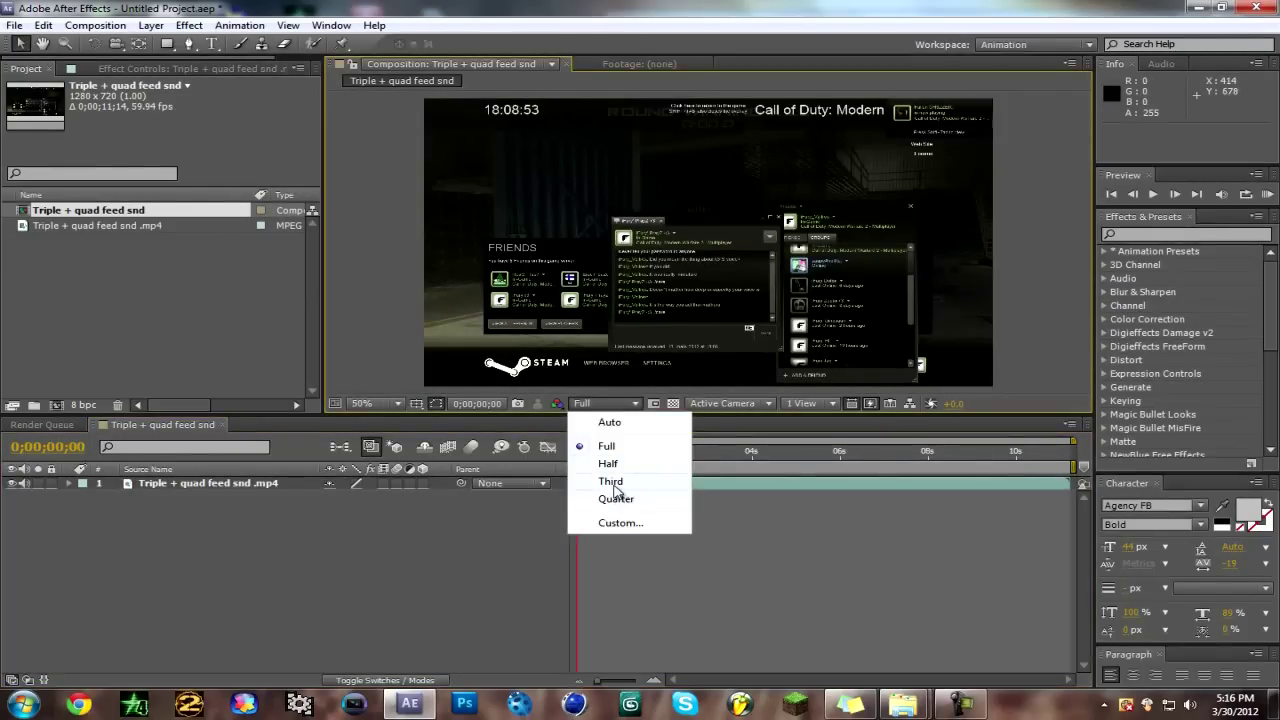
{"action": "left_click", "coordinate": [614, 478]}
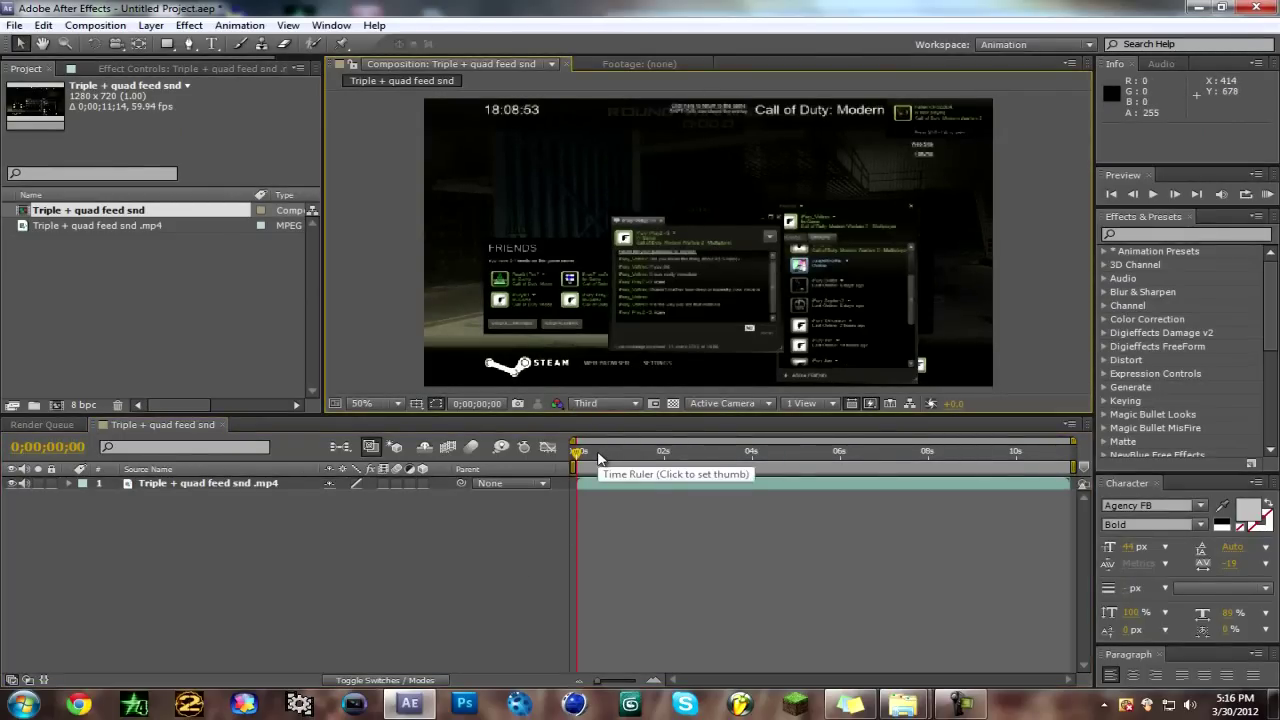
Step: Preview the footage and trim the layer's start to about 0;00;01;49
{"action": "left_click", "coordinate": [598, 451]}
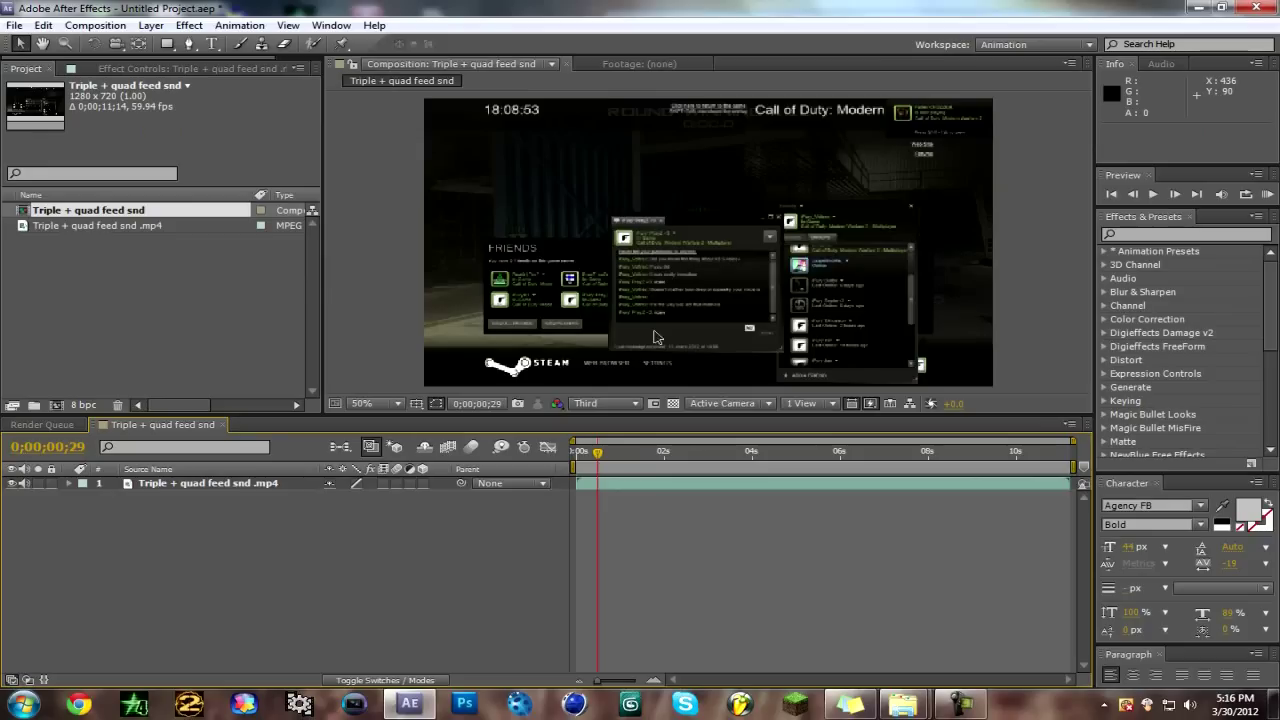
{"action": "left_click", "coordinate": [630, 453]}
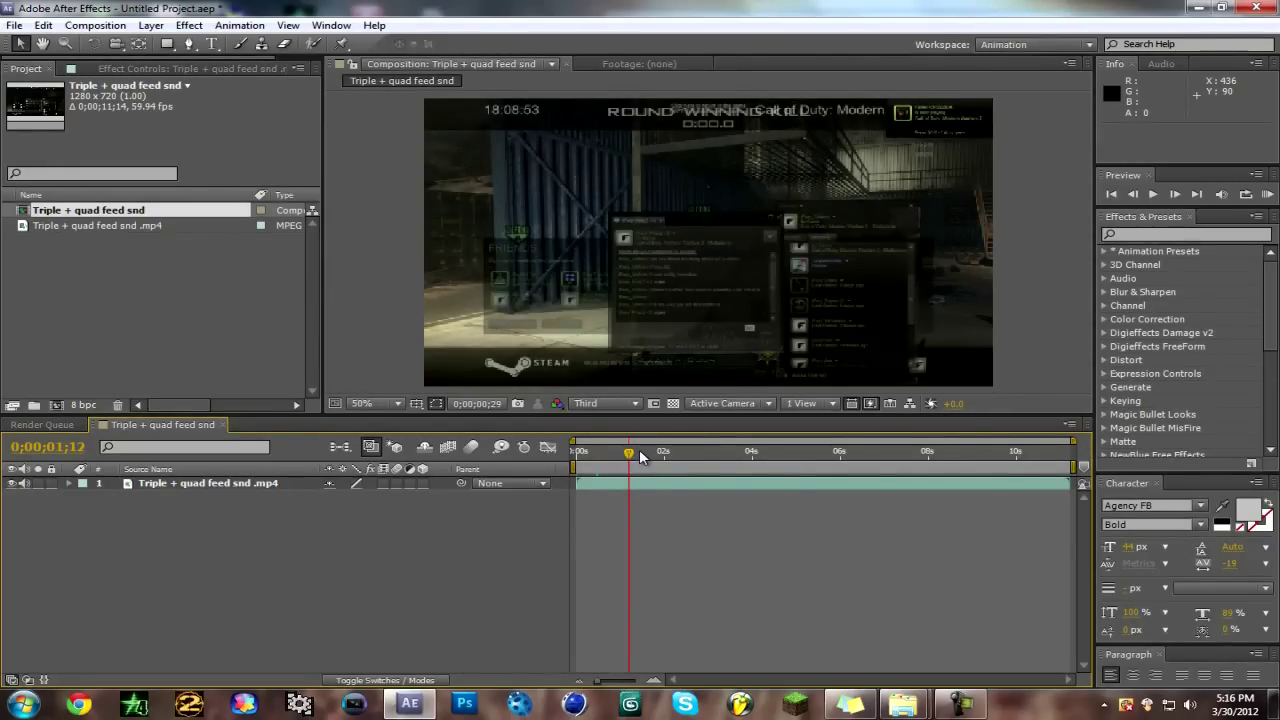
{"action": "left_click", "coordinate": [643, 453]}
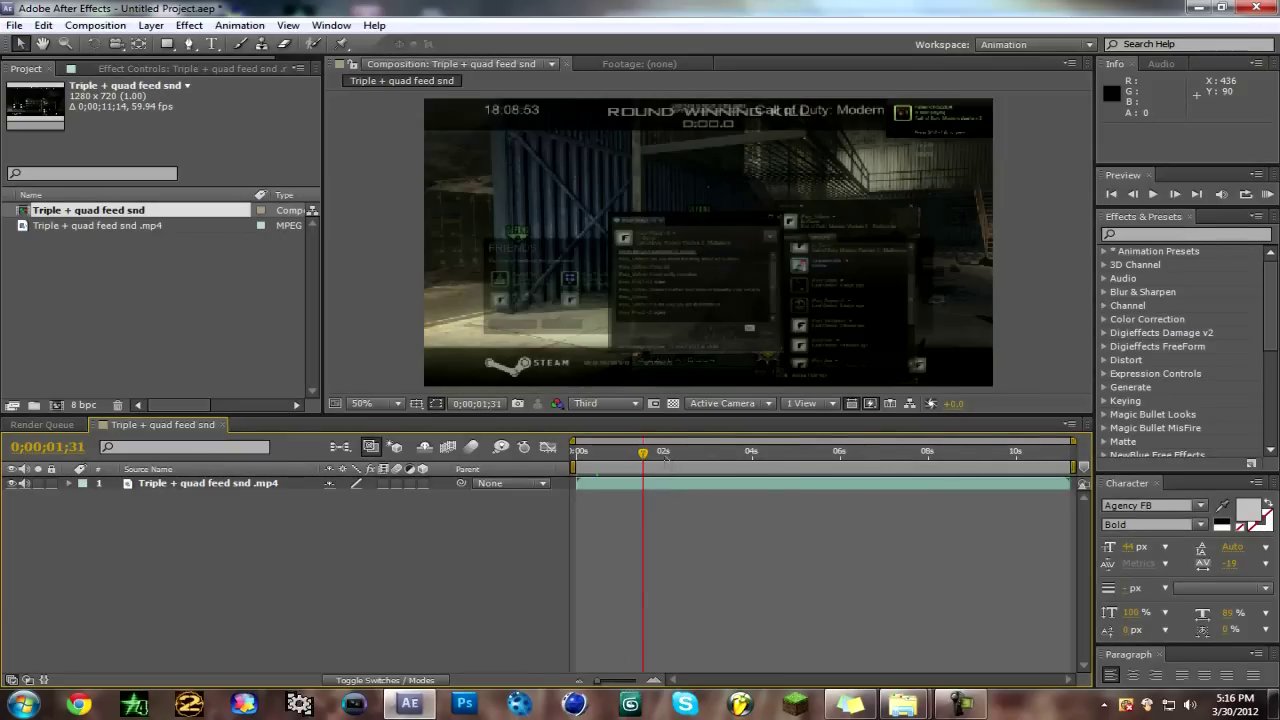
{"action": "left_click", "coordinate": [665, 455]}
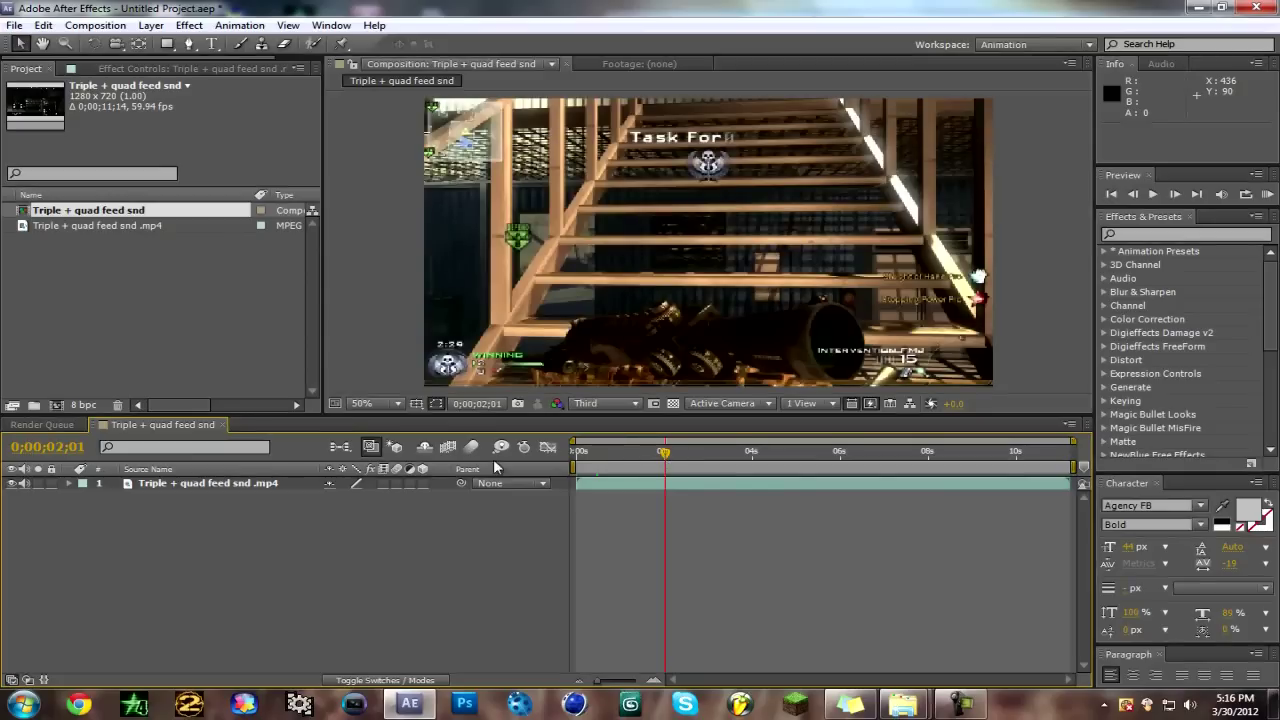
{"action": "left_click_drag", "start_coordinate": [577, 483], "coordinate": [657, 499]}
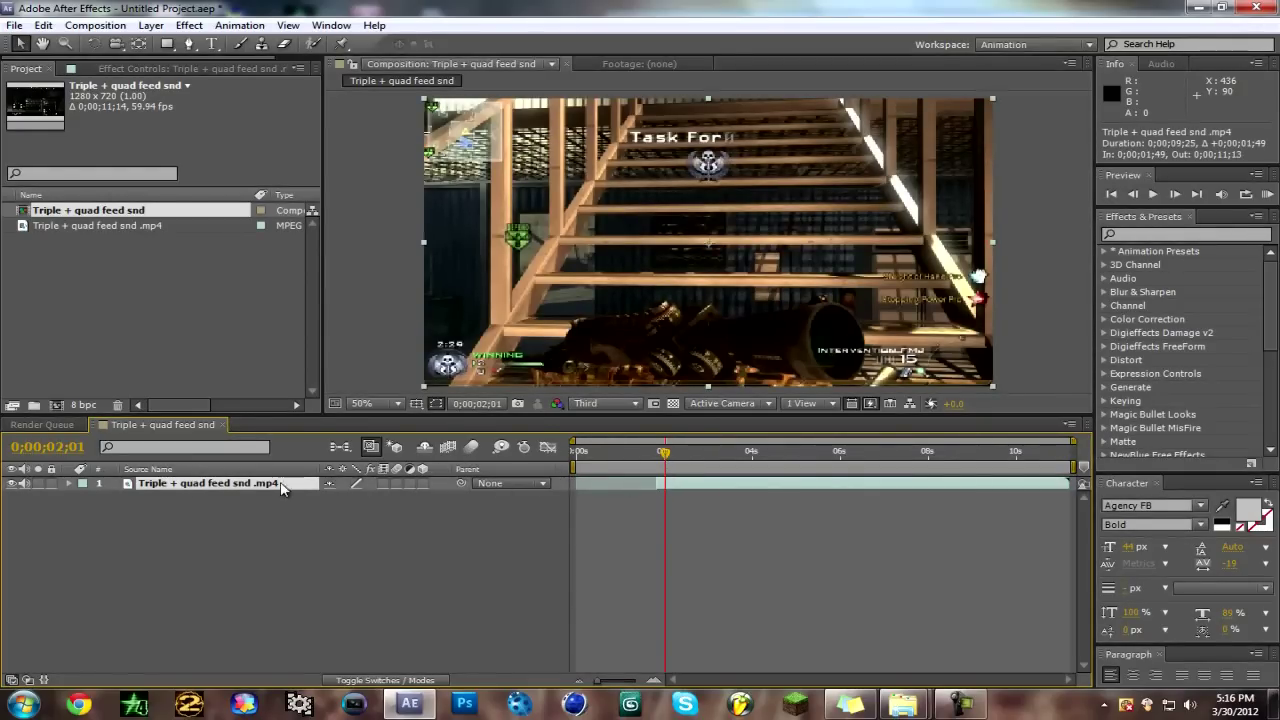
Step: Slide the trimmed clip to start at 0;00;00;00, zooming the timeline to about three seconds
{"action": "left_click", "coordinate": [574, 452]}
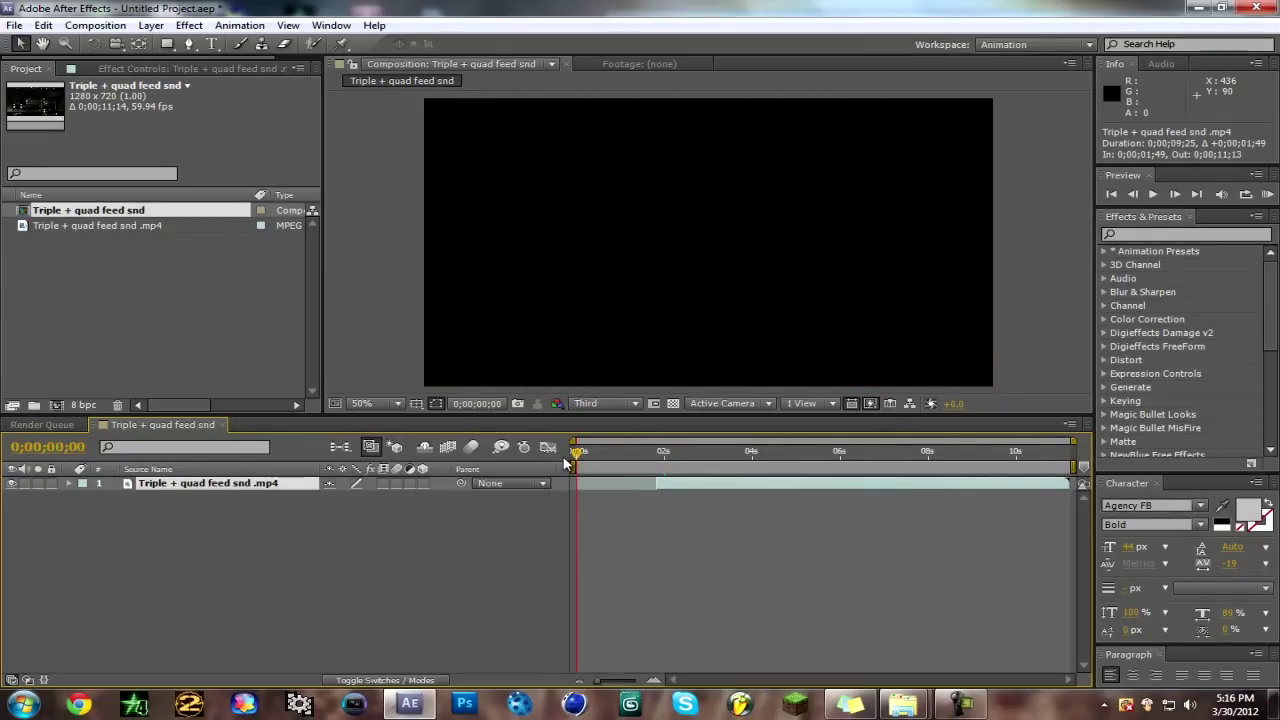
{"action": "left_click_drag", "start_coordinate": [687, 488], "coordinate": [625, 491]}
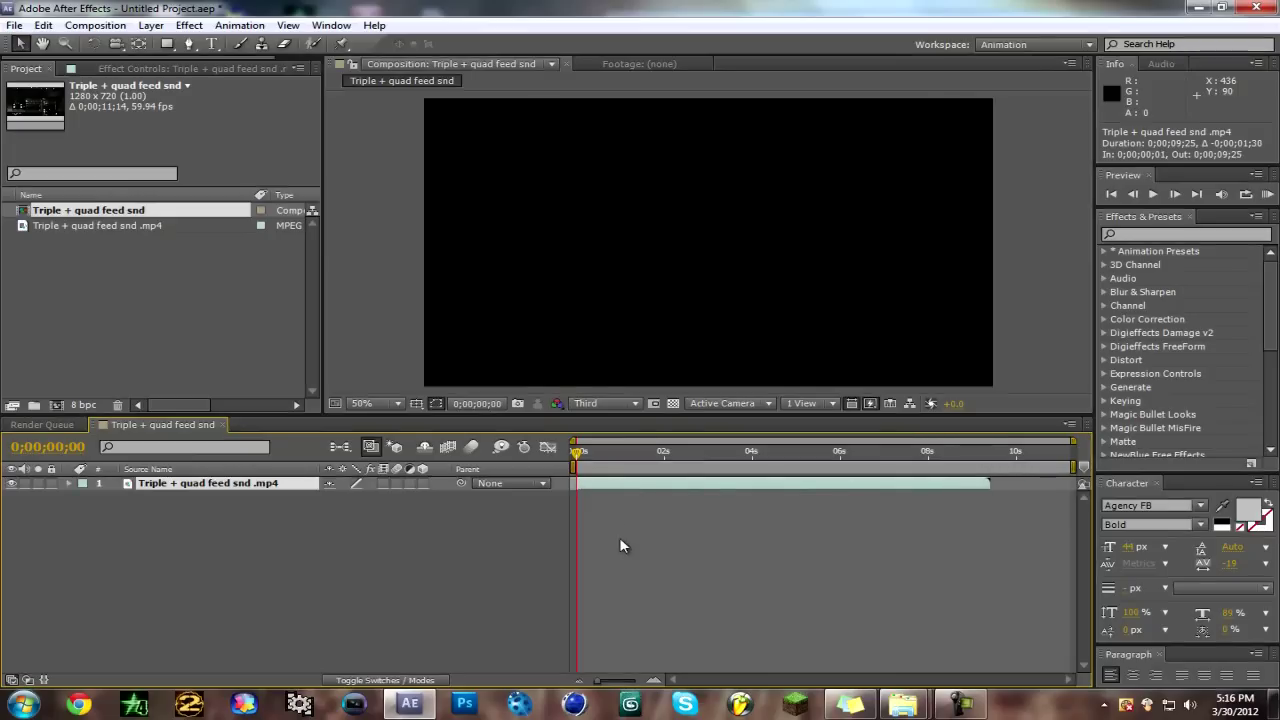
{"action": "left_click", "coordinate": [654, 680]}
{"action": "left_click", "coordinate": [654, 680]}
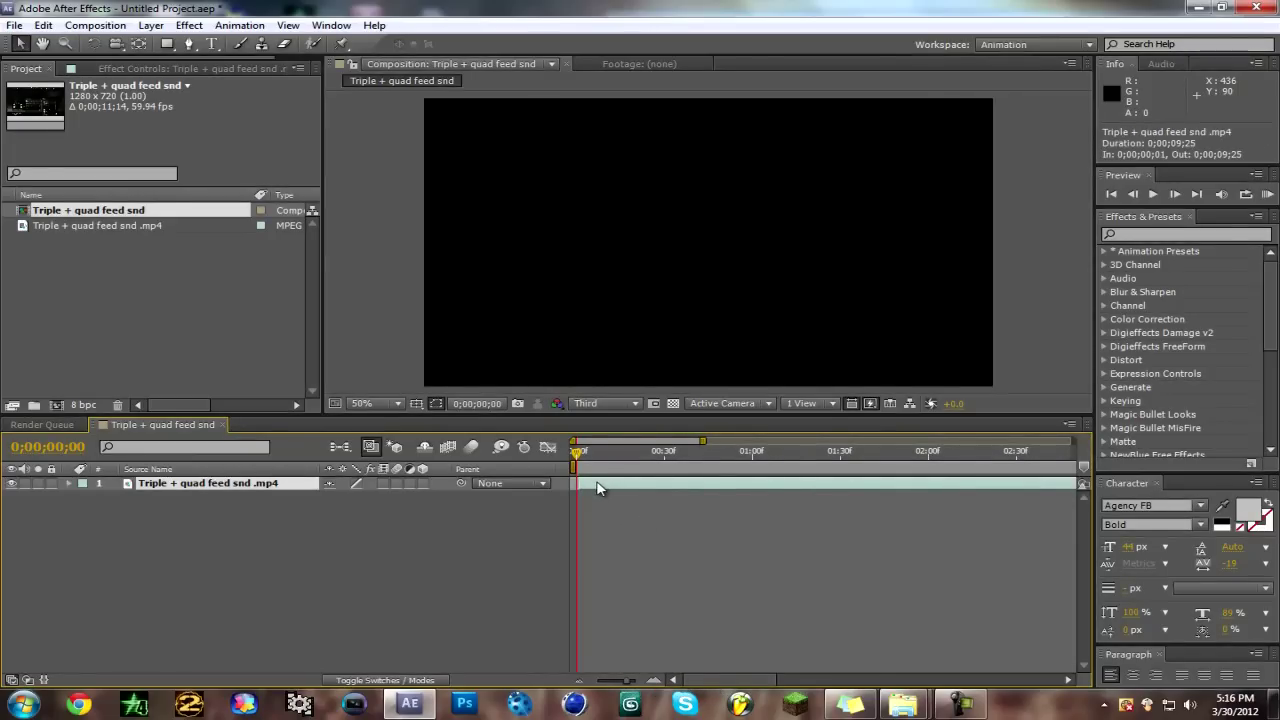
{"action": "left_click_drag", "start_coordinate": [597, 488], "coordinate": [595, 488]}
Step: Scrub through the footage to locate the sniper shot around 0;00;00;38
{"action": "left_click", "coordinate": [652, 451]}
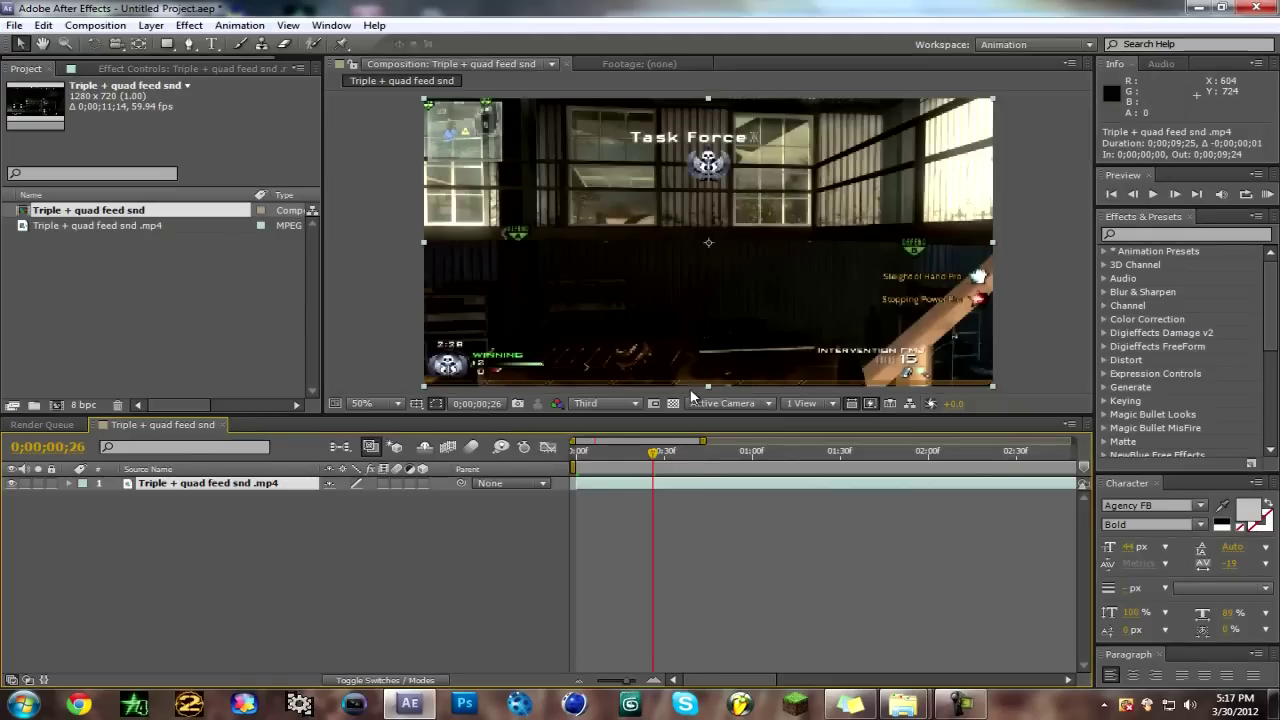
{"action": "left_click", "coordinate": [688, 453]}
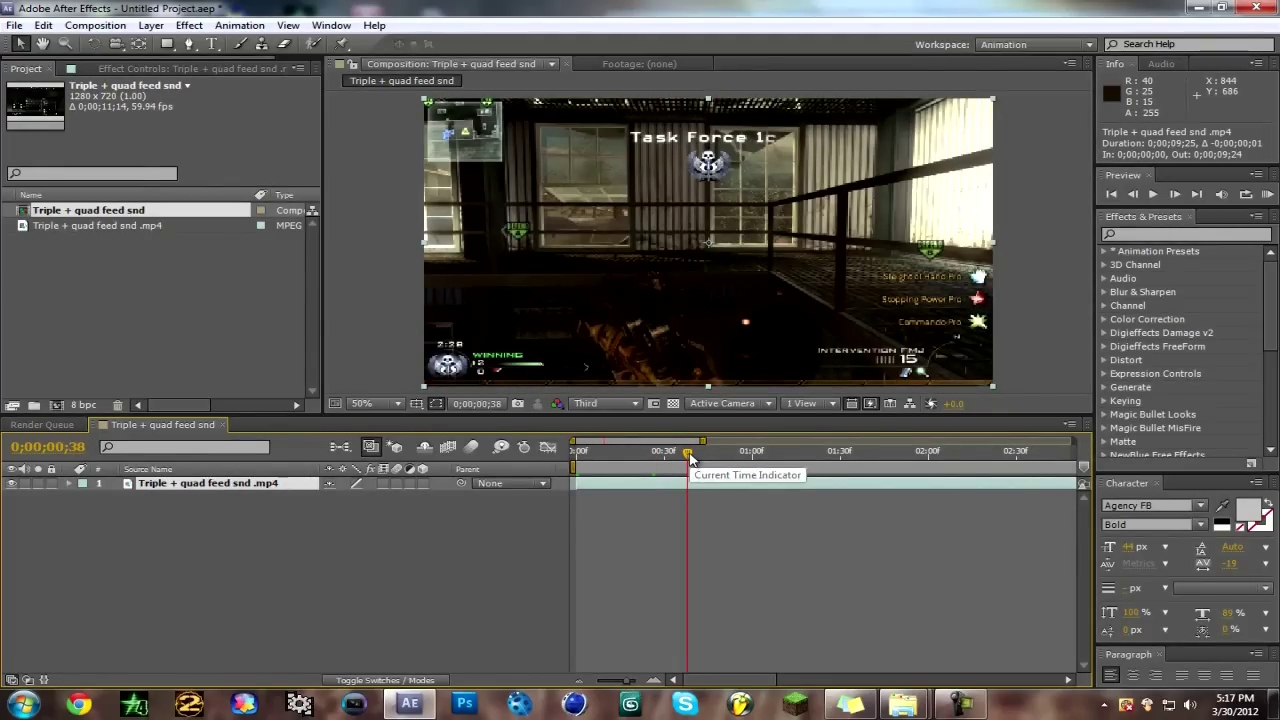
{"action": "key", "text": "Page_Down"}
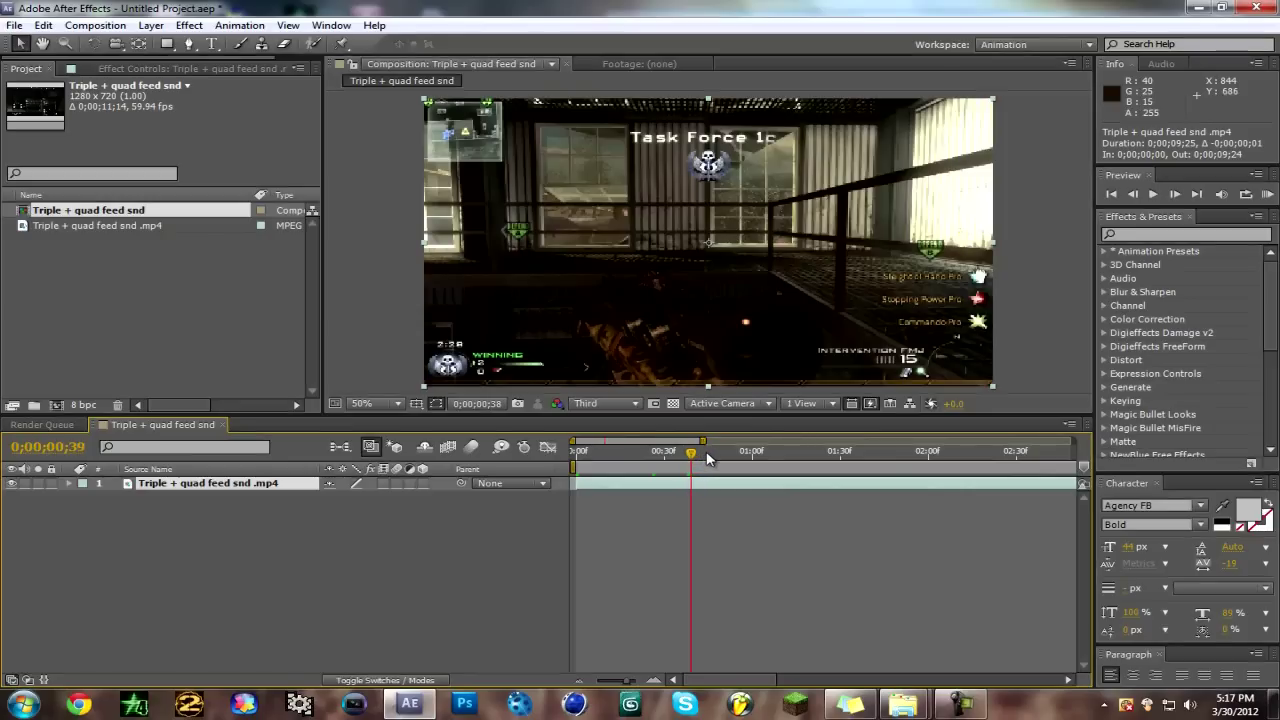
{"action": "left_click", "coordinate": [706, 452]}
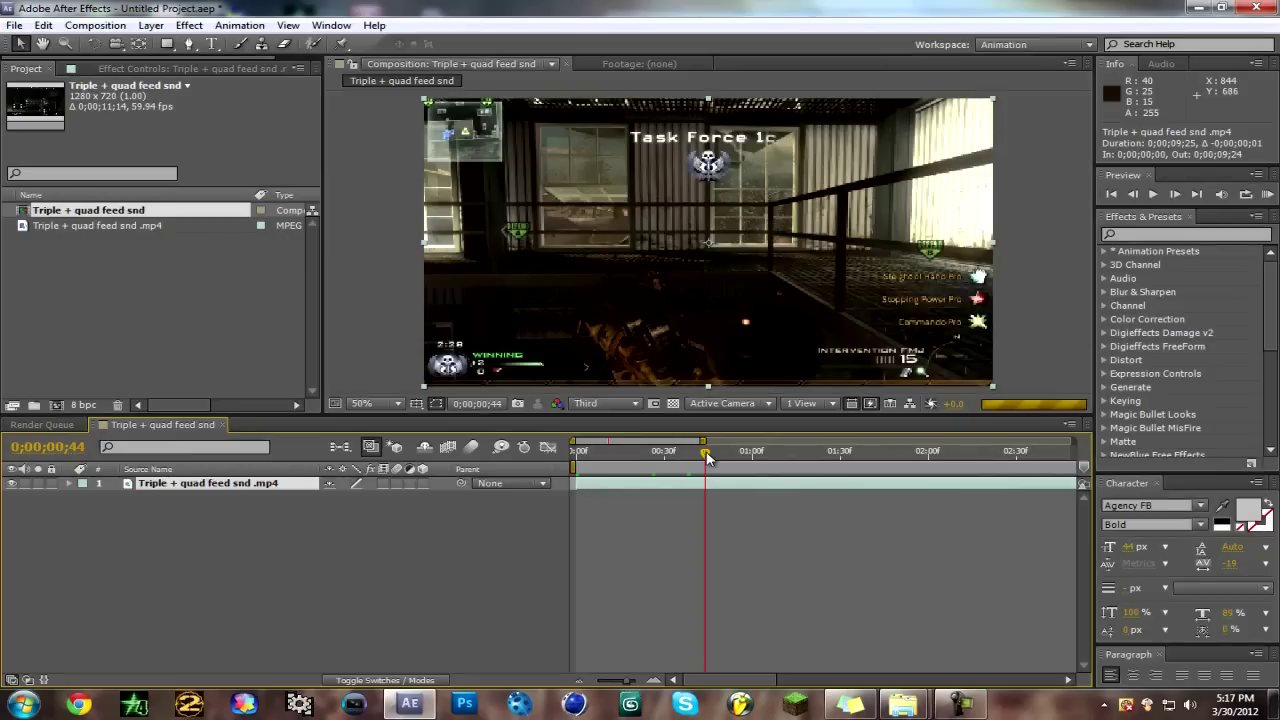
{"action": "left_click_drag", "start_coordinate": [706, 452], "coordinate": [698, 453]}
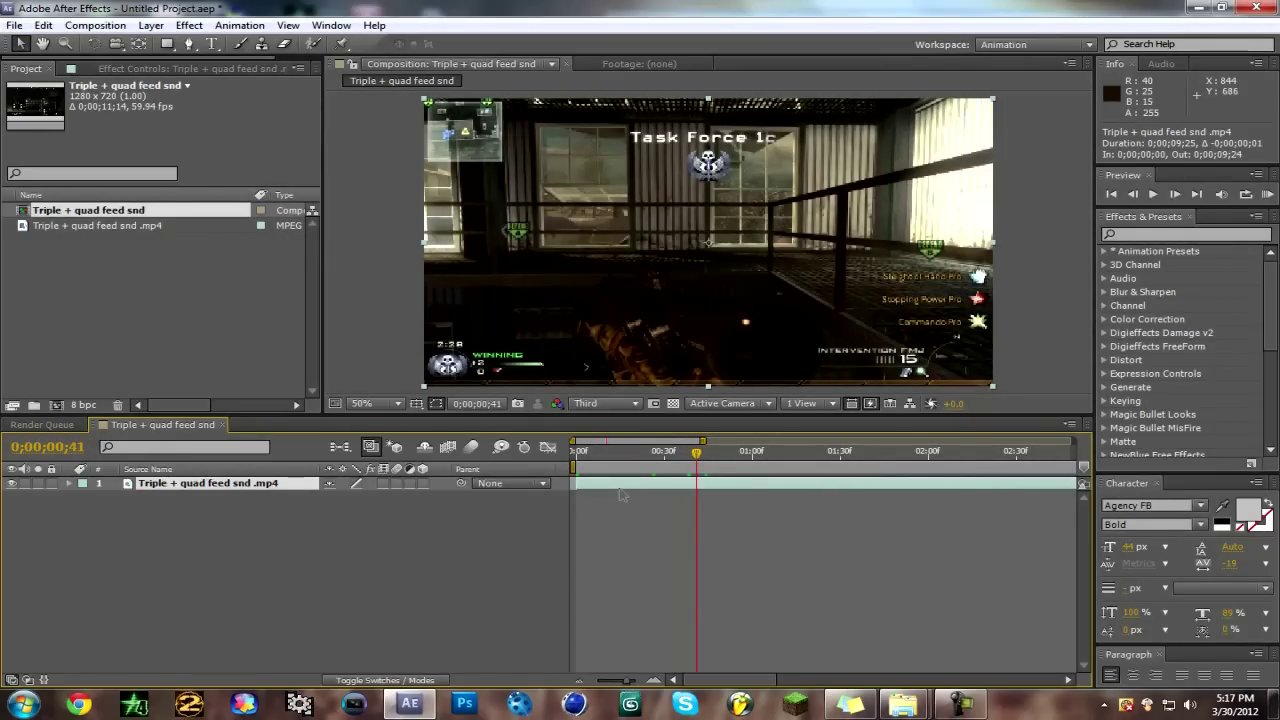
Step: Apply Twixtor Pro to the clip with an input frame rate of 59.94
{"action": "left_click", "coordinate": [189, 26]}
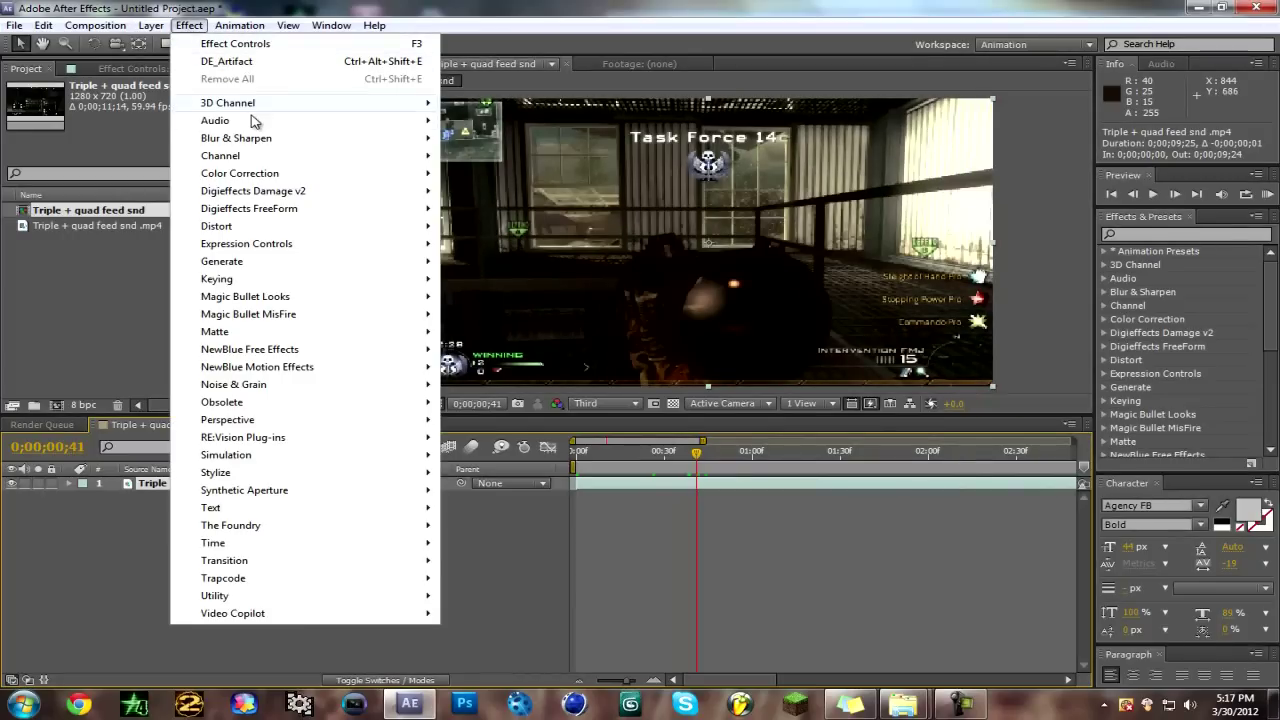
{"action": "mouse_move", "coordinate": [272, 445]}
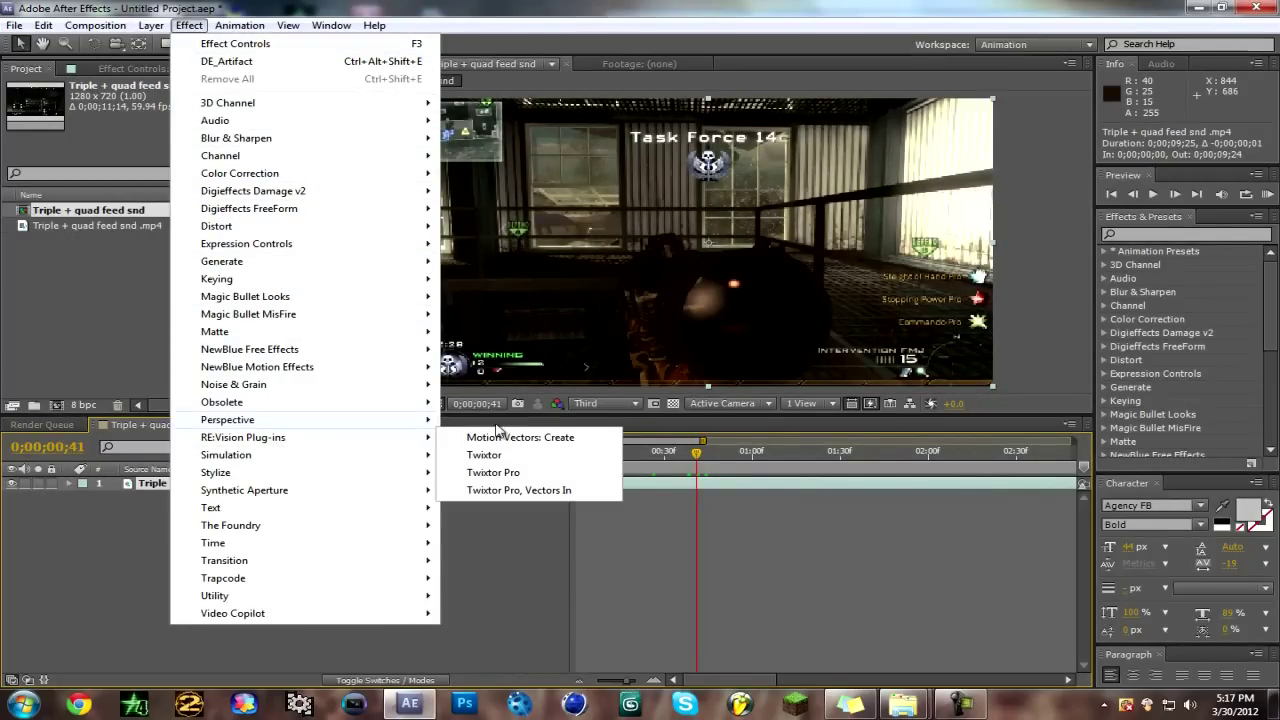
{"action": "left_click", "coordinate": [478, 474]}
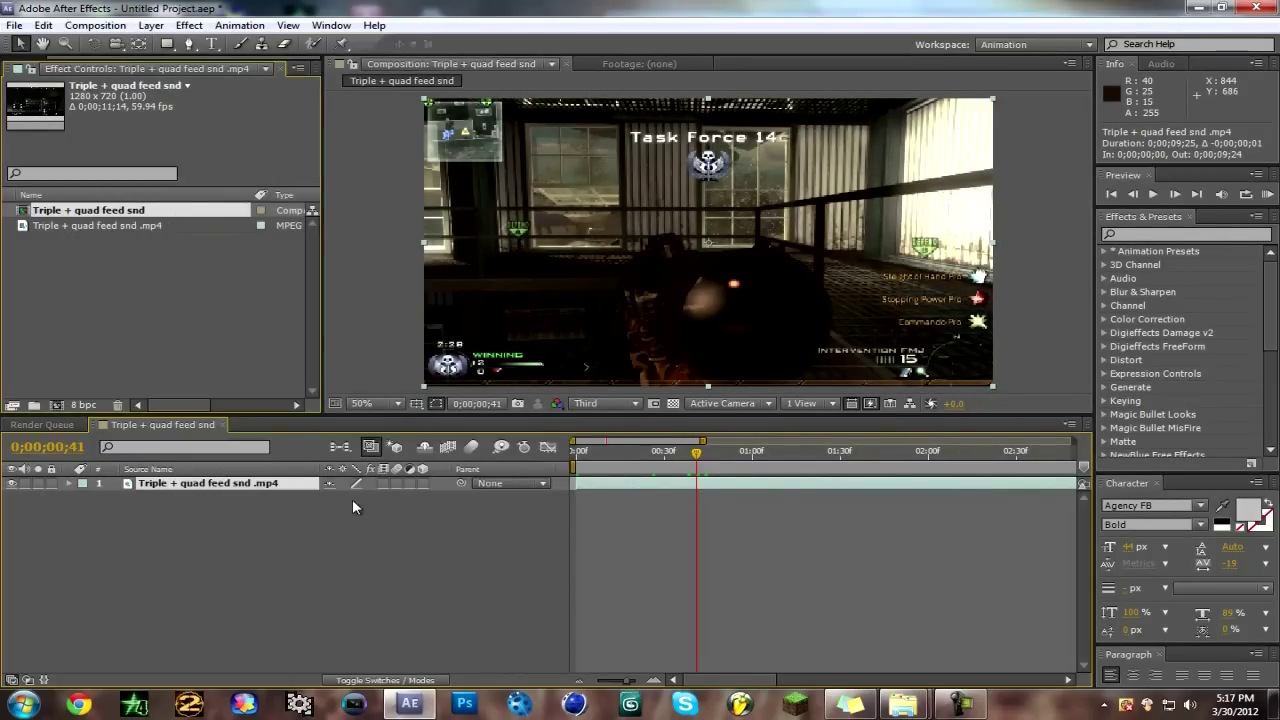
{"action": "left_click", "coordinate": [191, 208]}
{"action": "type", "text": "59.94"}
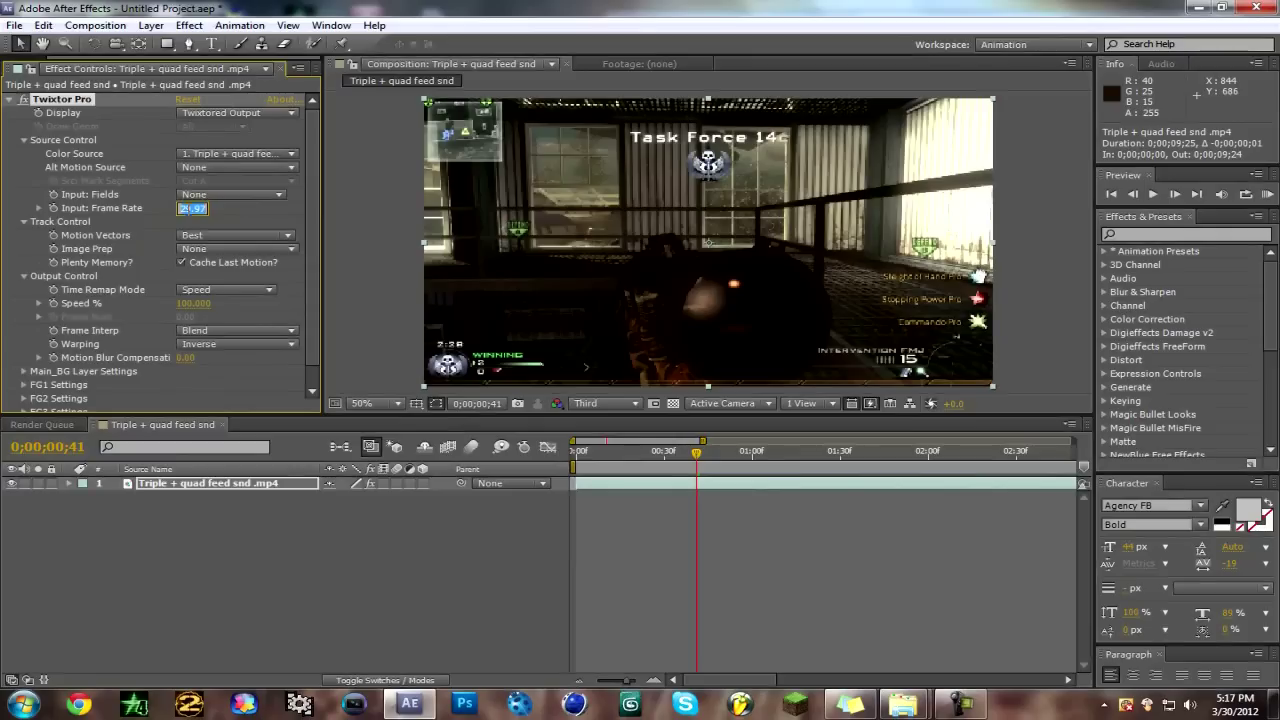
{"action": "key", "text": "Return"}
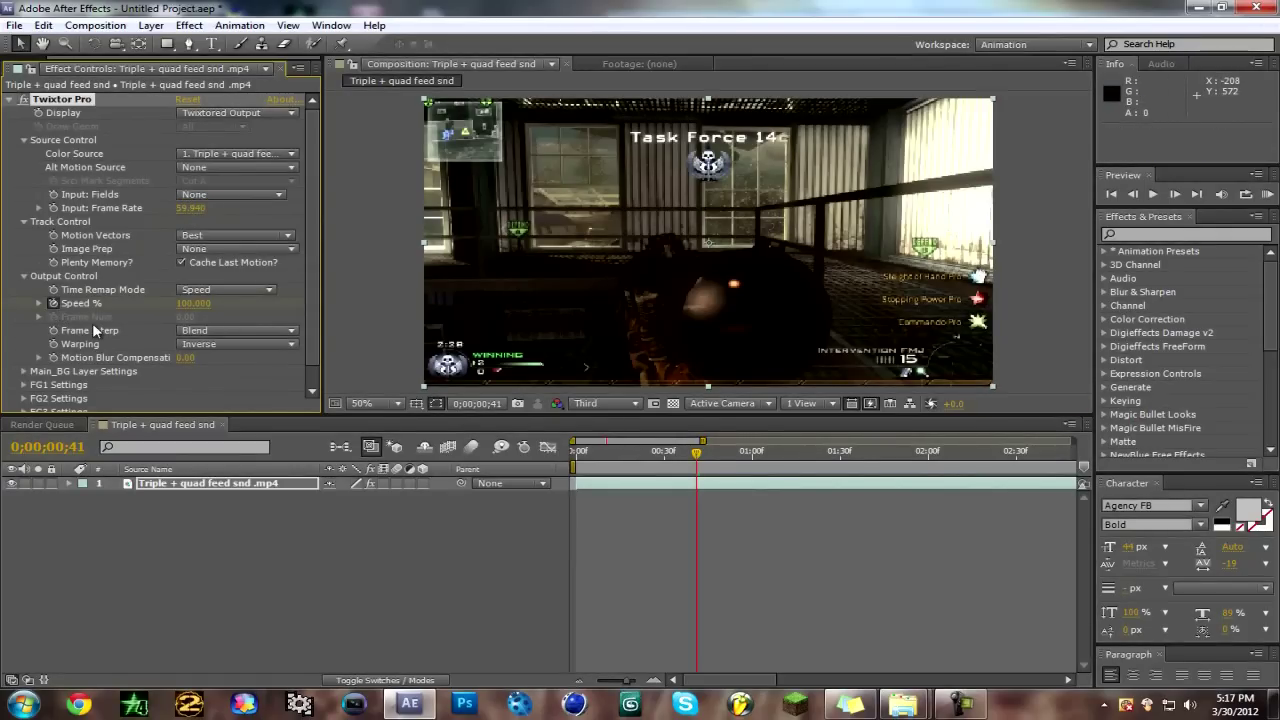
Step: Keyframe Twixtor Speed % and set it to 2% one frame later at the shot
{"action": "left_click", "coordinate": [53, 304]}
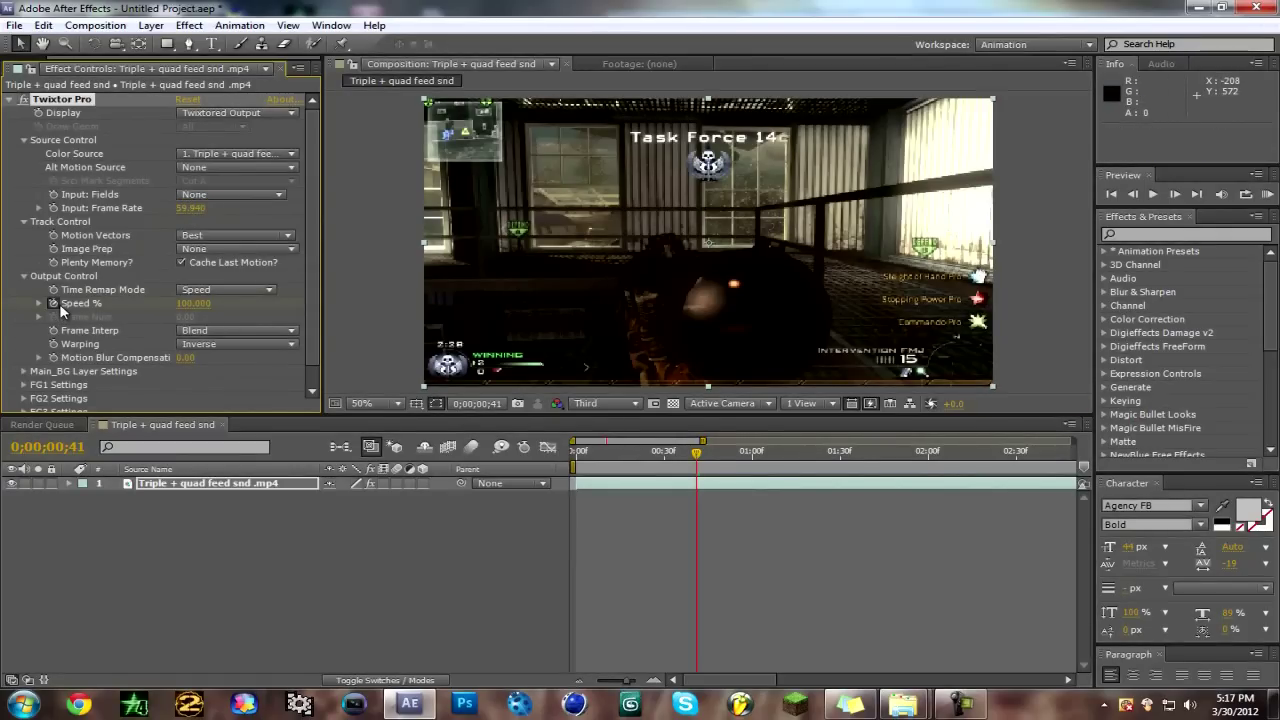
{"action": "left_click", "coordinate": [1176, 194]}
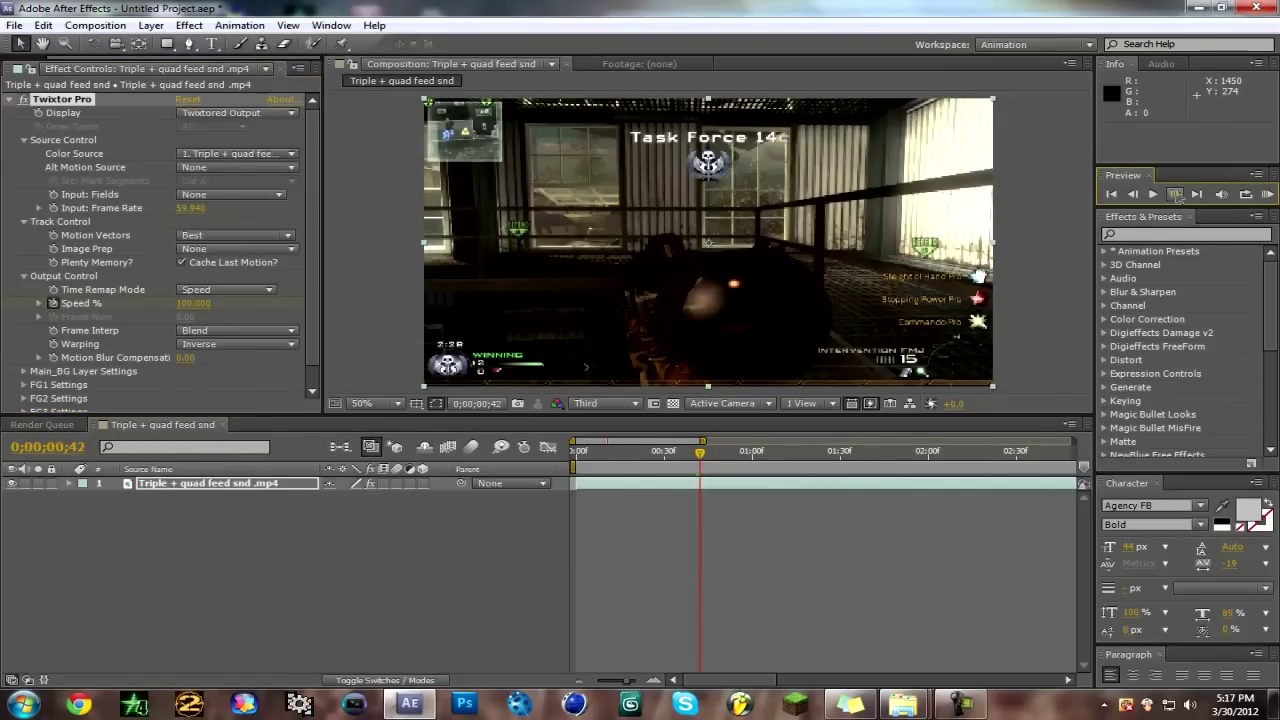
{"action": "left_click", "coordinate": [195, 304]}
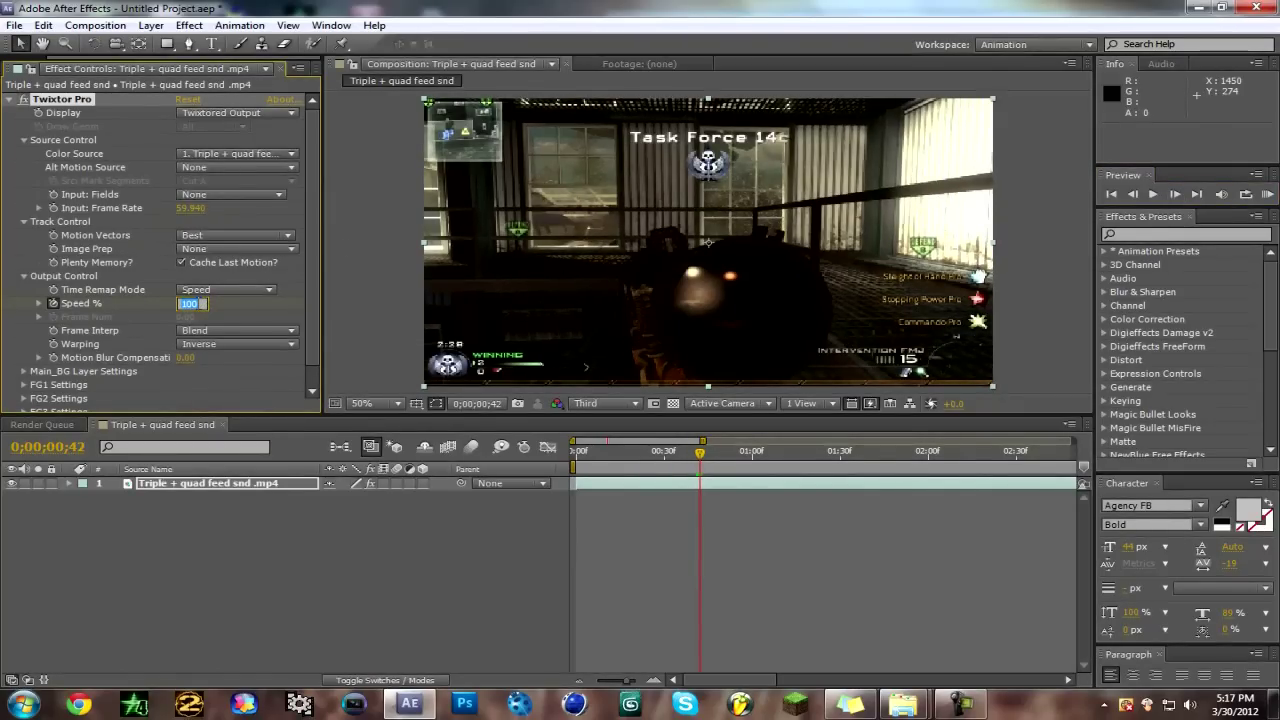
{"action": "type", "text": "2"}
{"action": "key", "text": "Return"}
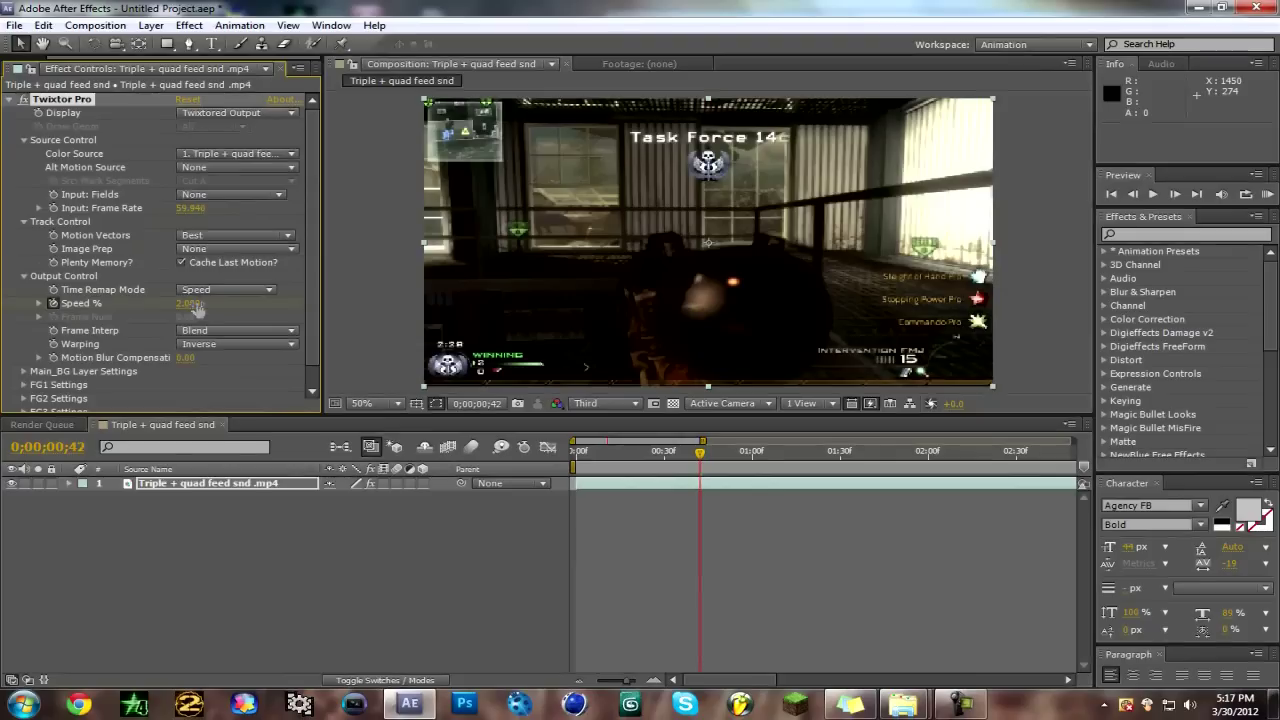
Step: Move the current time to 0;00;01;42
{"action": "left_click", "coordinate": [58, 447]}
{"action": "left_click", "coordinate": [65, 448]}
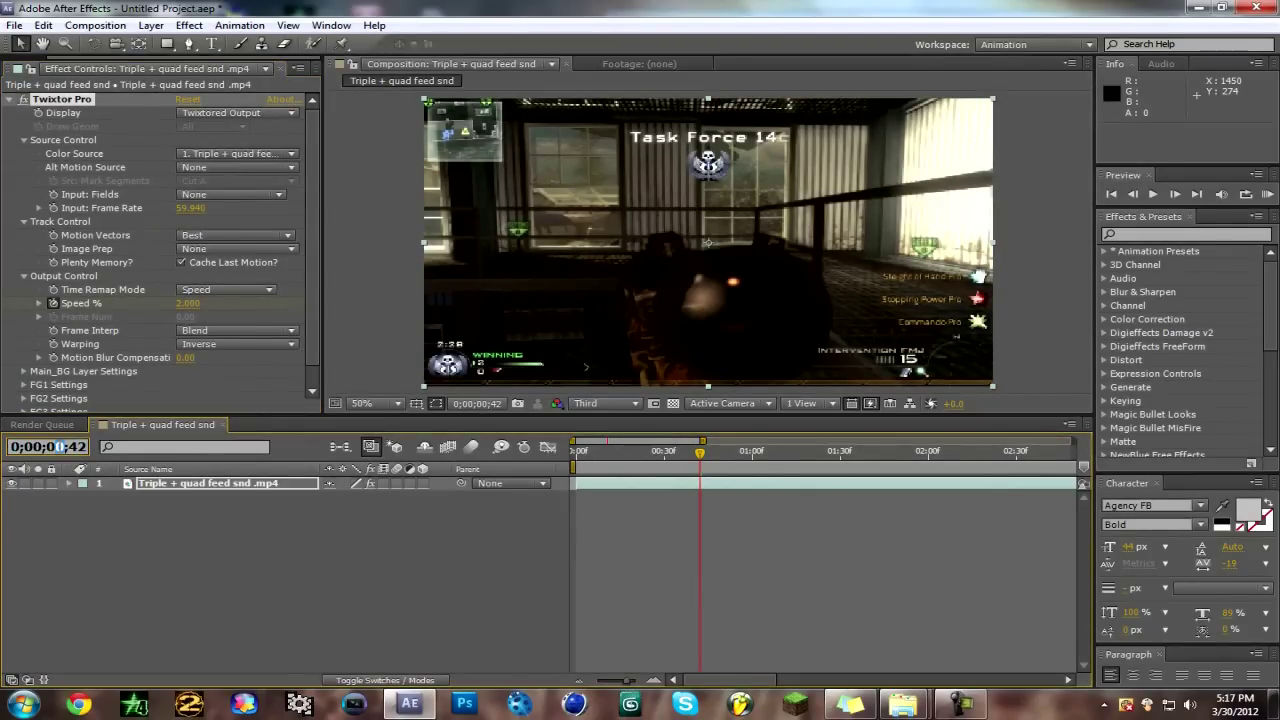
{"action": "type", "text": "1"}
{"action": "key", "text": "Return"}
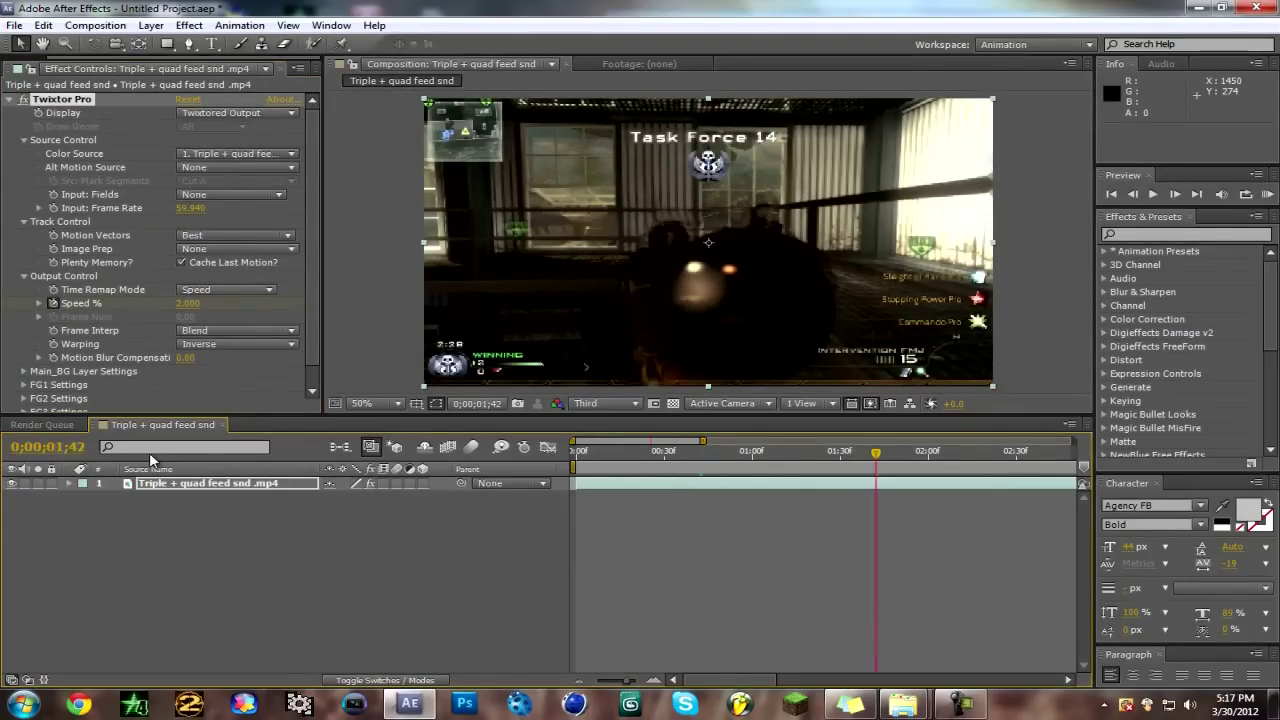
Step: Add a Speed % keyframe at 0;00;01;42 and set Speed % to 100 at 0;00;01;43
{"action": "key", "text": "u"}
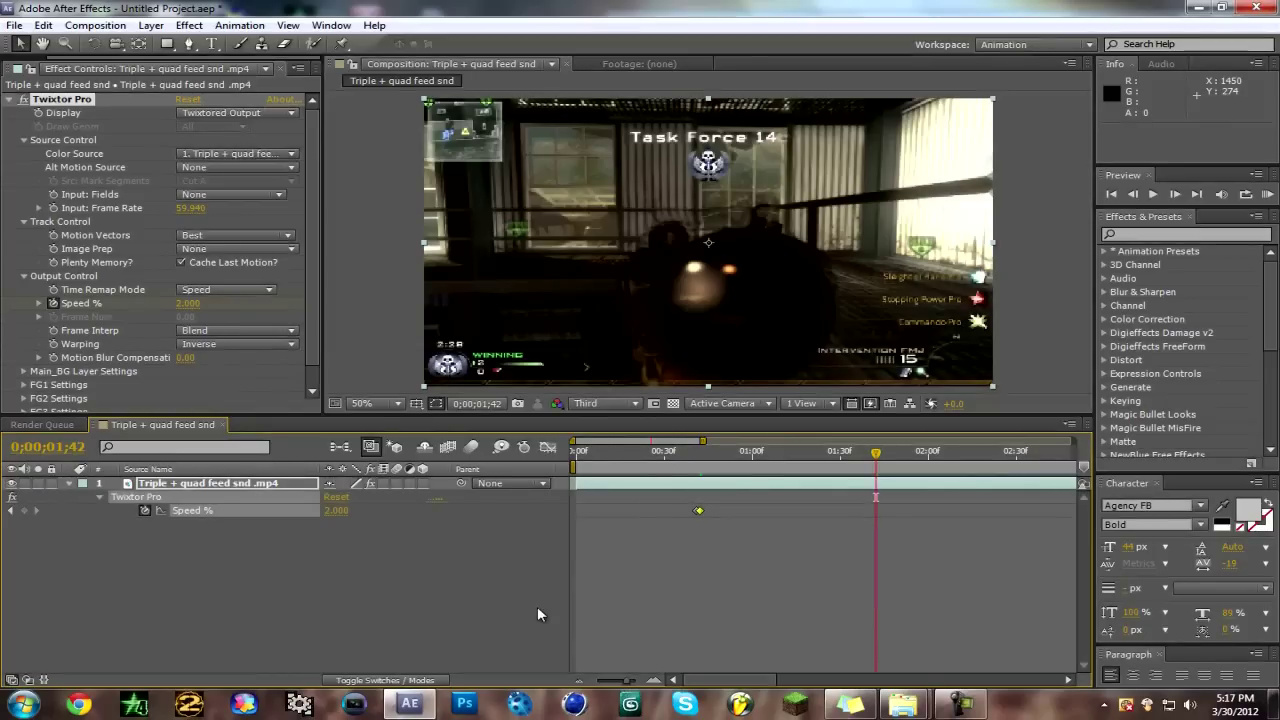
{"action": "left_click", "coordinate": [25, 512]}
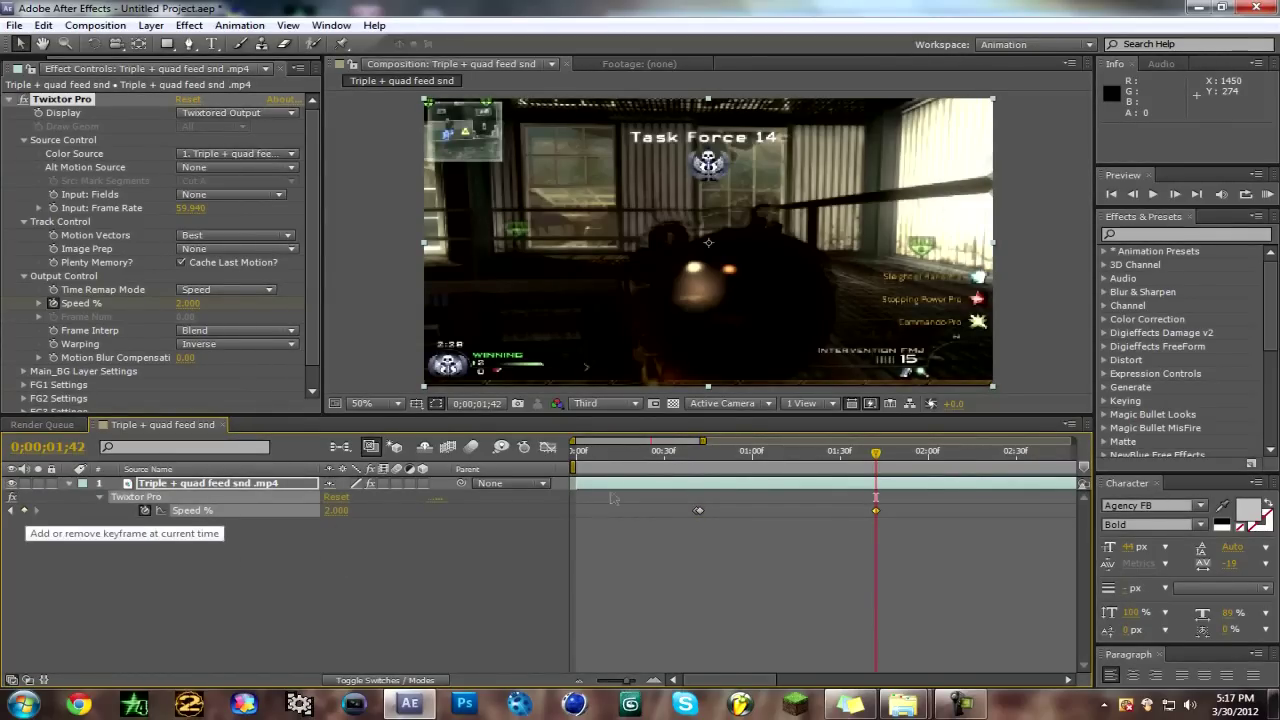
{"action": "left_click", "coordinate": [1177, 196]}
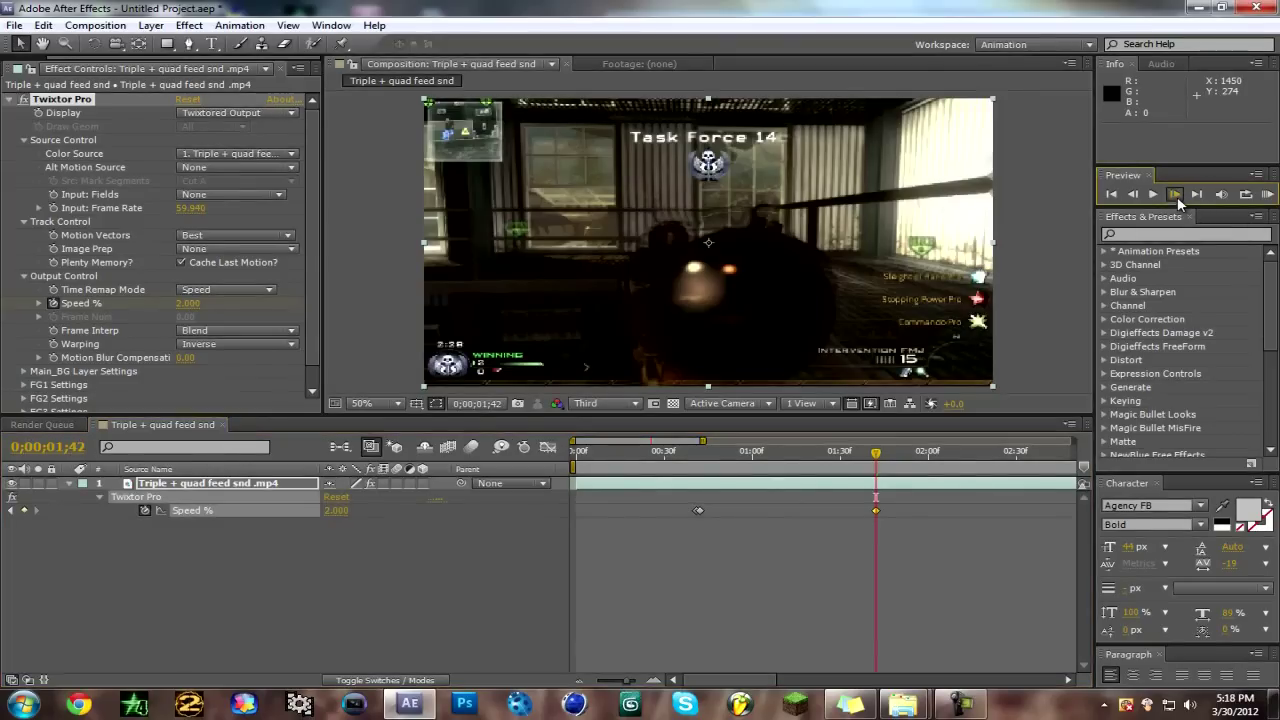
{"action": "left_click", "coordinate": [334, 510]}
{"action": "type", "text": "100"}
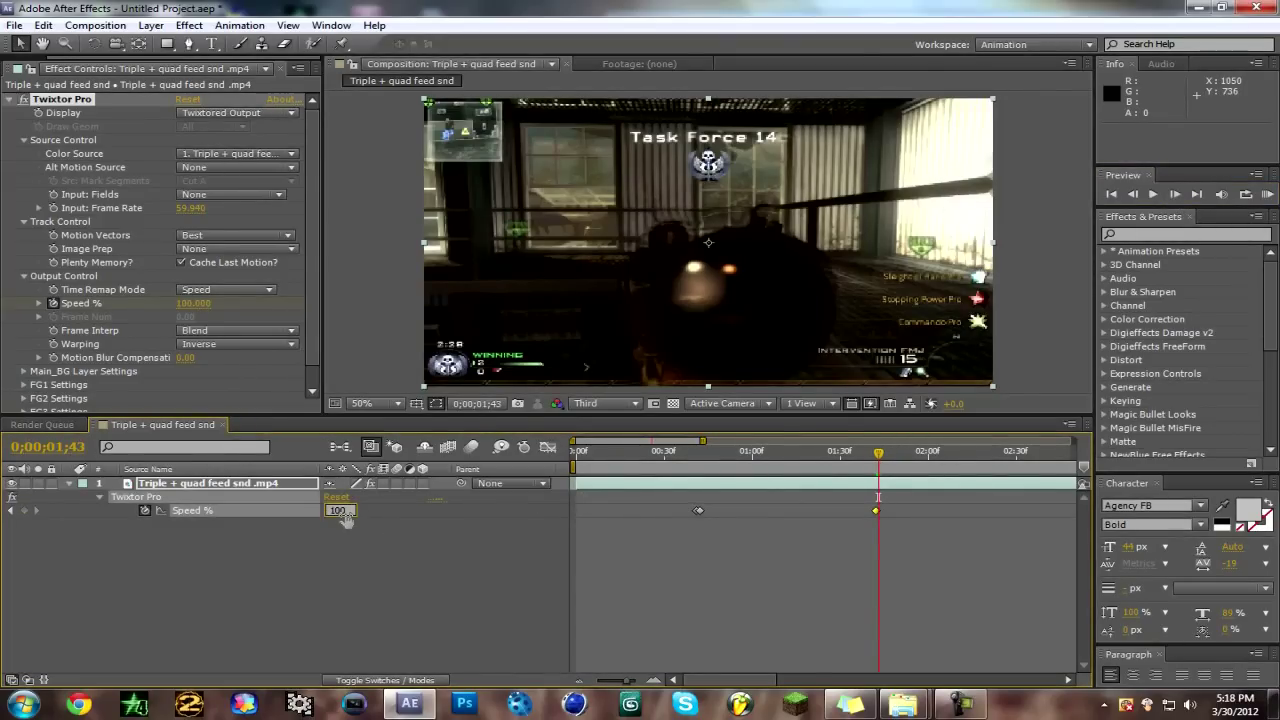
{"action": "key", "text": "Return"}
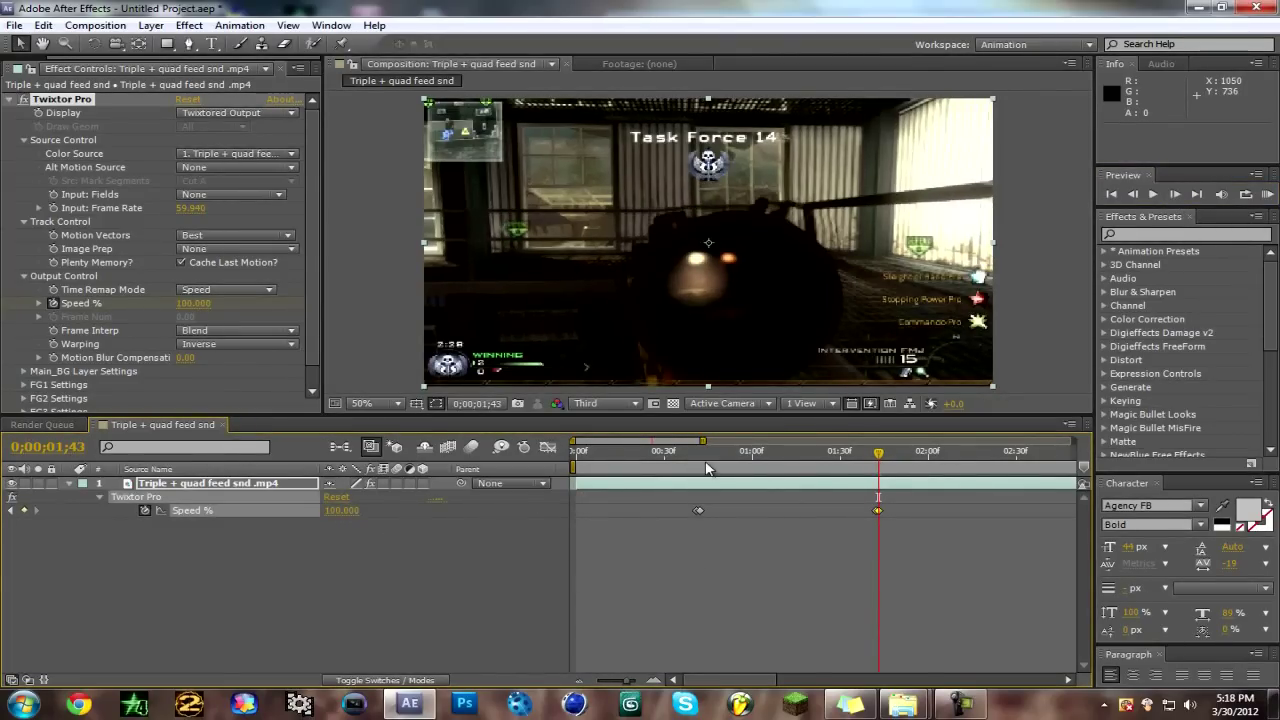
Step: Return to the first speed keyframe and clear the keyframe selection
{"action": "left_click", "coordinate": [697, 455]}
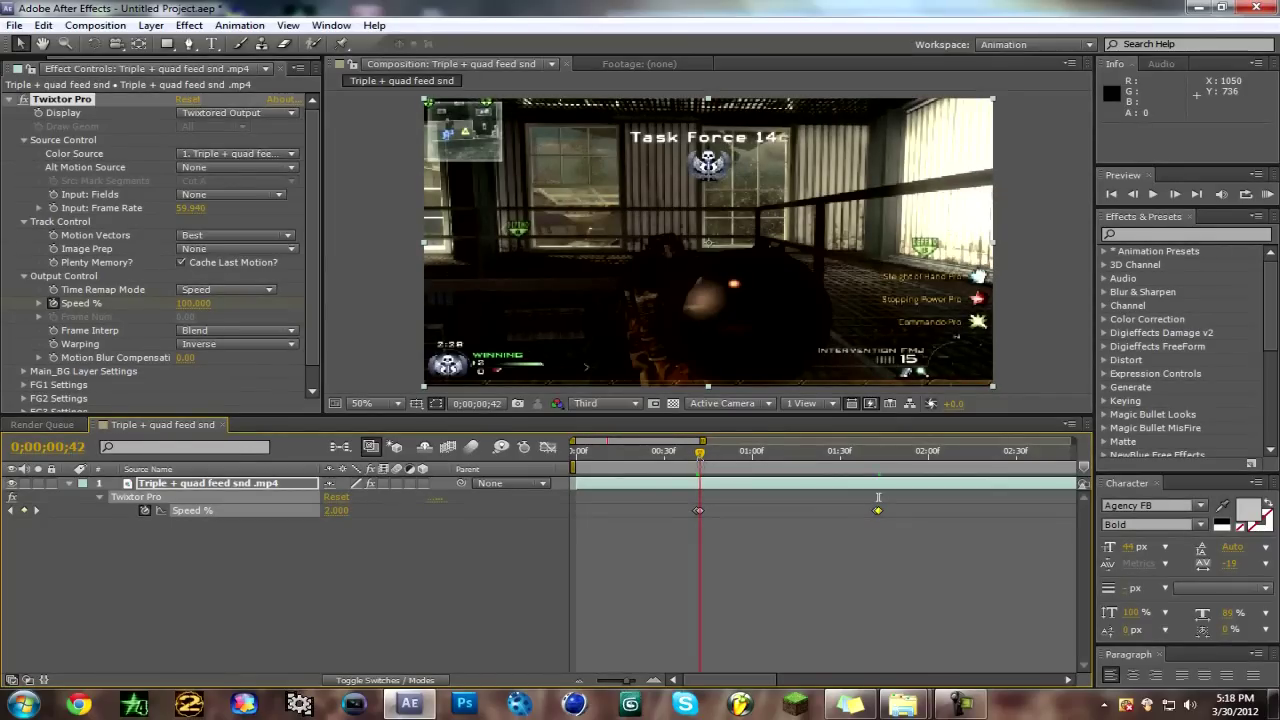
{"action": "left_click", "coordinate": [702, 488]}
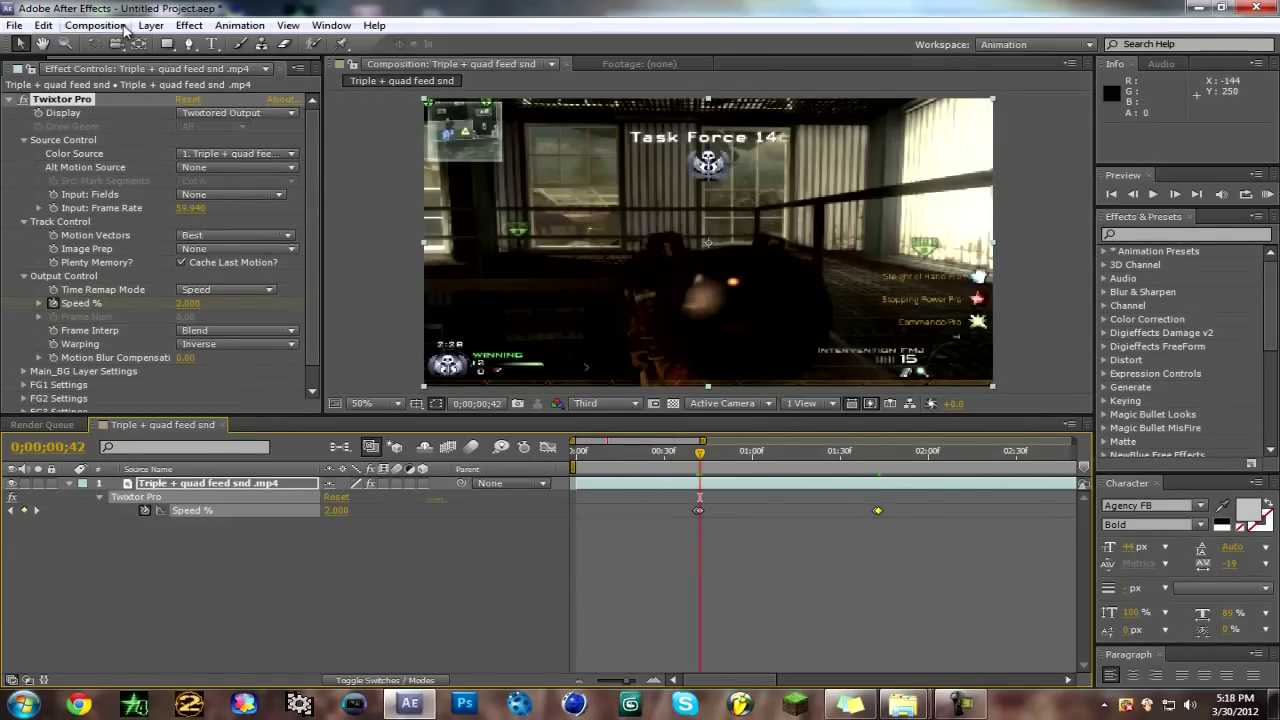
{"action": "left_click", "coordinate": [43, 25]}
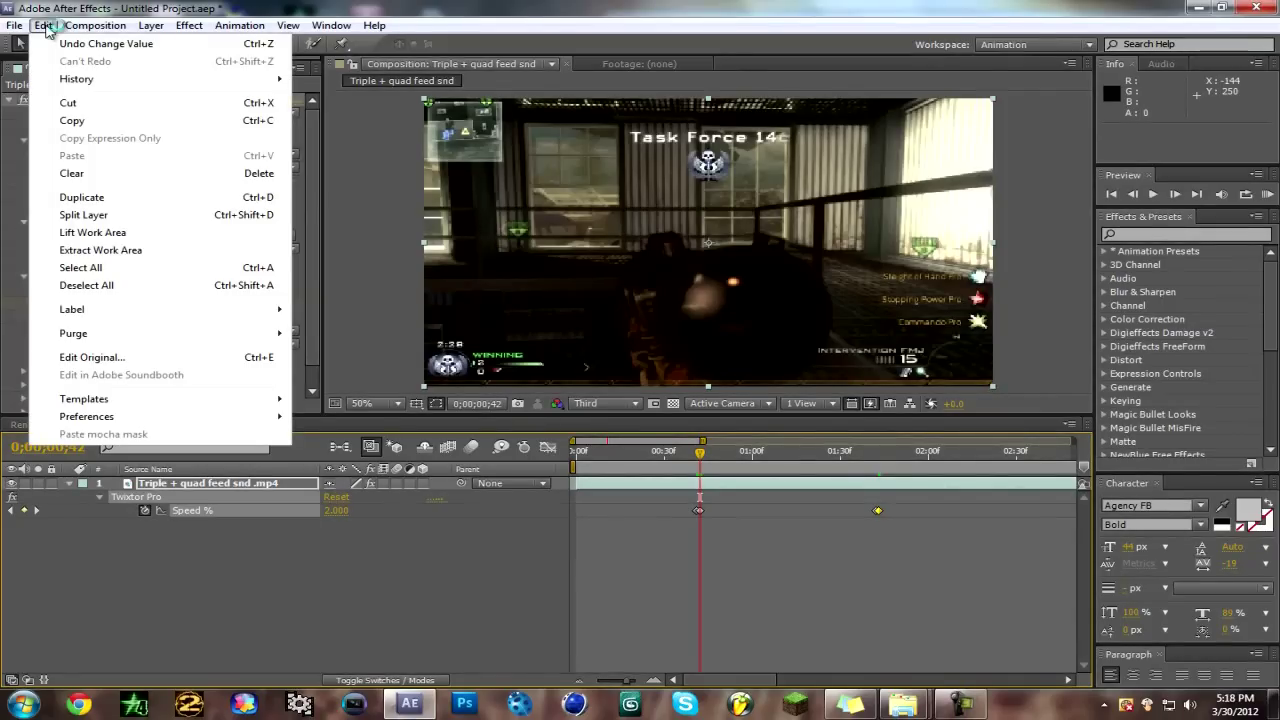
Step: Split the layer at 0;00;00;42 with Edit > Split Layer
{"action": "left_click", "coordinate": [95, 25]}
{"action": "left_click", "coordinate": [43, 25]}
{"action": "left_click", "coordinate": [103, 217]}
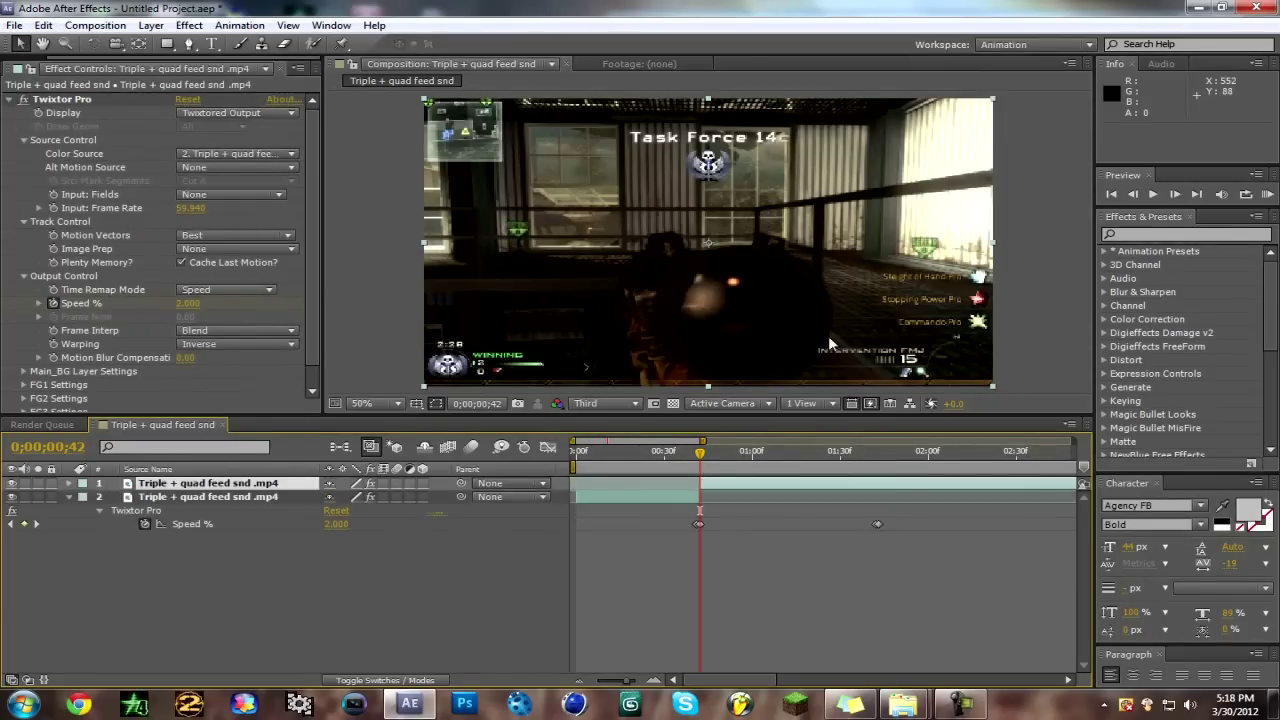
Step: Split again at 0;00;01;43 and reveal the middle layer's Position property
{"action": "left_click", "coordinate": [880, 455]}
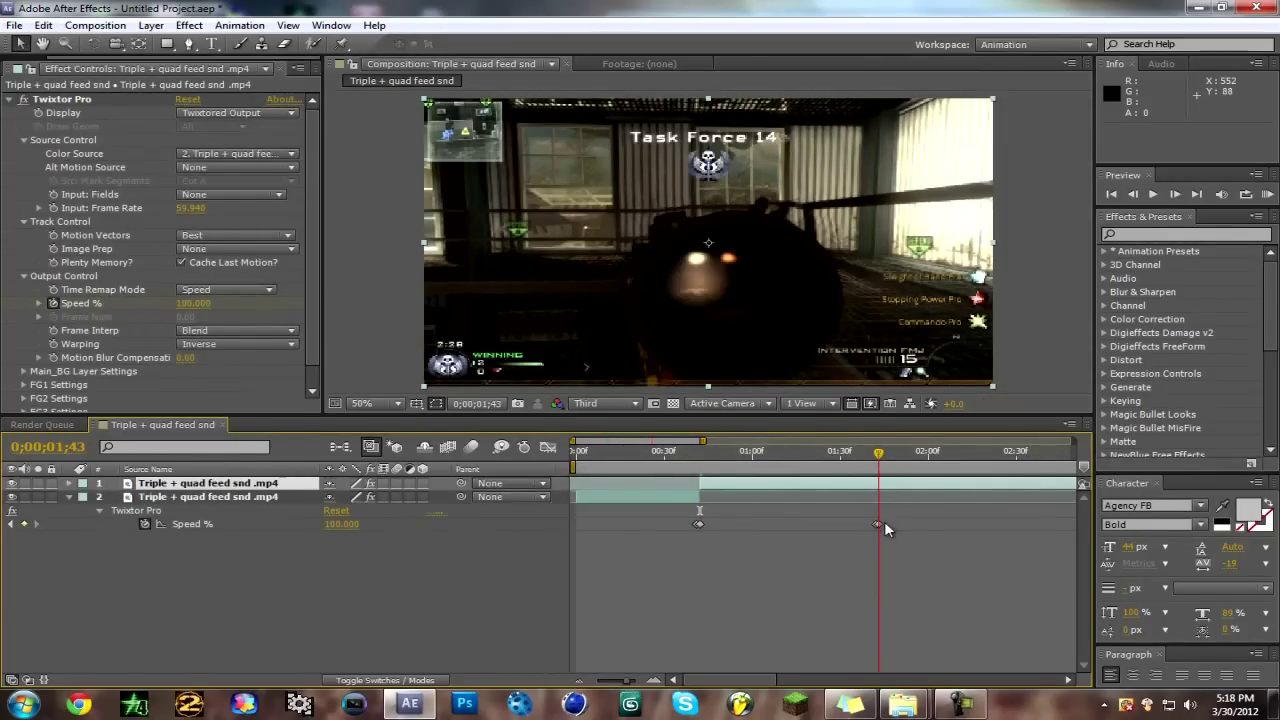
{"action": "left_click", "coordinate": [43, 25]}
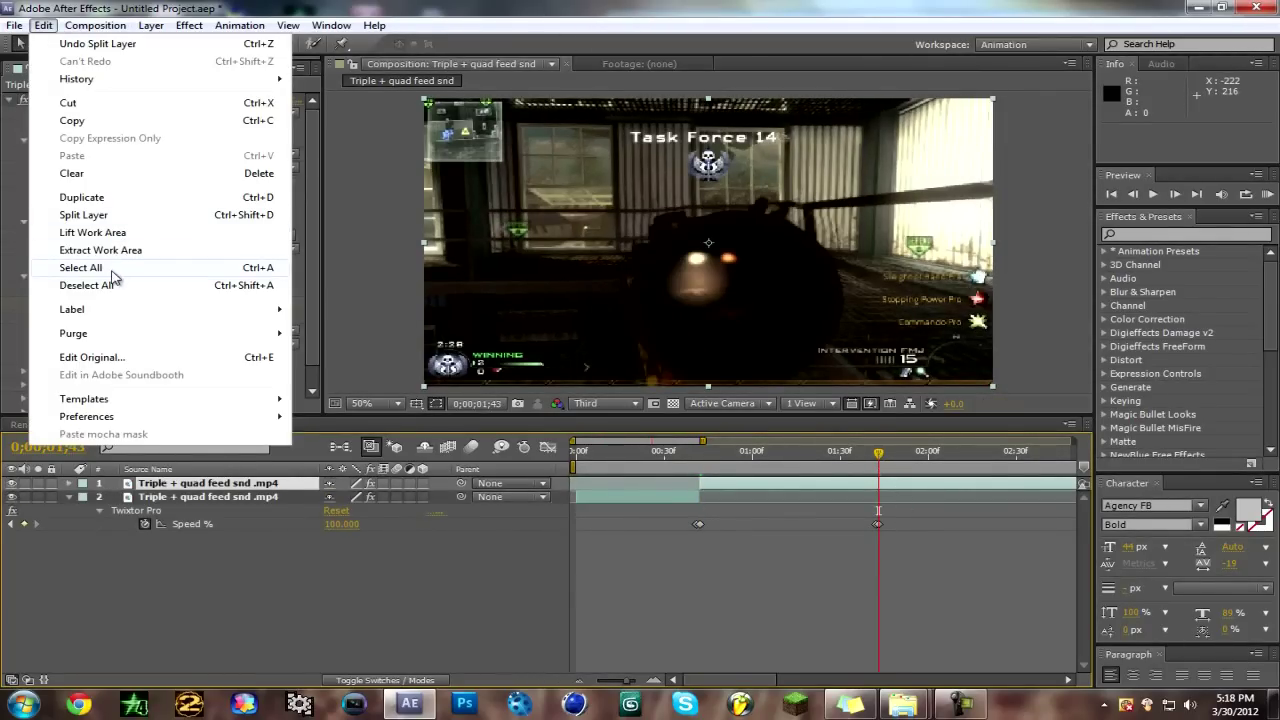
{"action": "left_click", "coordinate": [100, 216]}
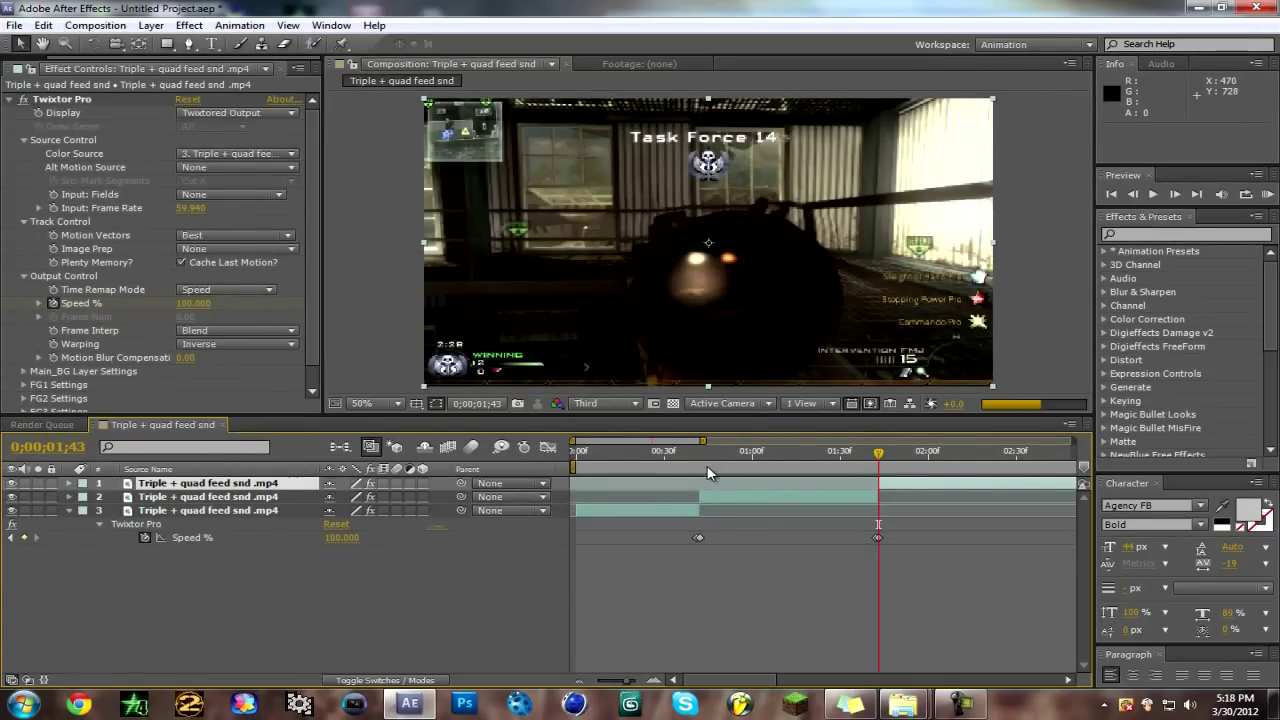
{"action": "left_click", "coordinate": [737, 497]}
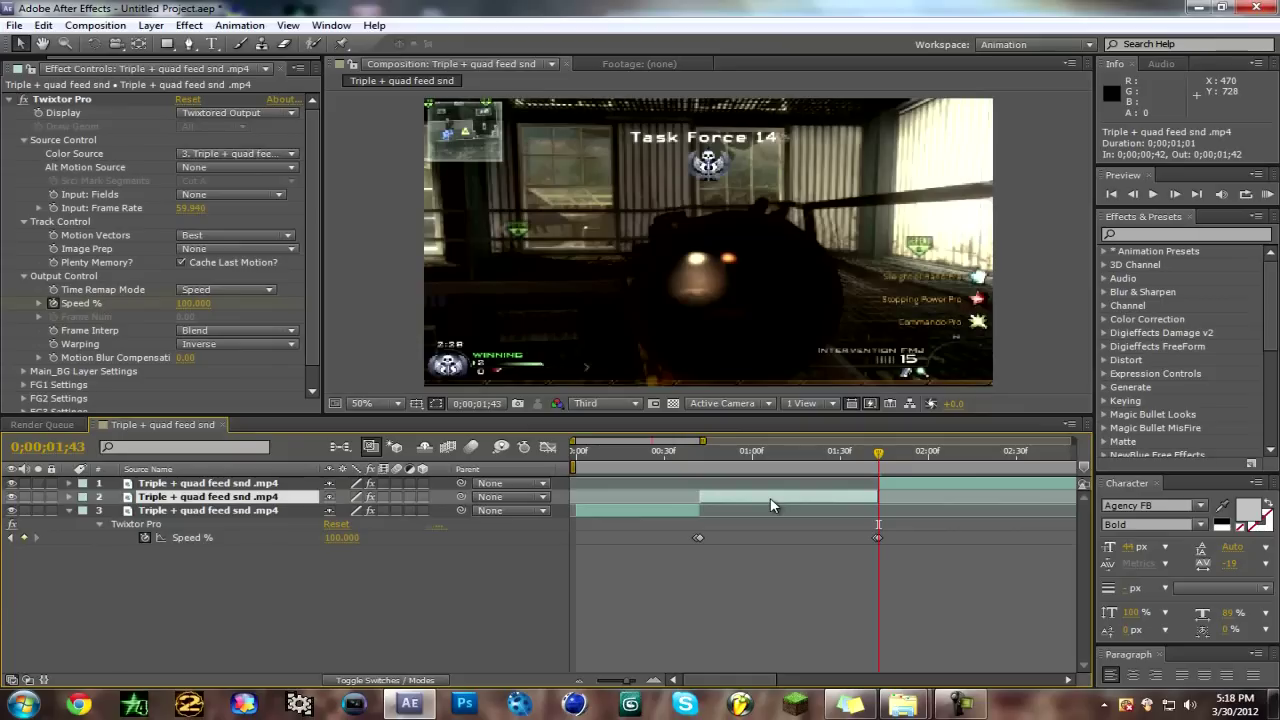
{"action": "key", "text": "p"}
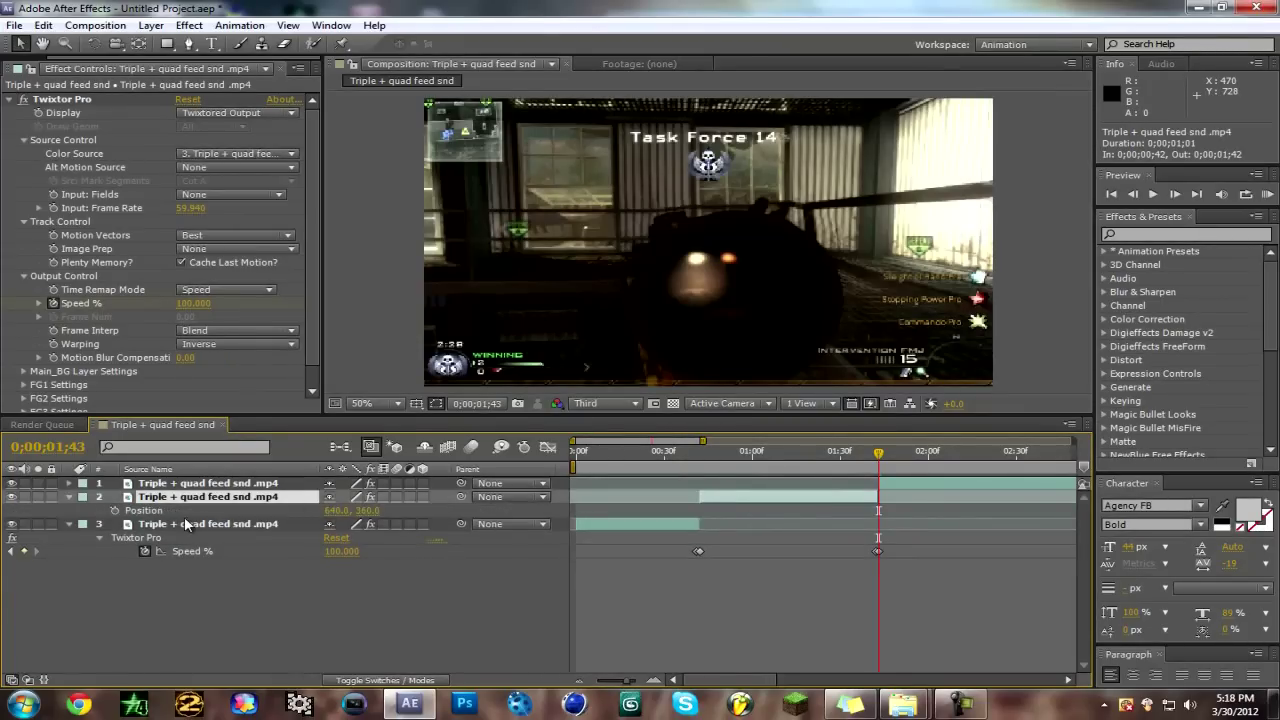
Step: Give the middle layer's Position a wiggle expression for camera shake
{"action": "left_click", "coordinate": [114, 510], "text": "alt"}
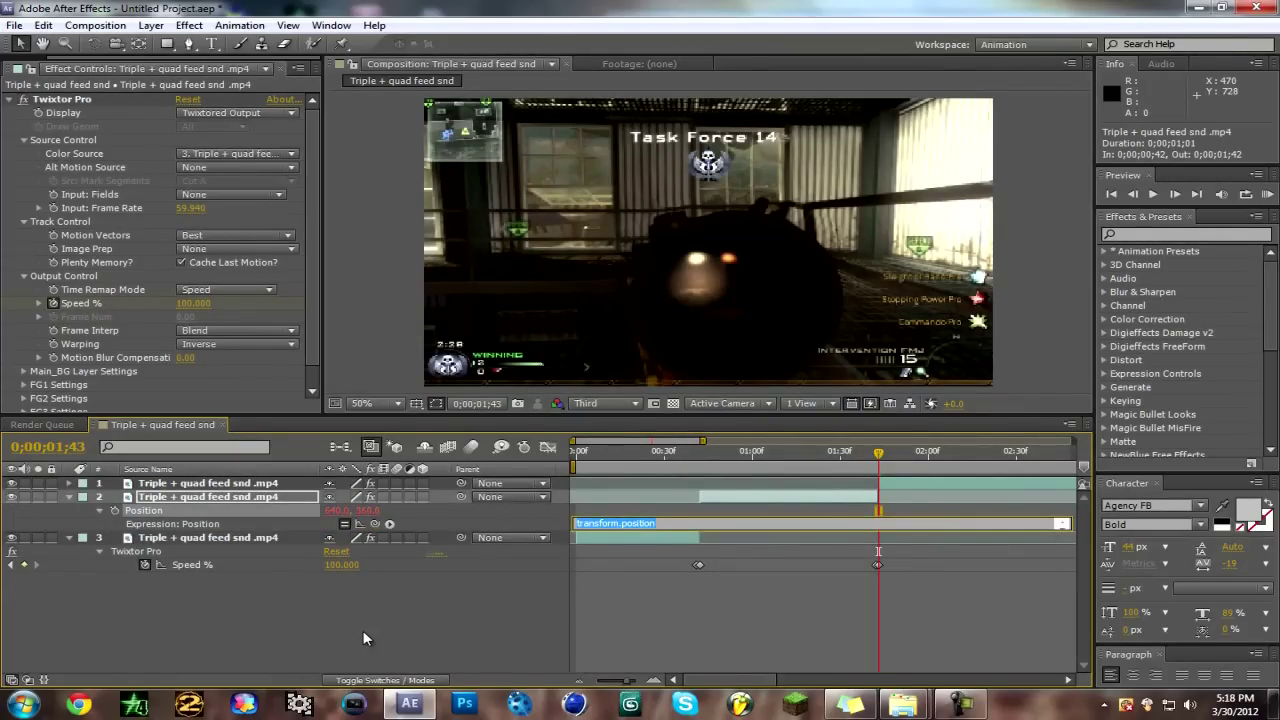
{"action": "type", "text": "w"}
{"action": "type", "text": "2,6"}
{"action": "left_click", "coordinate": [378, 608]}
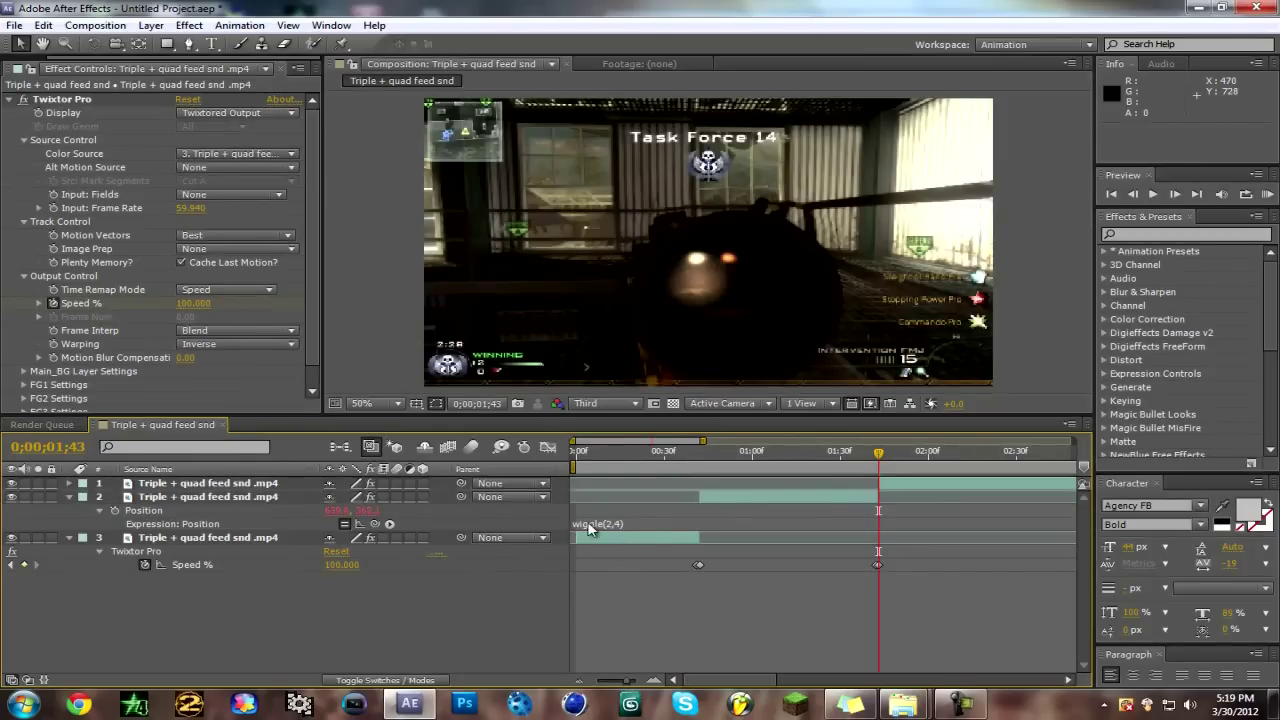
Step: Scrub to around 0;00;01;06 to preview the shake on the middle layer
{"action": "left_click", "coordinate": [781, 457]}
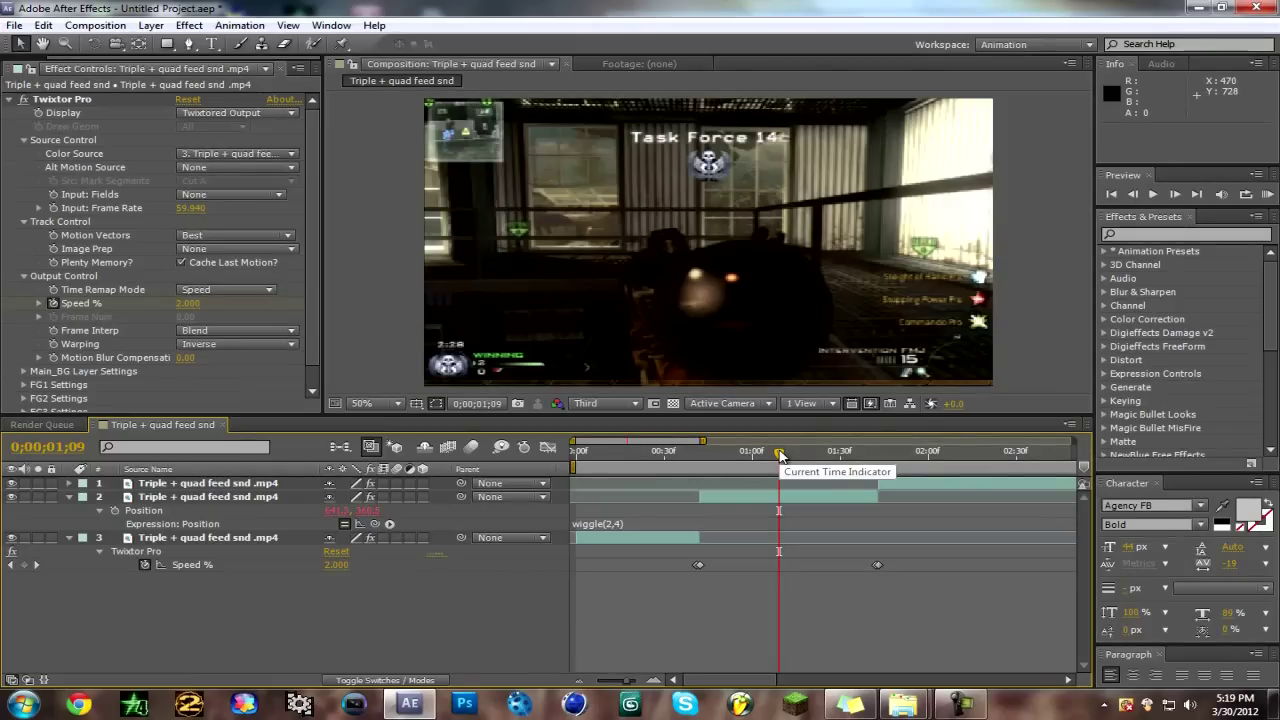
{"action": "left_click", "coordinate": [841, 497]}
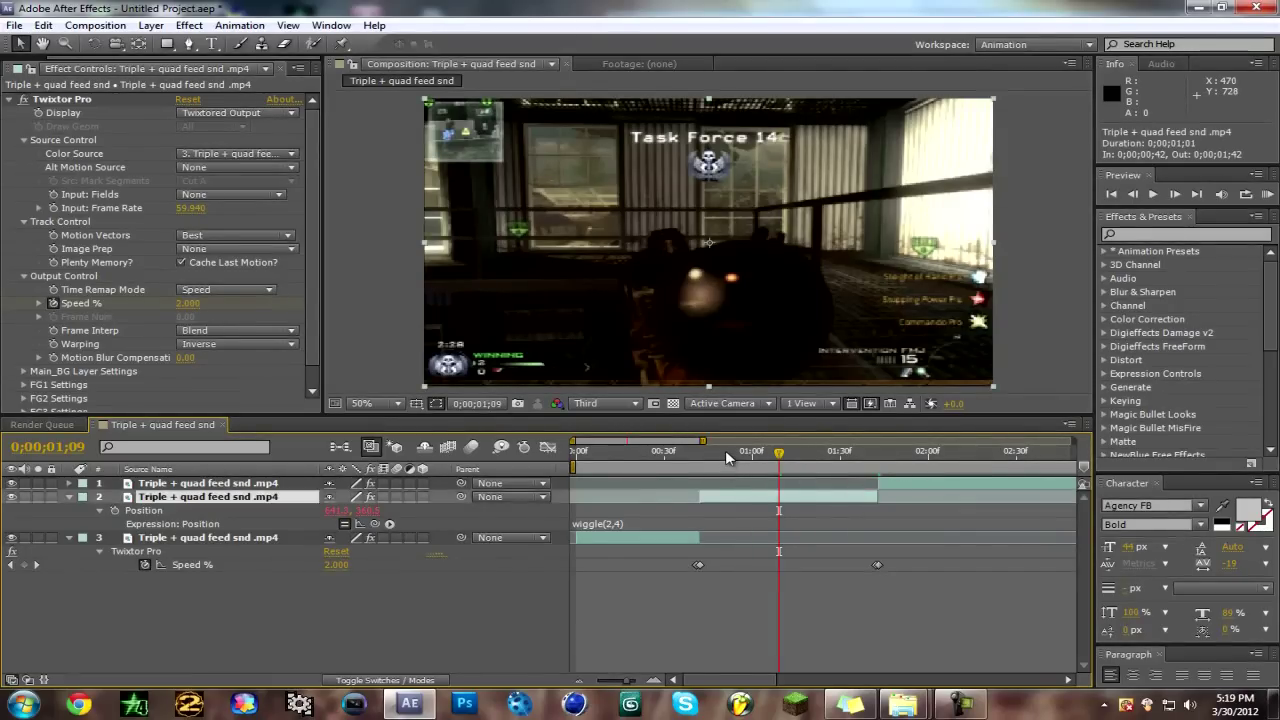
{"action": "left_click_drag", "start_coordinate": [725, 450], "coordinate": [770, 451]}
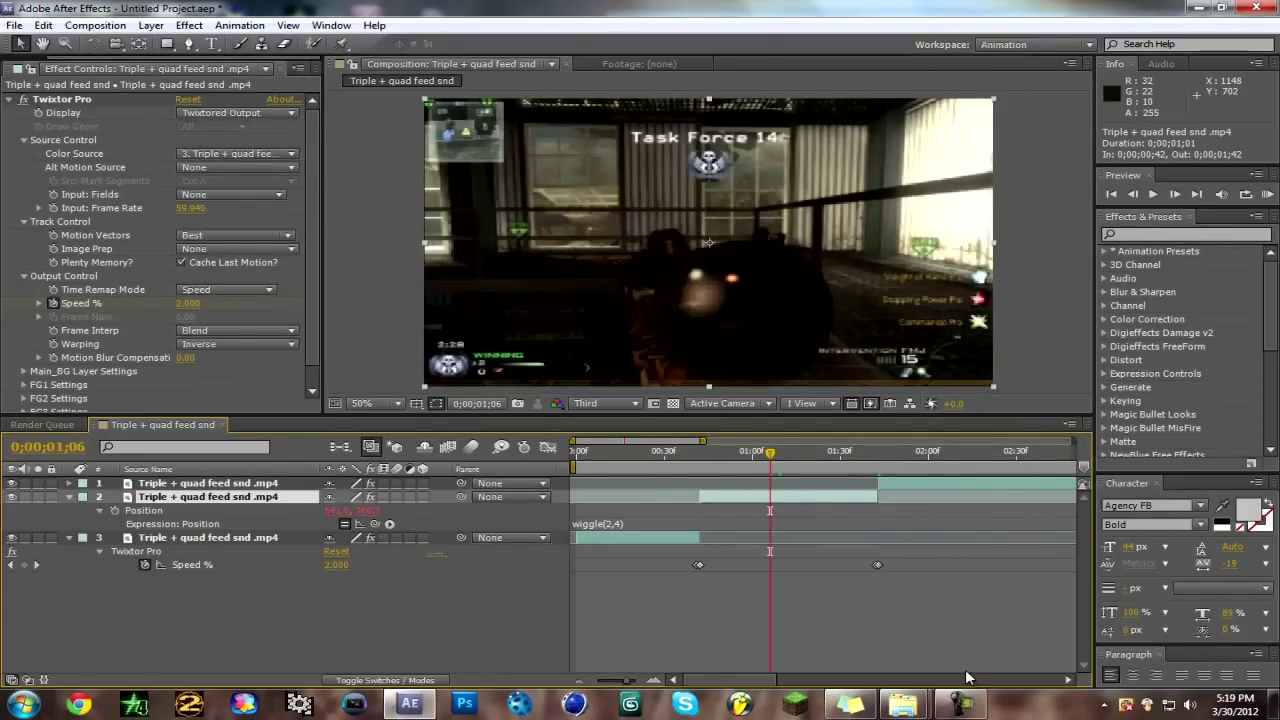
{"action": "left_click", "coordinate": [960, 704]}
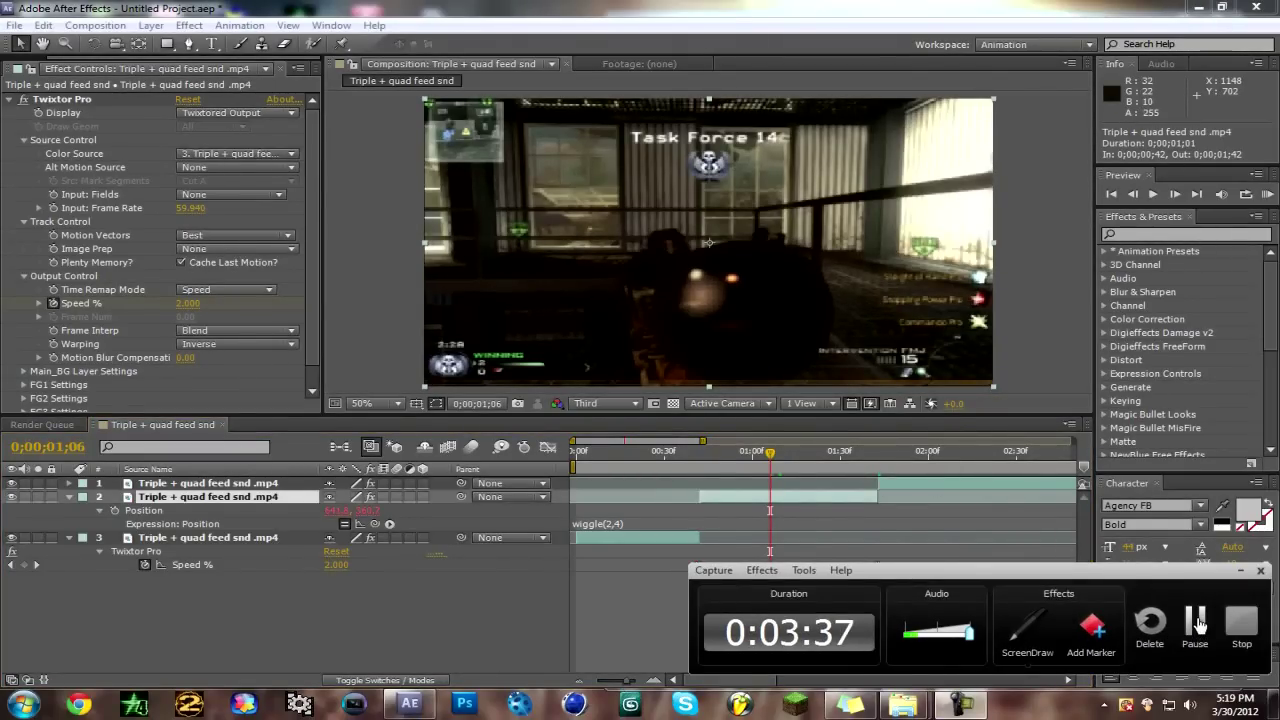
{"action": "left_click", "coordinate": [1197, 625]}
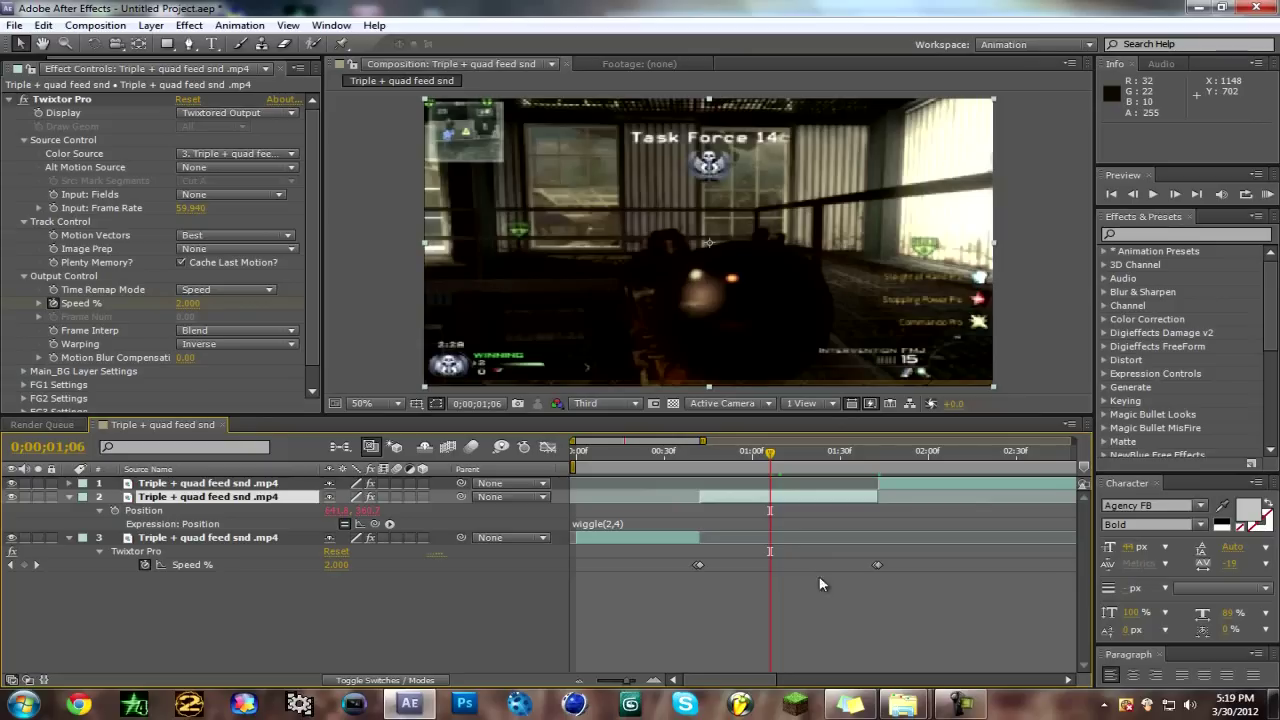
Step: Enlarge the middle layer slightly to hide shaking edges, then preview up to 0;00;01;39
{"action": "left_click", "coordinate": [960, 704]}
{"action": "left_click", "coordinate": [960, 704]}
{"action": "left_click_drag", "start_coordinate": [993, 386], "coordinate": [999, 390]}
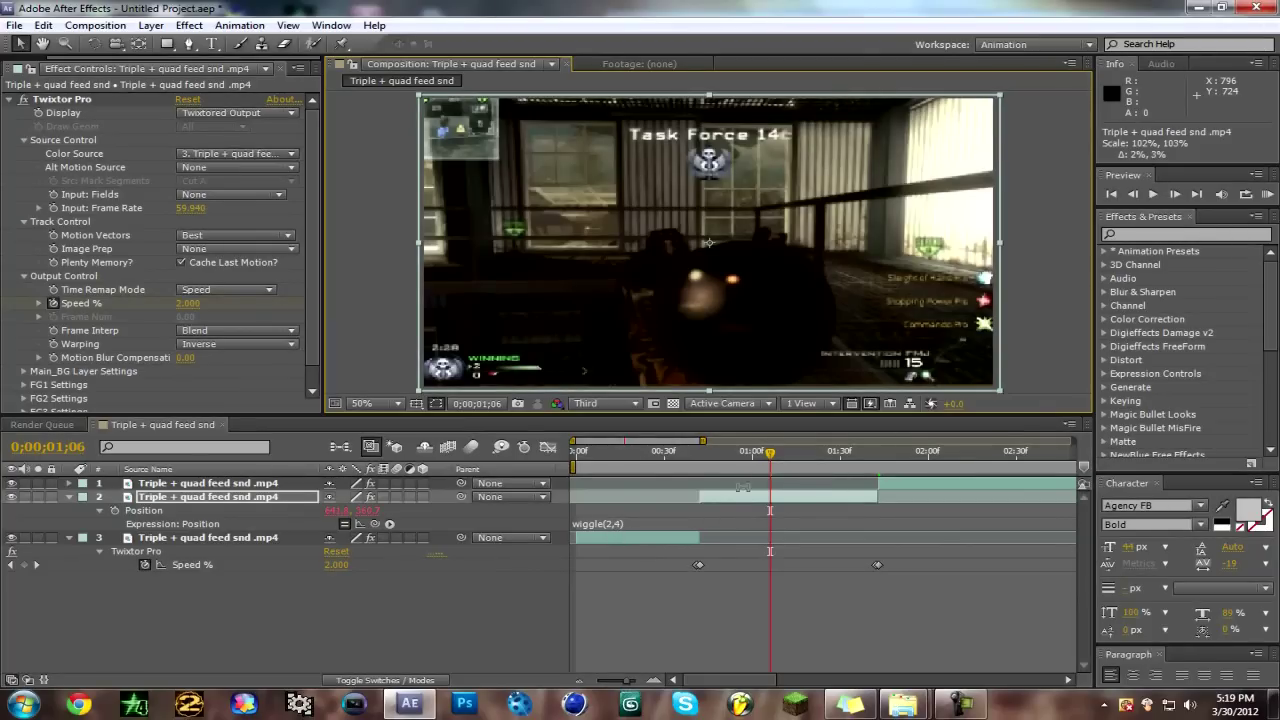
{"action": "left_click", "coordinate": [729, 455]}
{"action": "left_click_drag", "start_coordinate": [750, 455], "coordinate": [882, 458]}
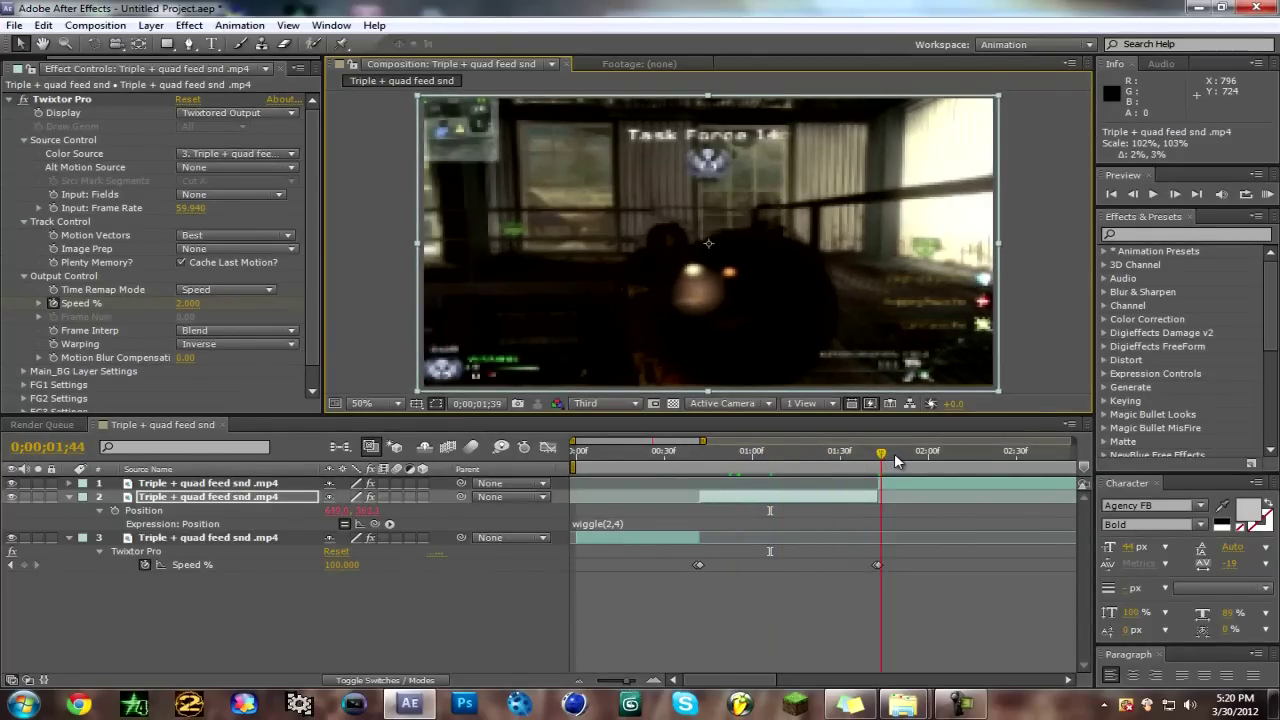
Step: Add a wiggle(1,2) expression to the middle layer's Rotation
{"action": "left_click", "coordinate": [788, 455]}
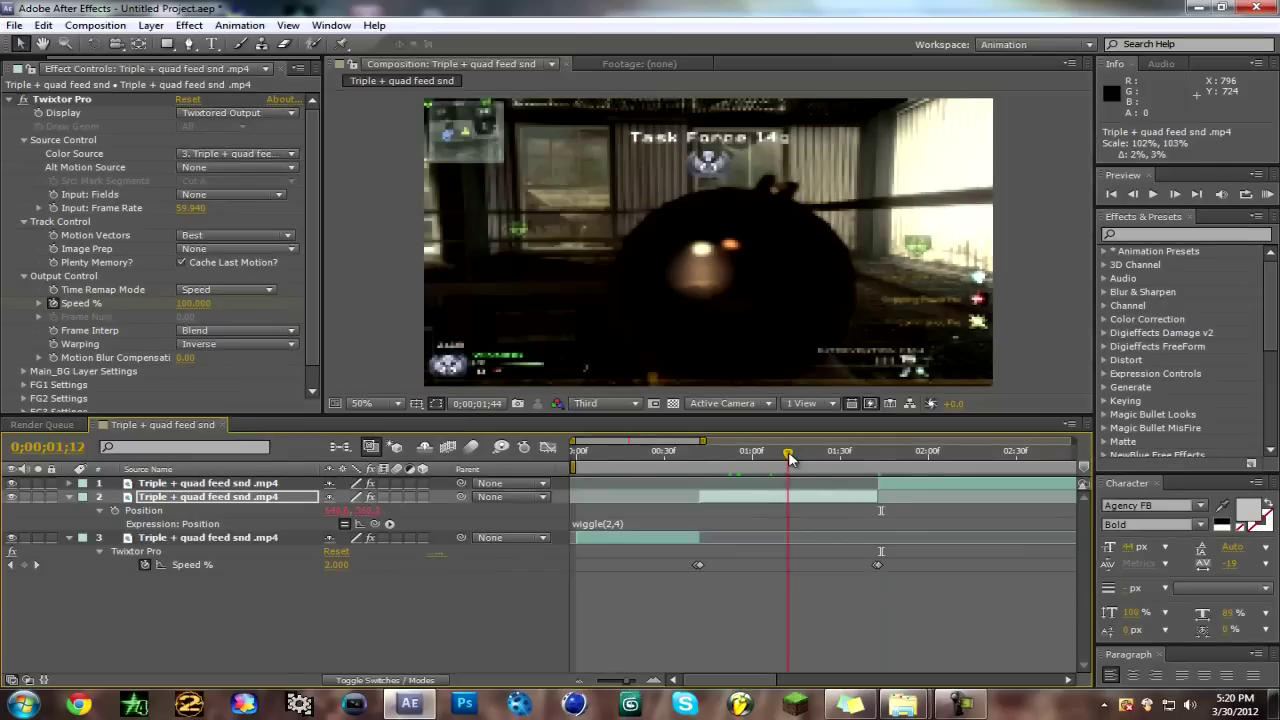
{"action": "key", "text": "r"}
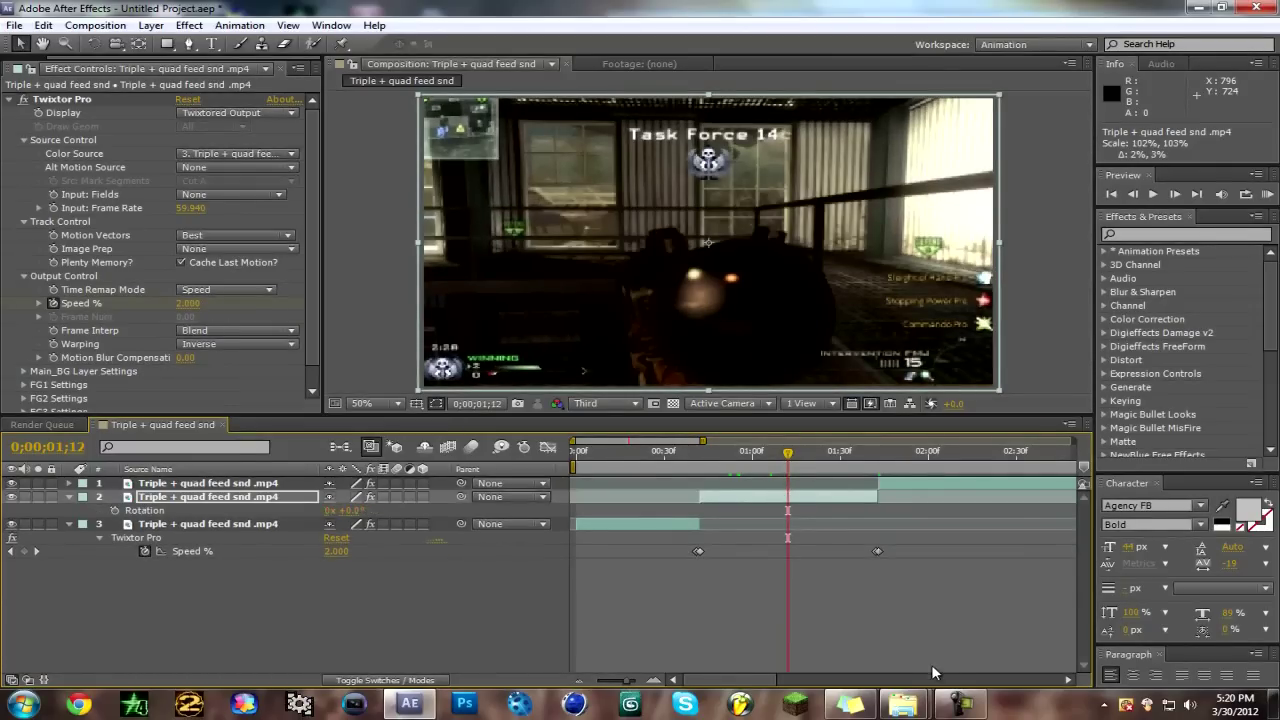
{"action": "left_click", "coordinate": [957, 705]}
{"action": "left_click", "coordinate": [957, 705]}
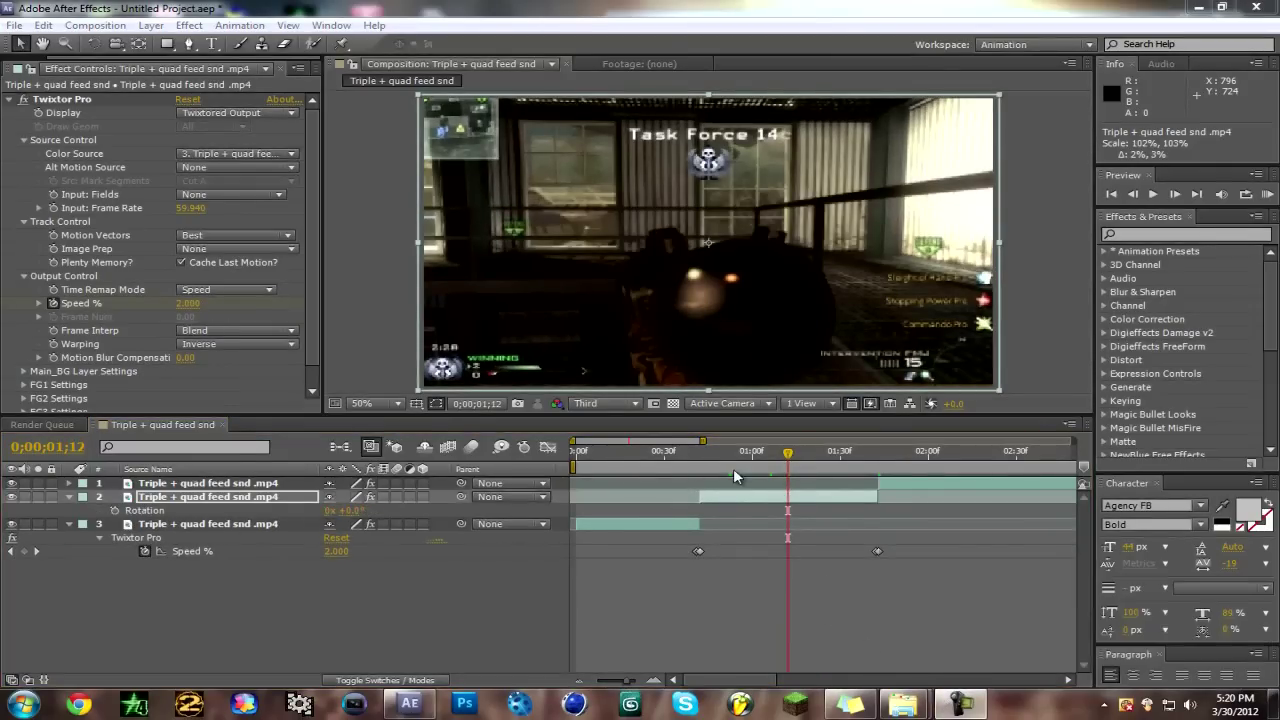
{"action": "left_click", "coordinate": [115, 510], "text": "alt"}
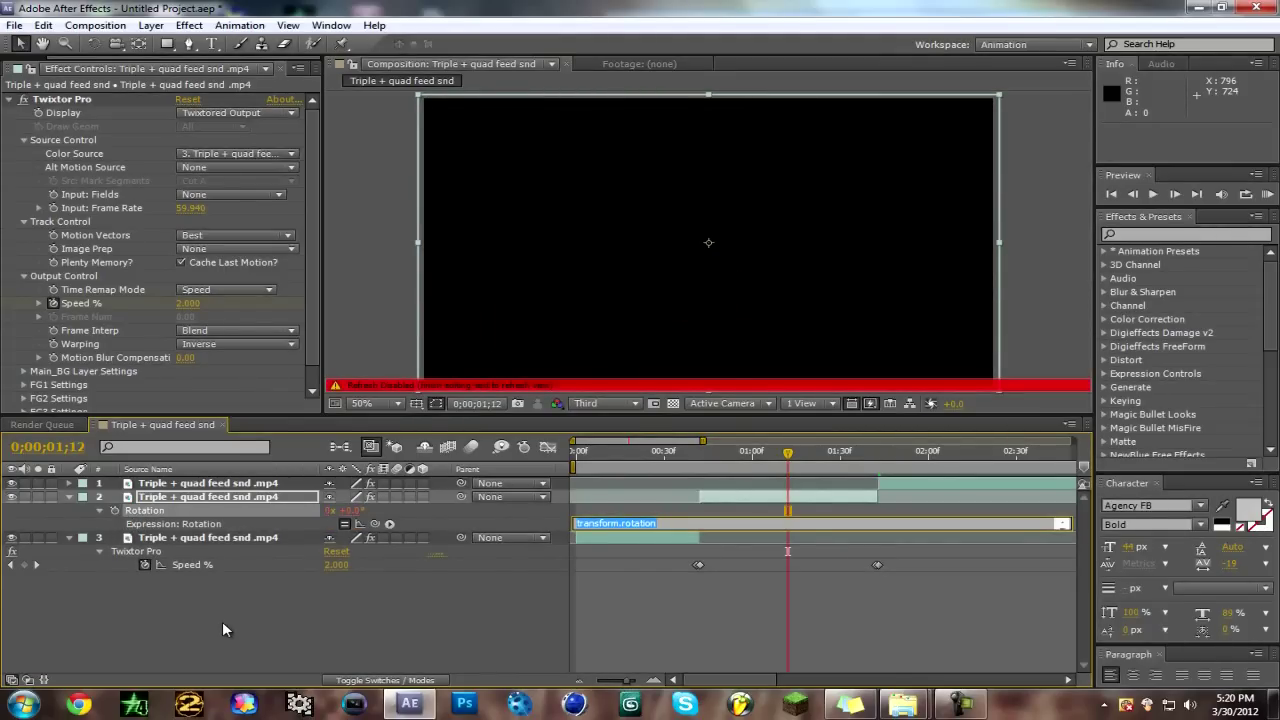
{"action": "type", "text": "wiggle(1"}
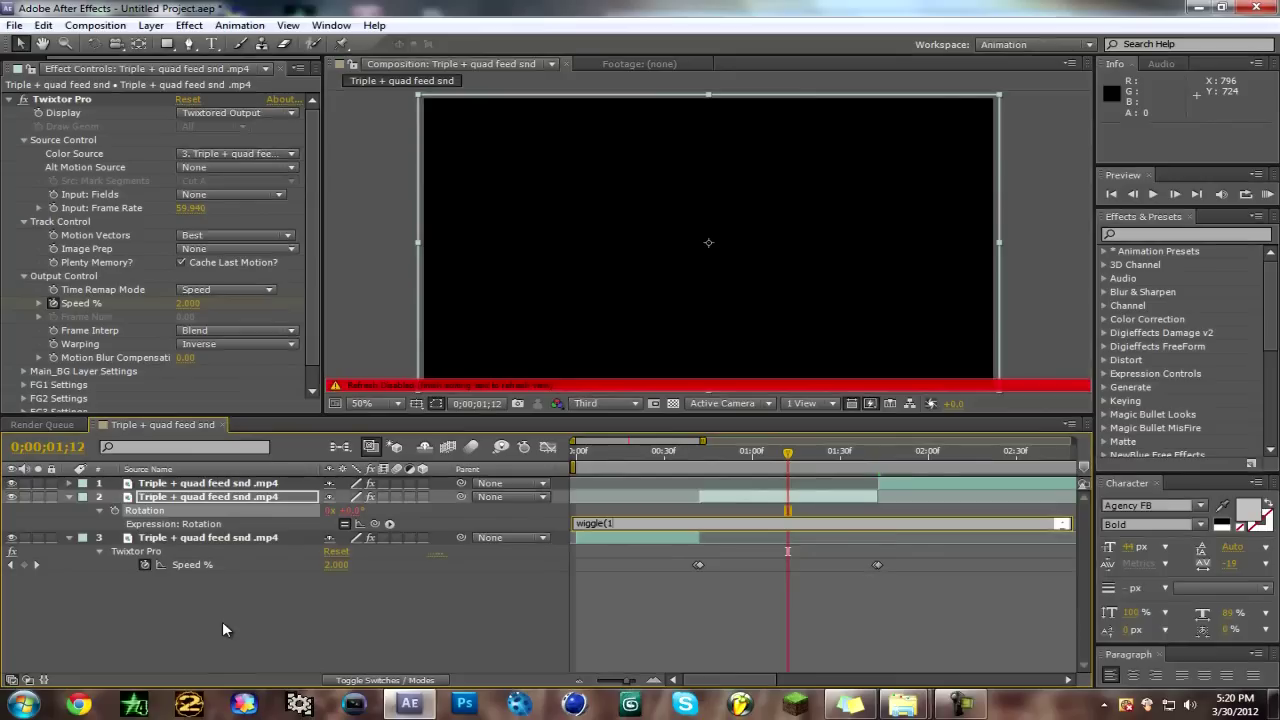
{"action": "type", "text": ",2)"}
{"action": "key", "text": "KP_Enter"}
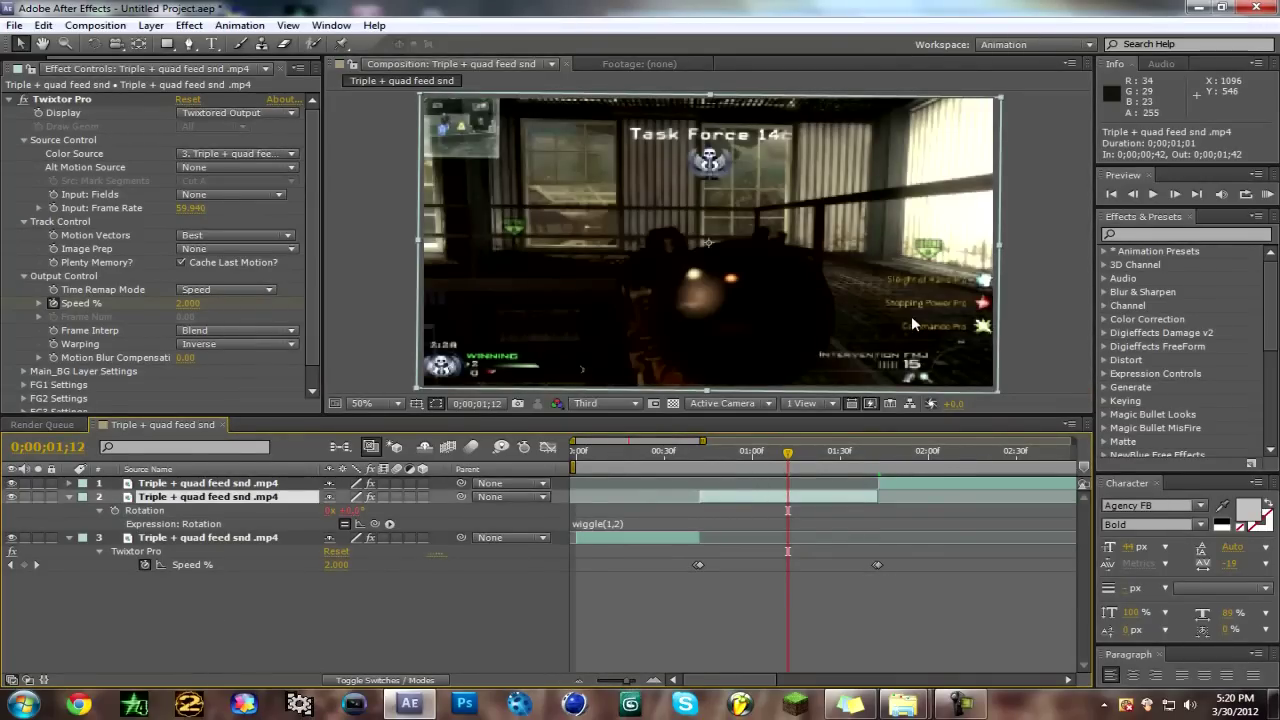
Step: Preview the shake up to the 0;00;01;42 keyframe and collapse the layer's properties
{"action": "left_click", "coordinate": [755, 457]}
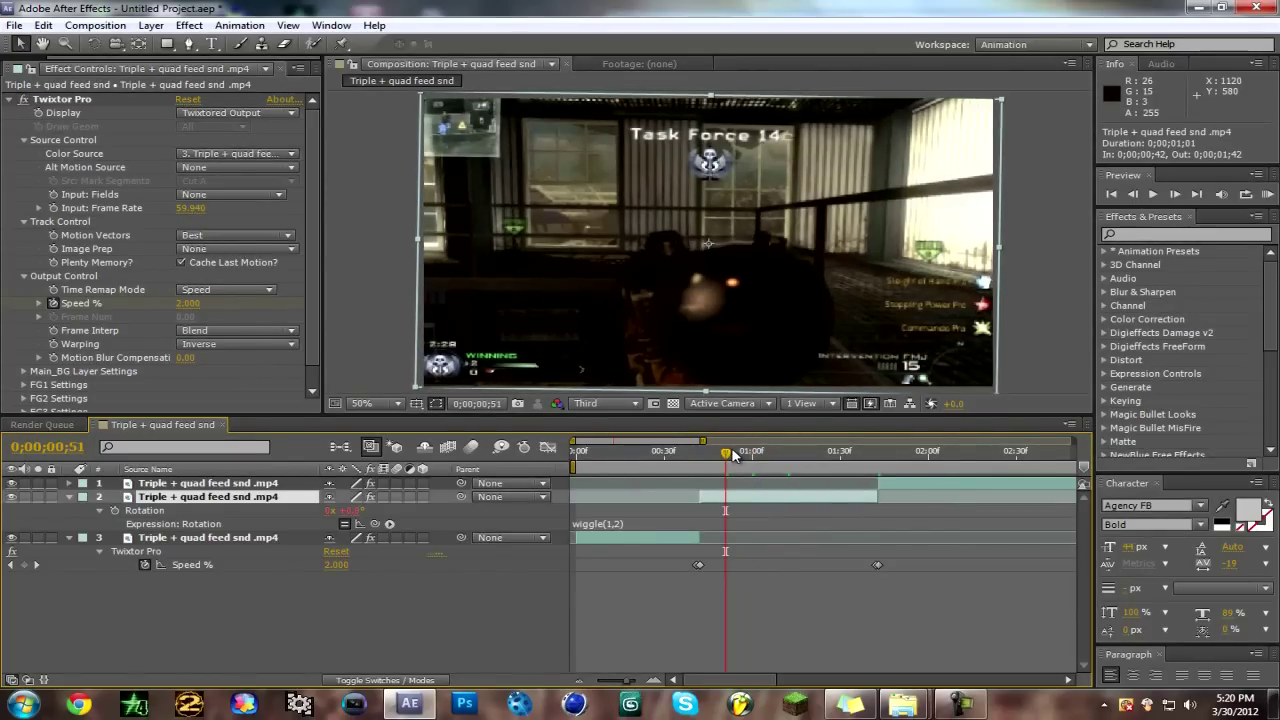
{"action": "left_click", "coordinate": [732, 455]}
{"action": "left_click", "coordinate": [738, 455]}
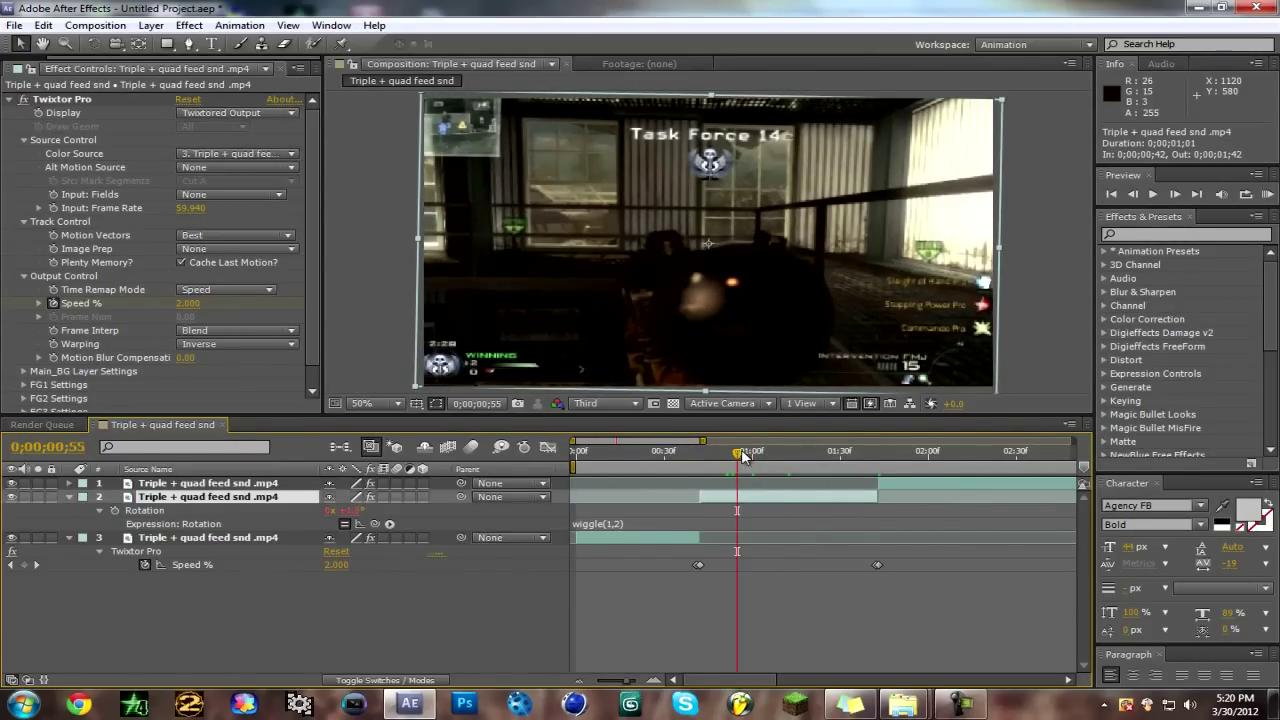
{"action": "left_click_drag", "start_coordinate": [748, 456], "coordinate": [840, 456]}
{"action": "left_click", "coordinate": [874, 455]}
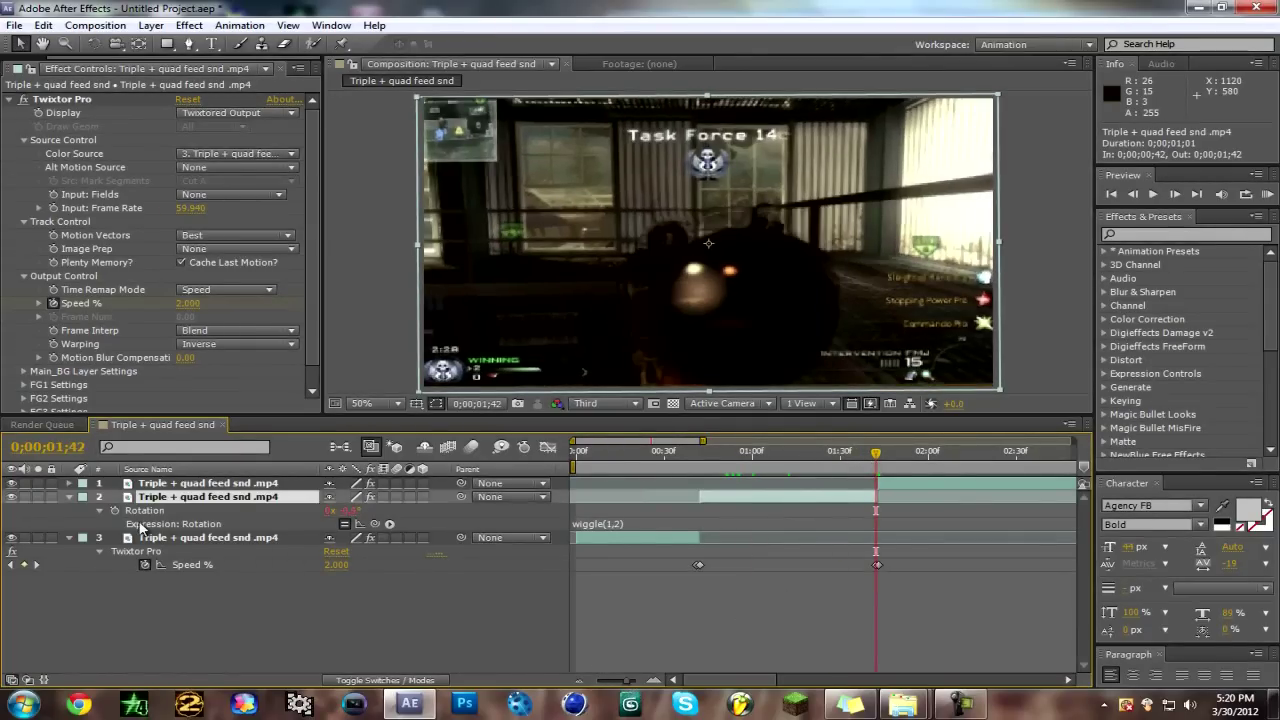
{"action": "left_click", "coordinate": [70, 496]}
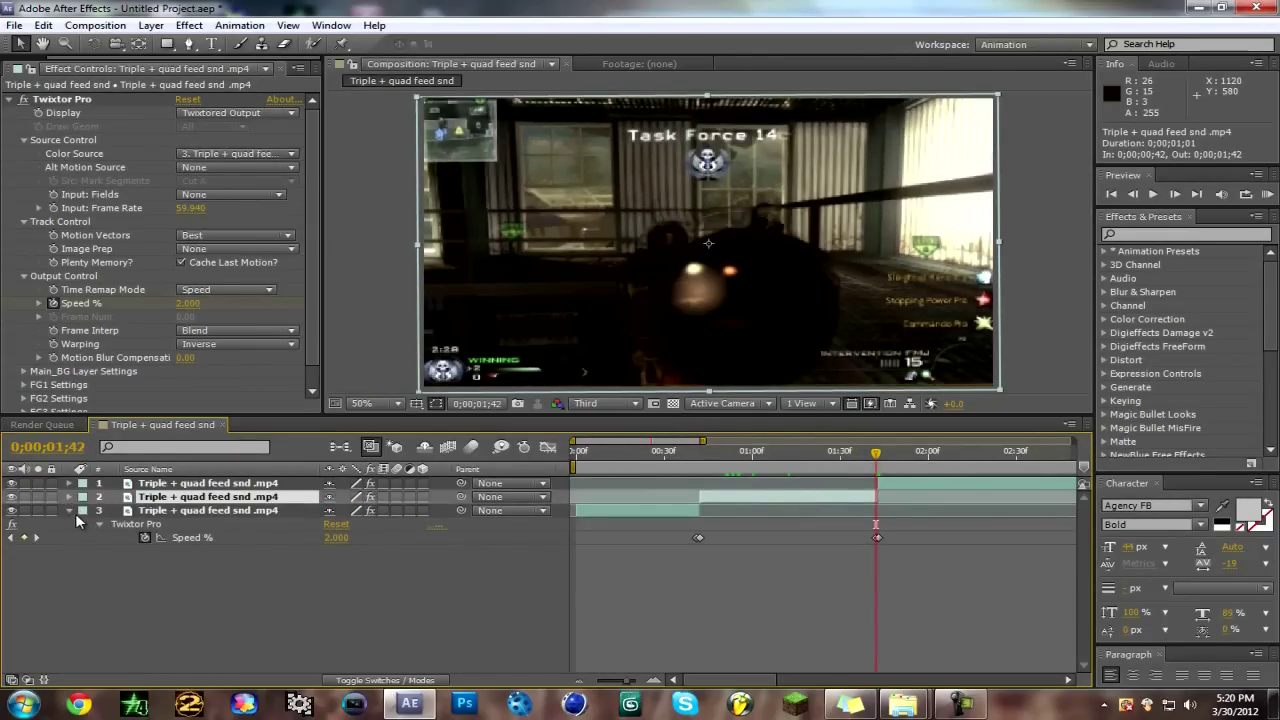
Step: Collapse the remaining layer properties, zoom the timeline out to the full clip, and jump to 3 seconds
{"action": "left_click", "coordinate": [70, 510]}
{"action": "left_click", "coordinate": [111, 546]}
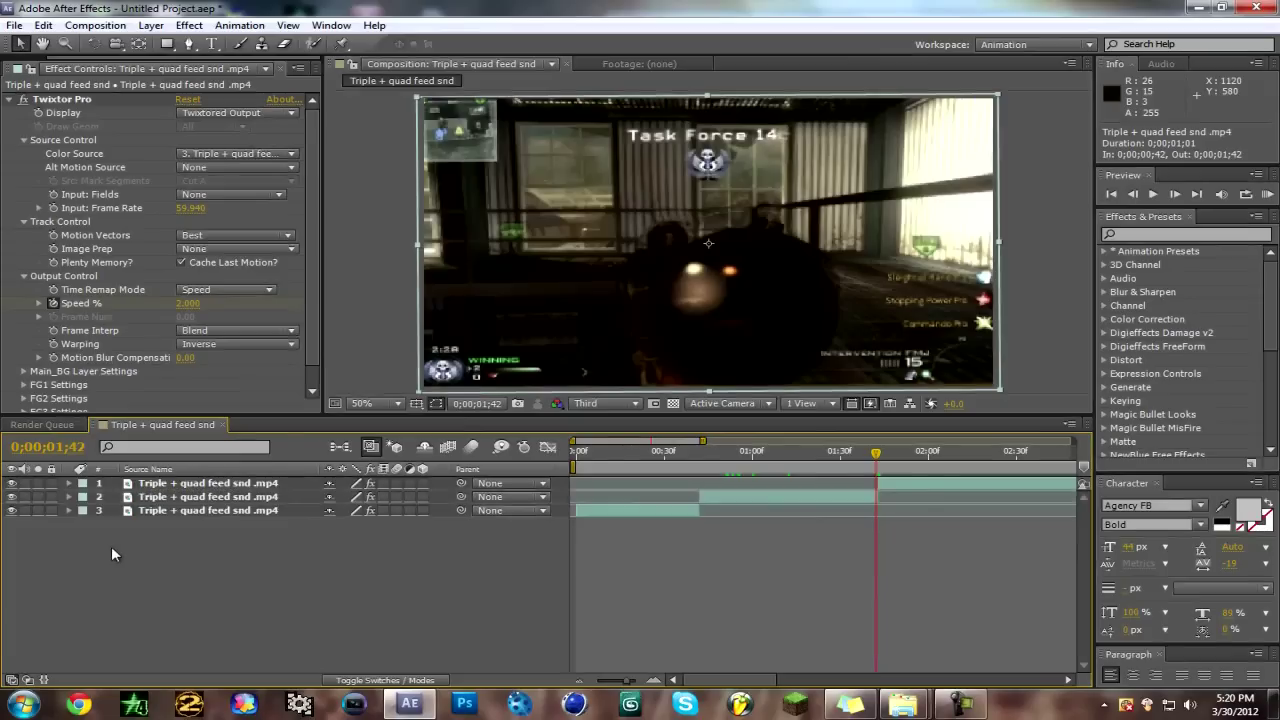
{"action": "left_click", "coordinate": [582, 682]}
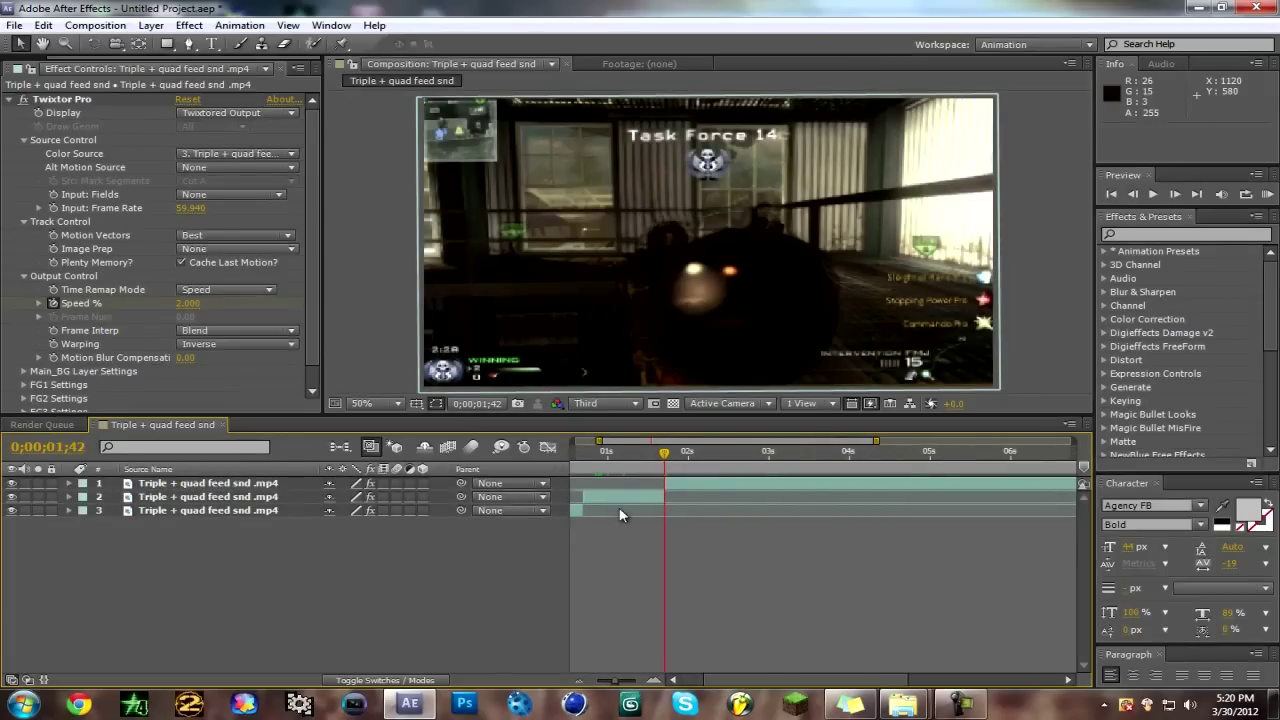
{"action": "left_click", "coordinate": [620, 682]}
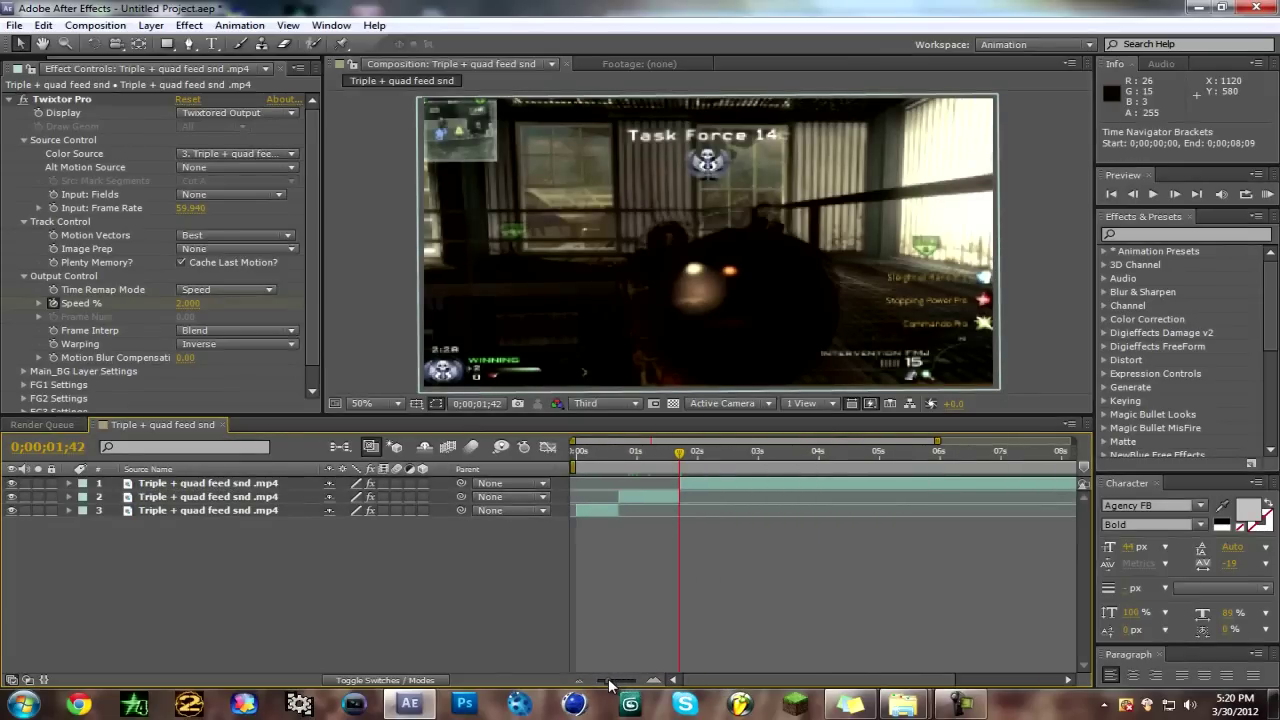
{"action": "left_click", "coordinate": [758, 456]}
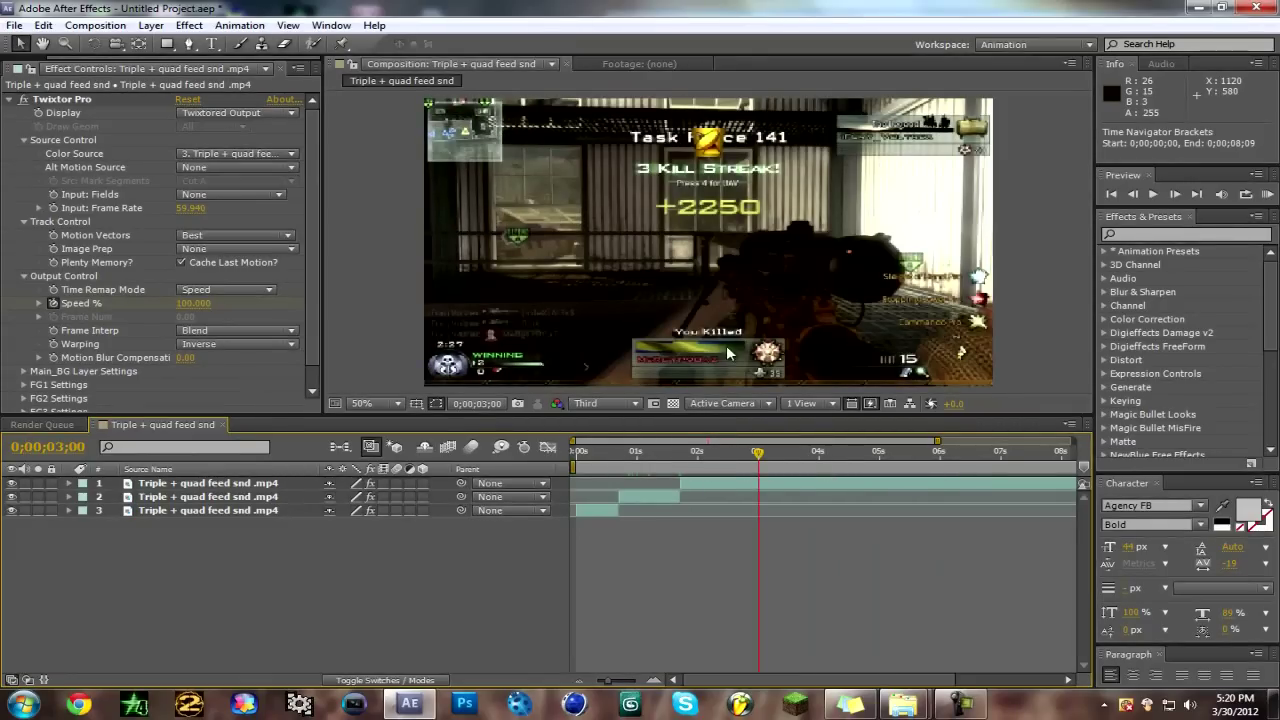
Step: Park the playhead at 0;00;02;33, just before the shot fires, and select the top gameplay layer
{"action": "left_click", "coordinate": [706, 453]}
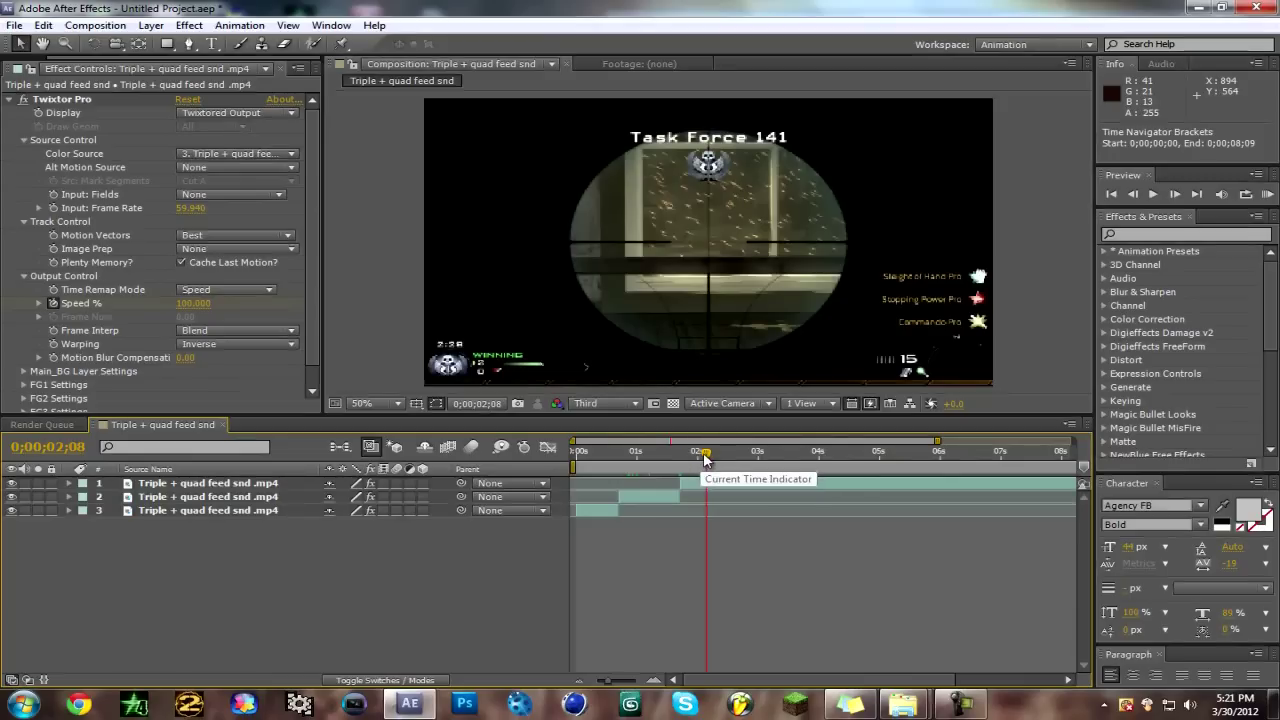
{"action": "left_click", "coordinate": [706, 455]}
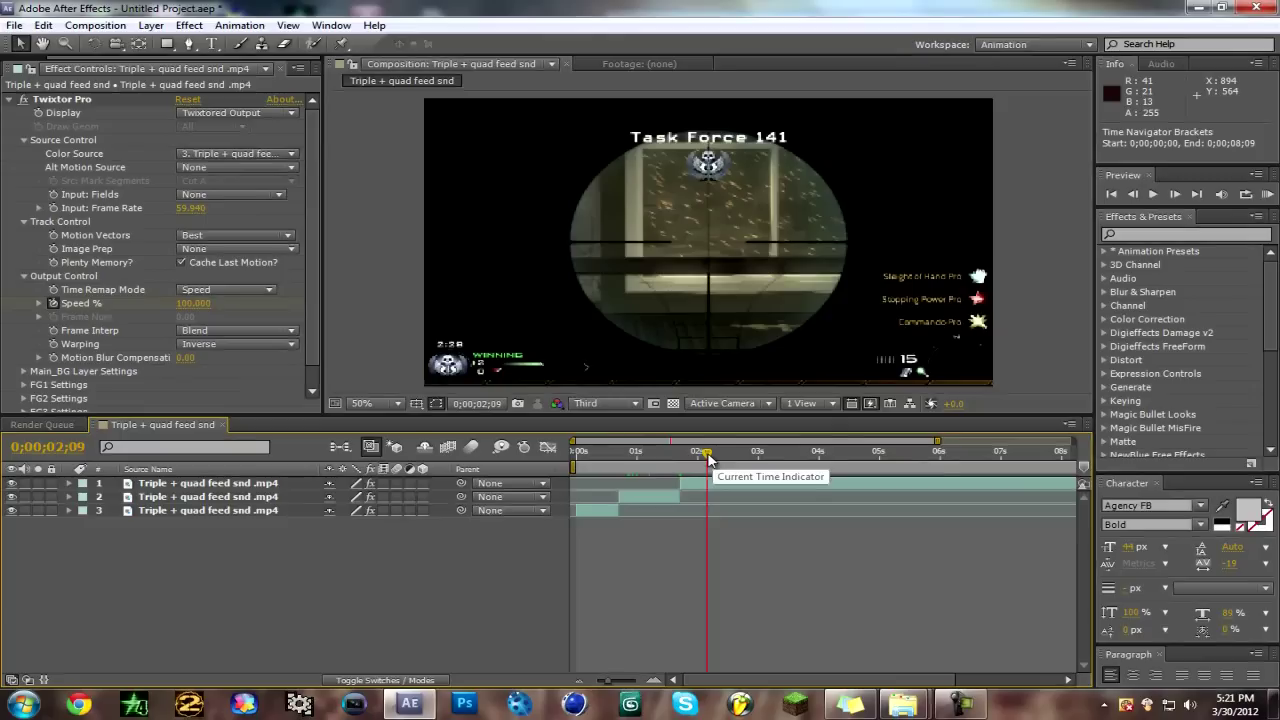
{"action": "left_click_drag", "start_coordinate": [708, 458], "coordinate": [716, 458]}
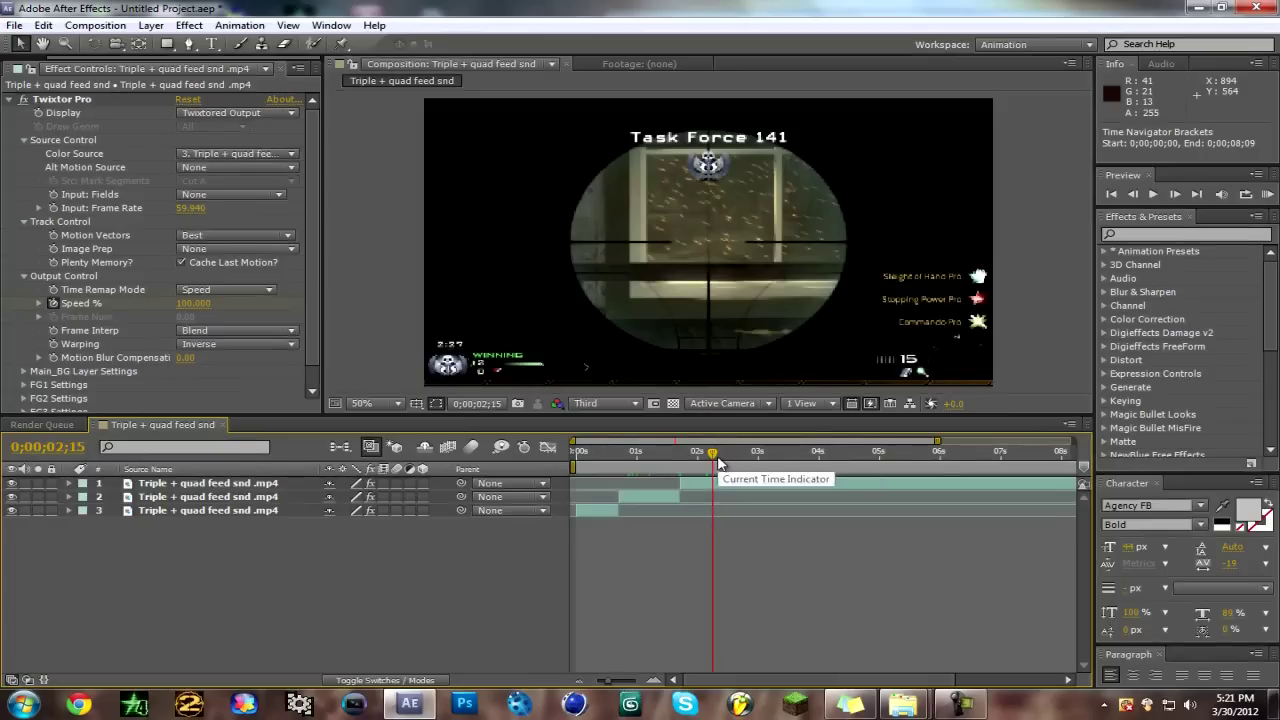
{"action": "left_click", "coordinate": [718, 466]}
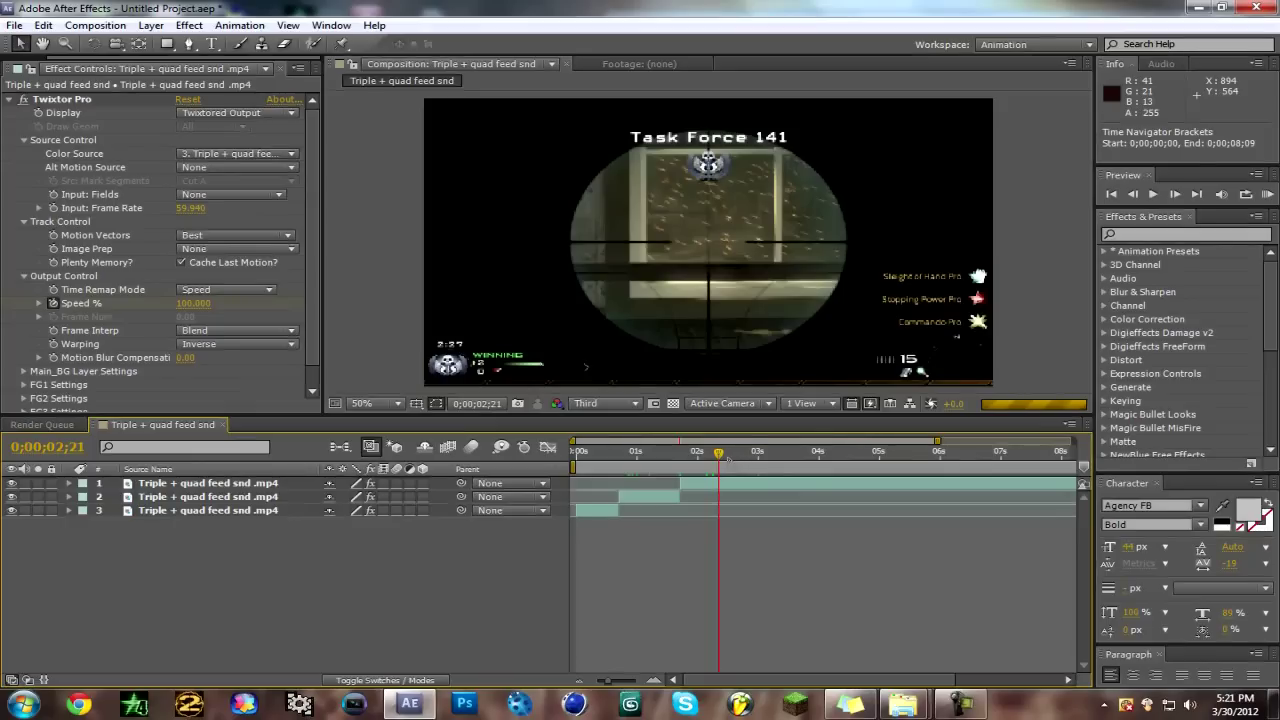
{"action": "left_click", "coordinate": [728, 460]}
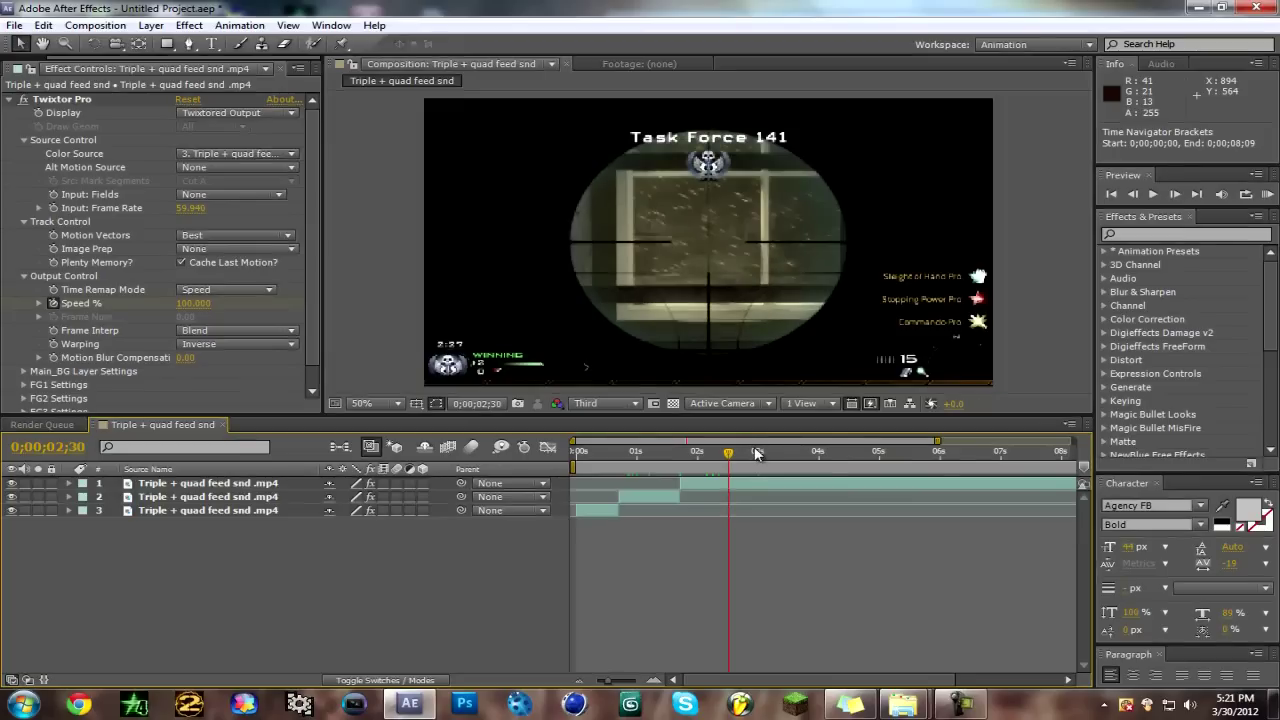
{"action": "left_click", "coordinate": [744, 455]}
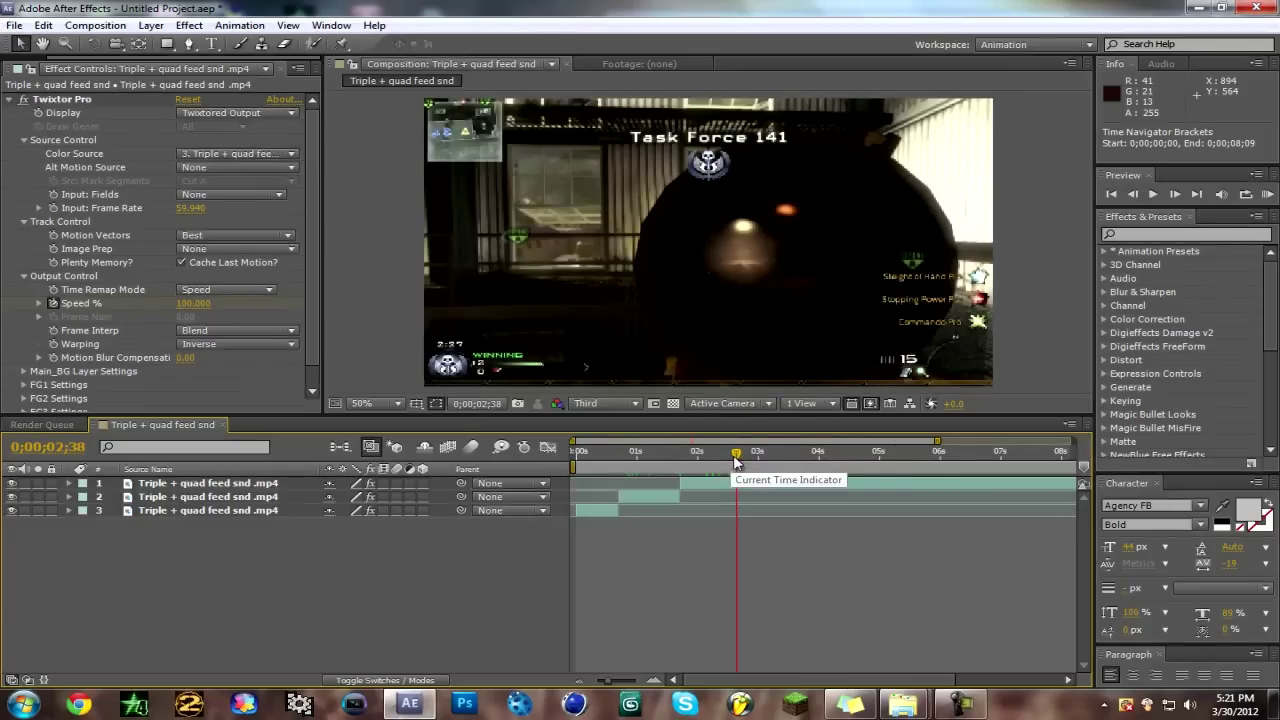
{"action": "left_click", "coordinate": [735, 455]}
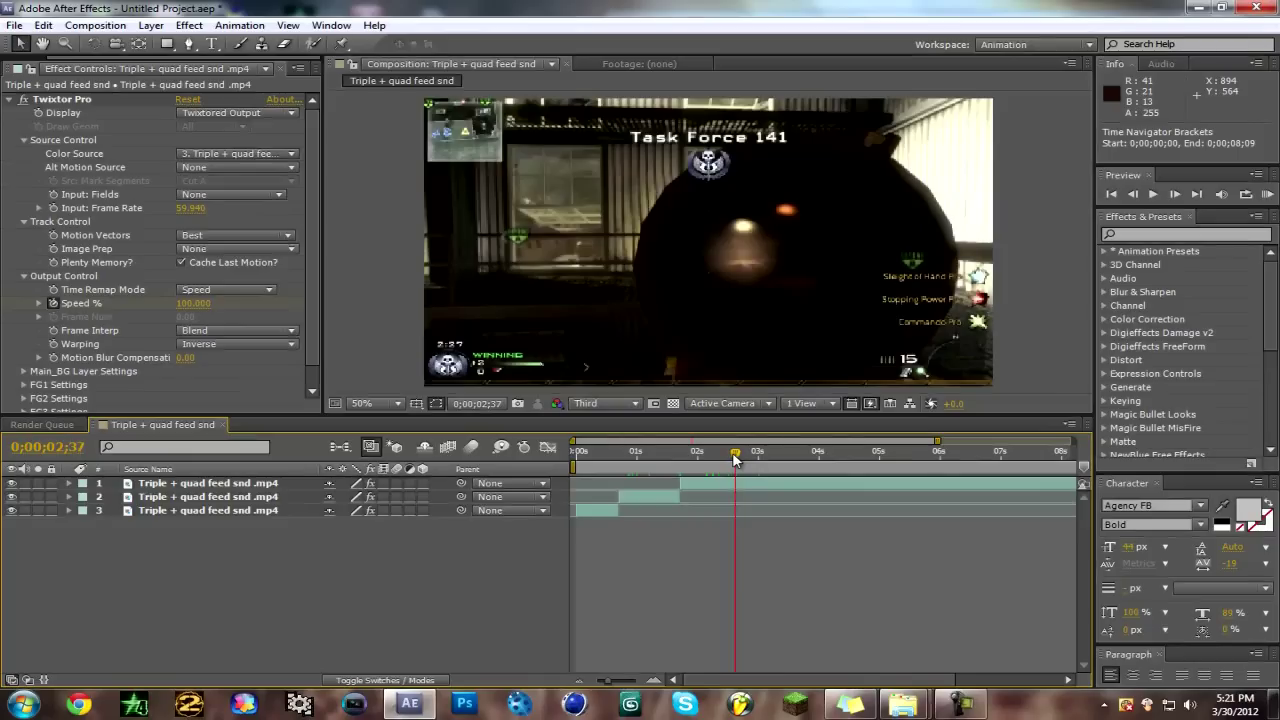
{"action": "left_click", "coordinate": [731, 455]}
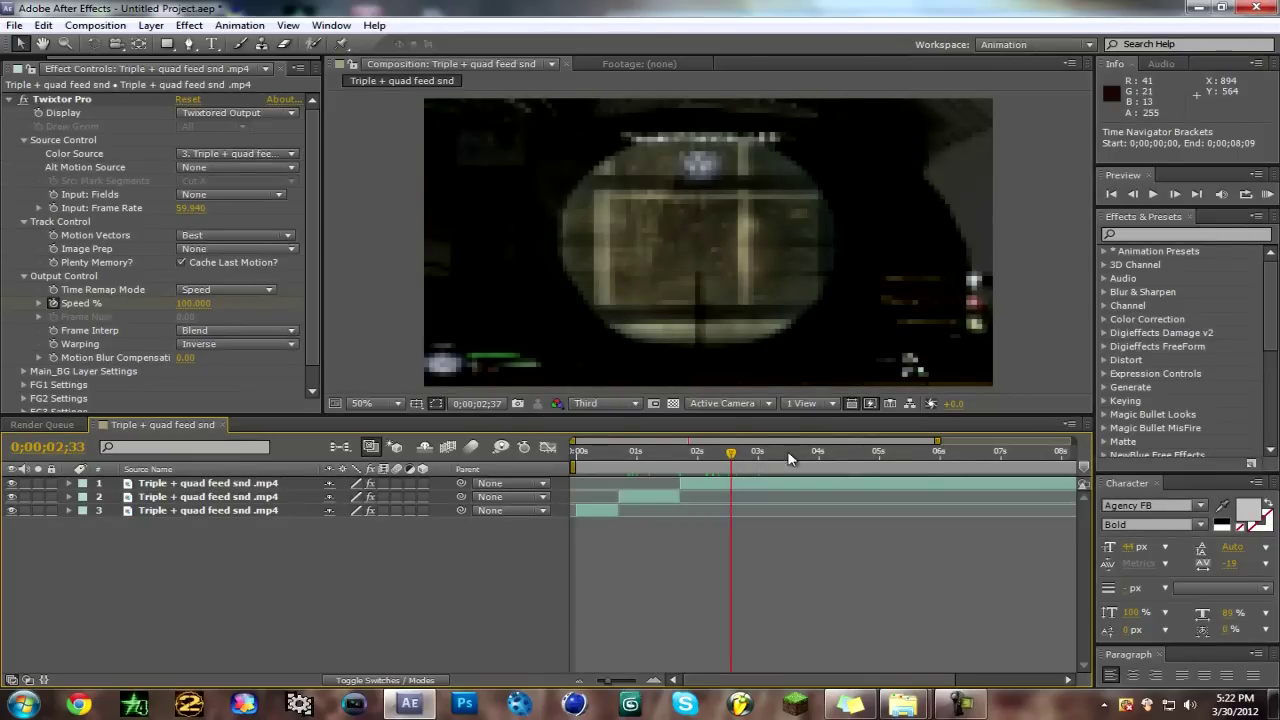
{"action": "left_click", "coordinate": [783, 486]}
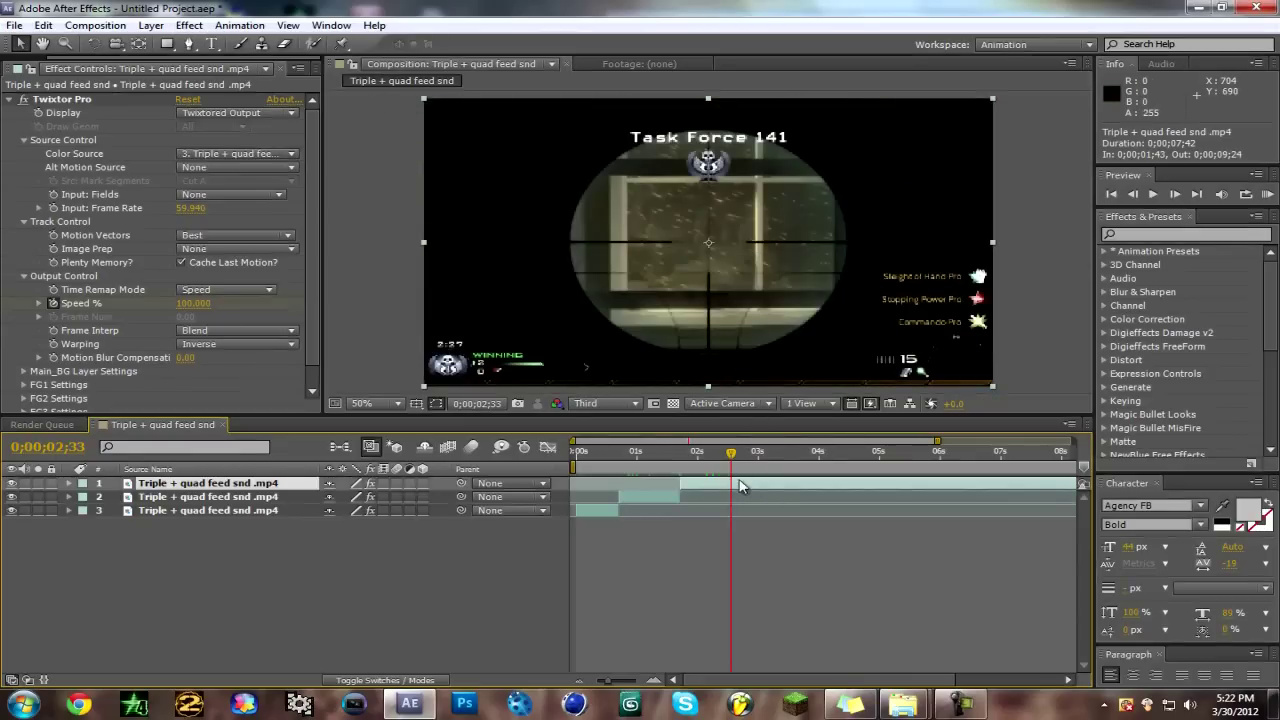
Step: Apply CC Lens to the top layer and try Size values, undoing the last change
{"action": "left_click", "coordinate": [189, 25]}
{"action": "mouse_move", "coordinate": [363, 228]}
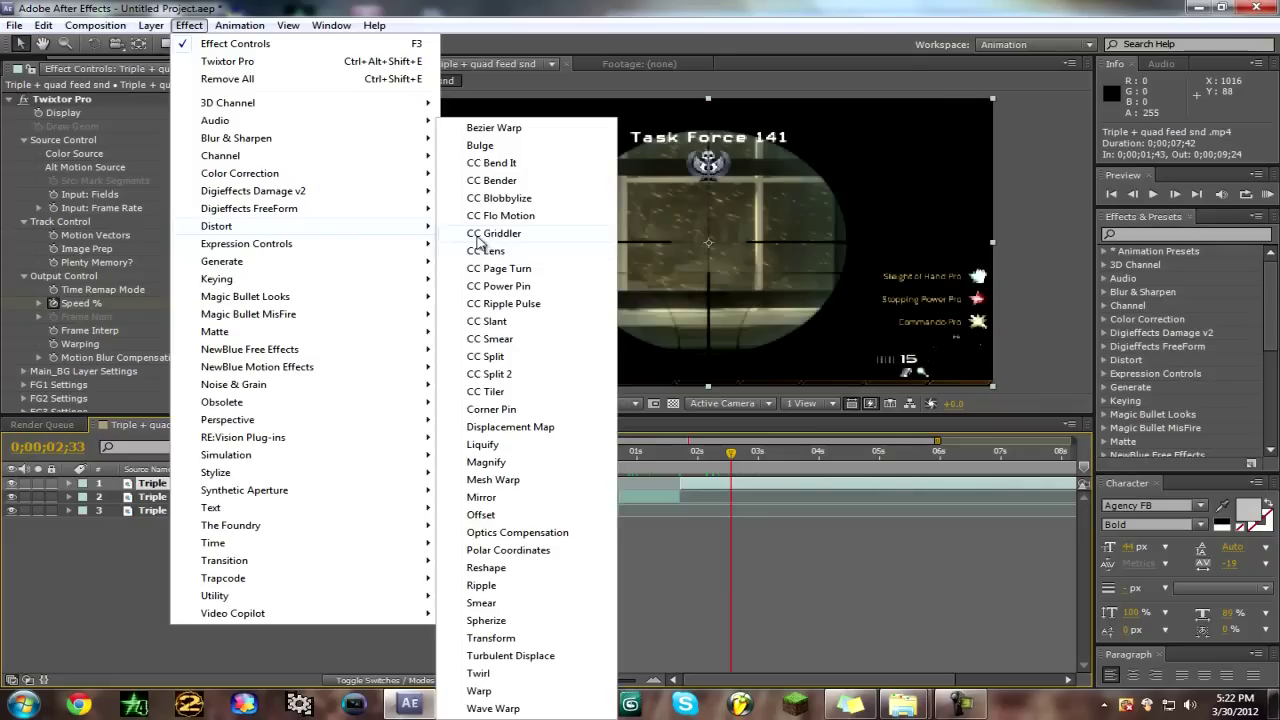
{"action": "left_click", "coordinate": [486, 252]}
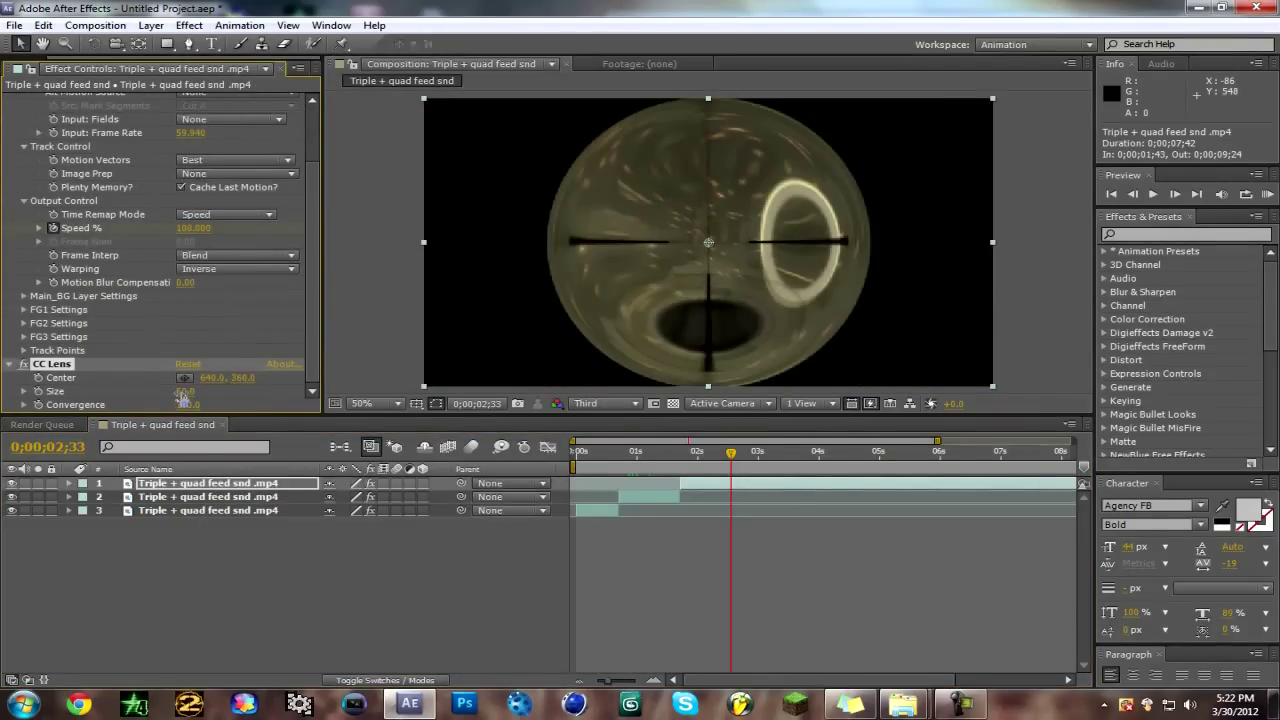
{"action": "left_click_drag", "start_coordinate": [183, 396], "coordinate": [240, 396]}
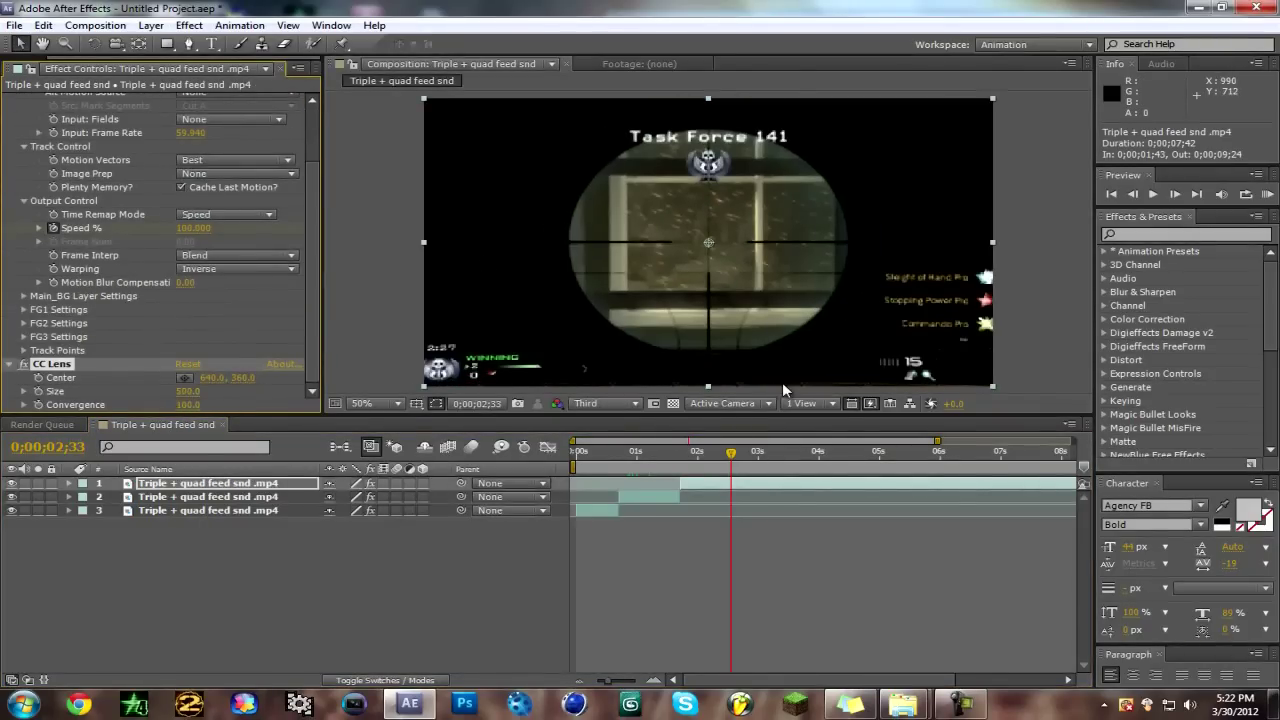
{"action": "left_click", "coordinate": [185, 393]}
{"action": "type", "text": "20"}
{"action": "key", "text": "Return"}
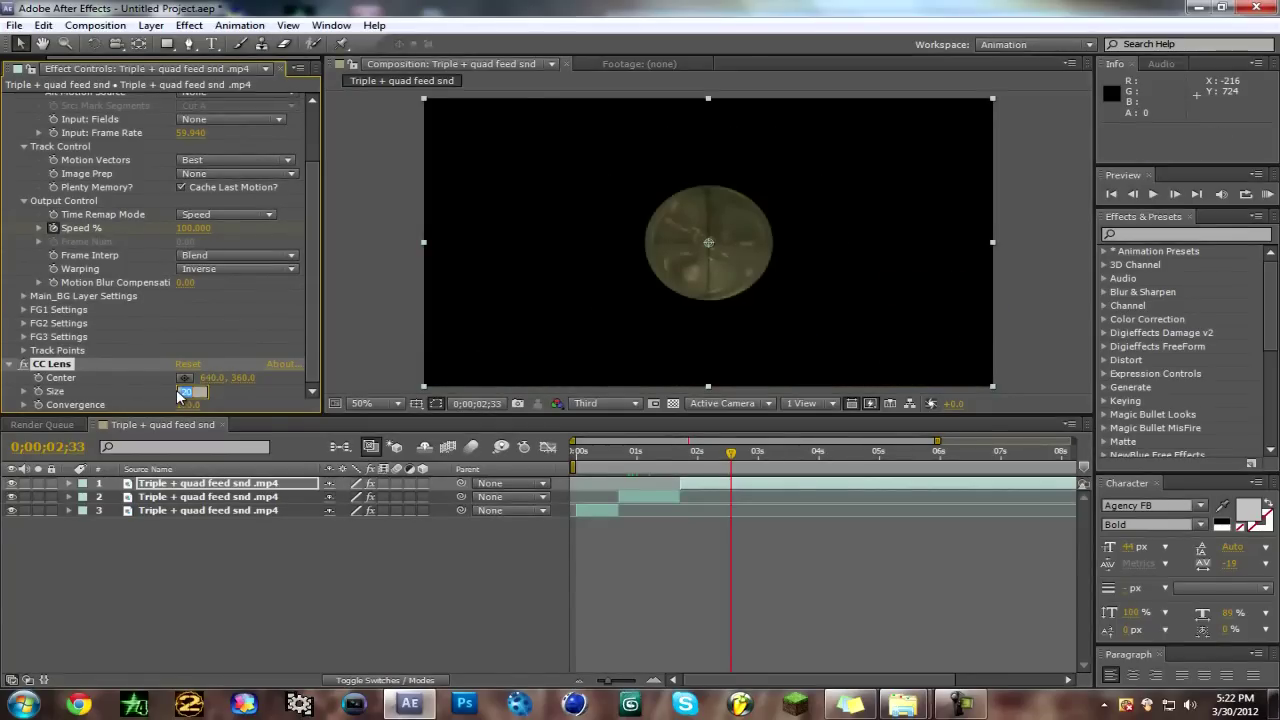
{"action": "key", "text": "ctrl+z"}
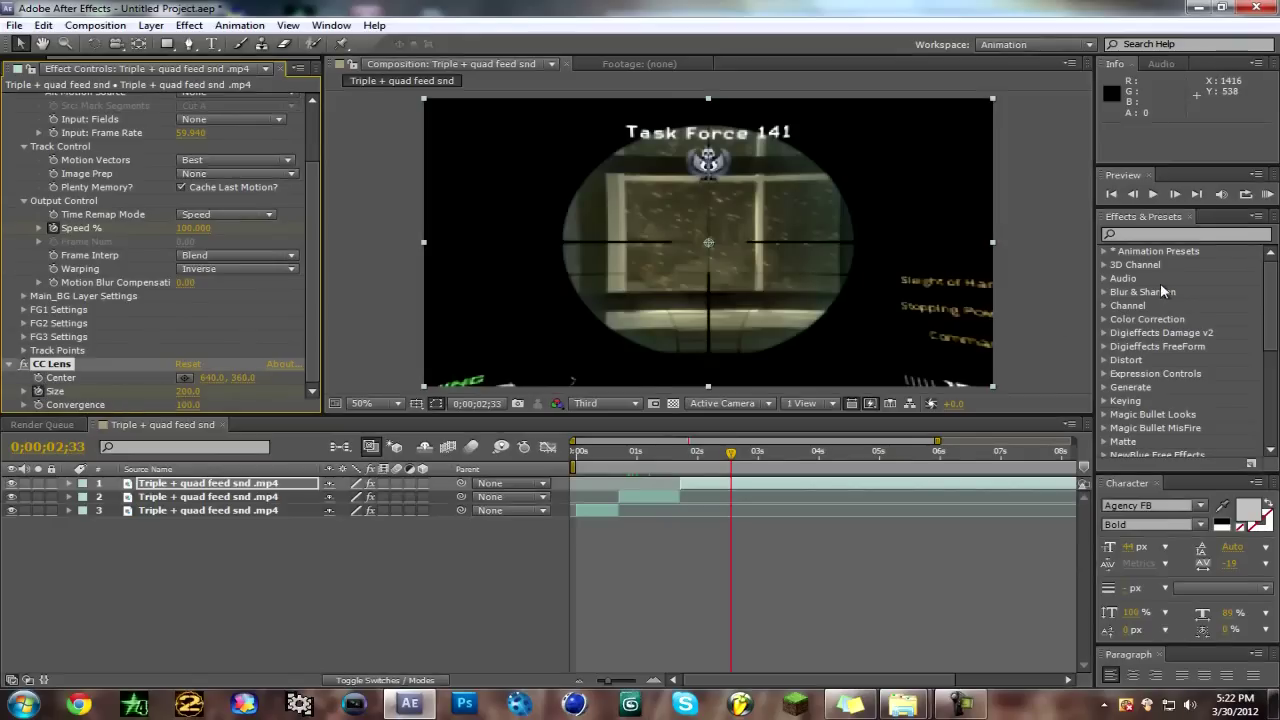
Step: One frame before the lens keyframe, set CC Lens Size to 500
{"action": "left_click", "coordinate": [1133, 194]}
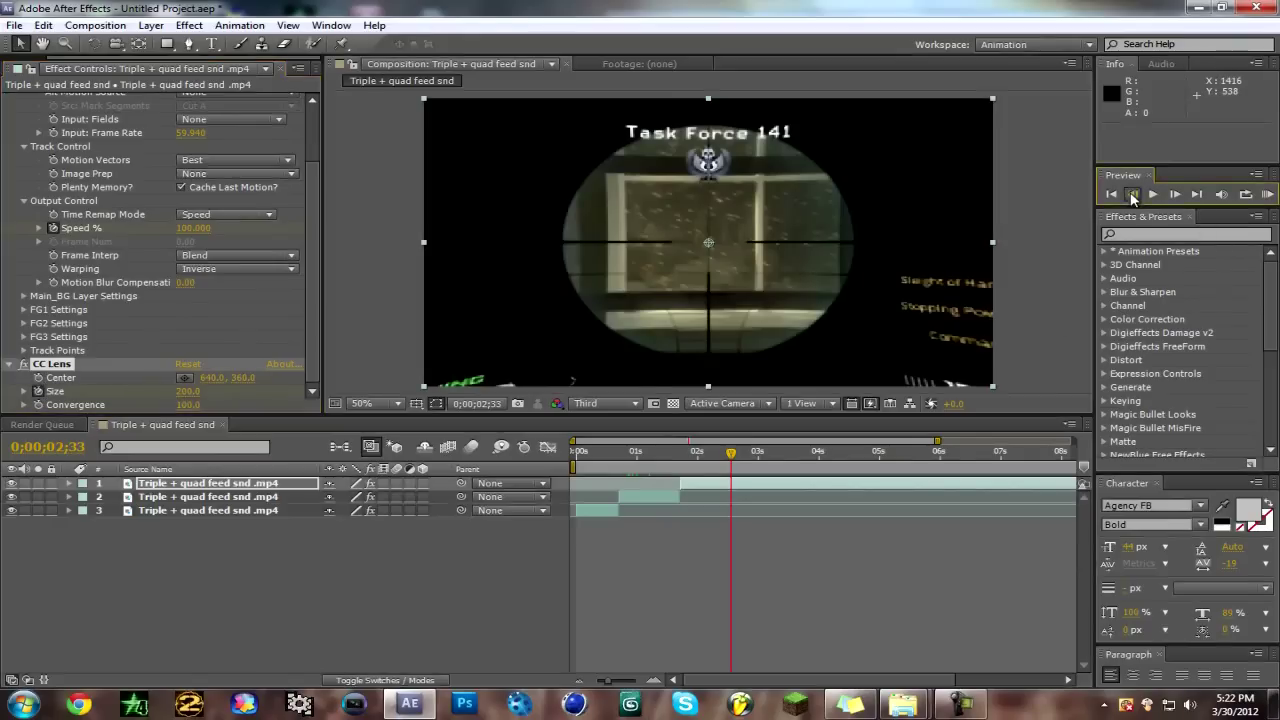
{"action": "left_click", "coordinate": [188, 391]}
{"action": "type", "text": "500"}
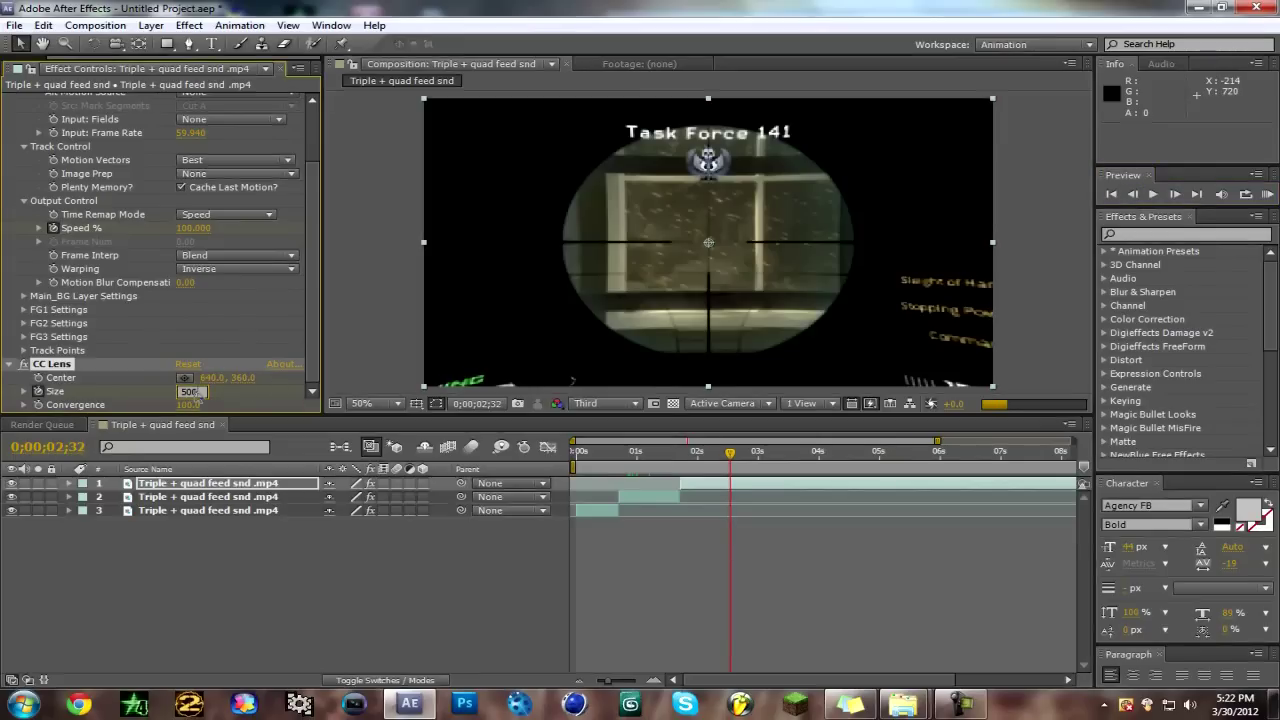
{"action": "key", "text": "Return"}
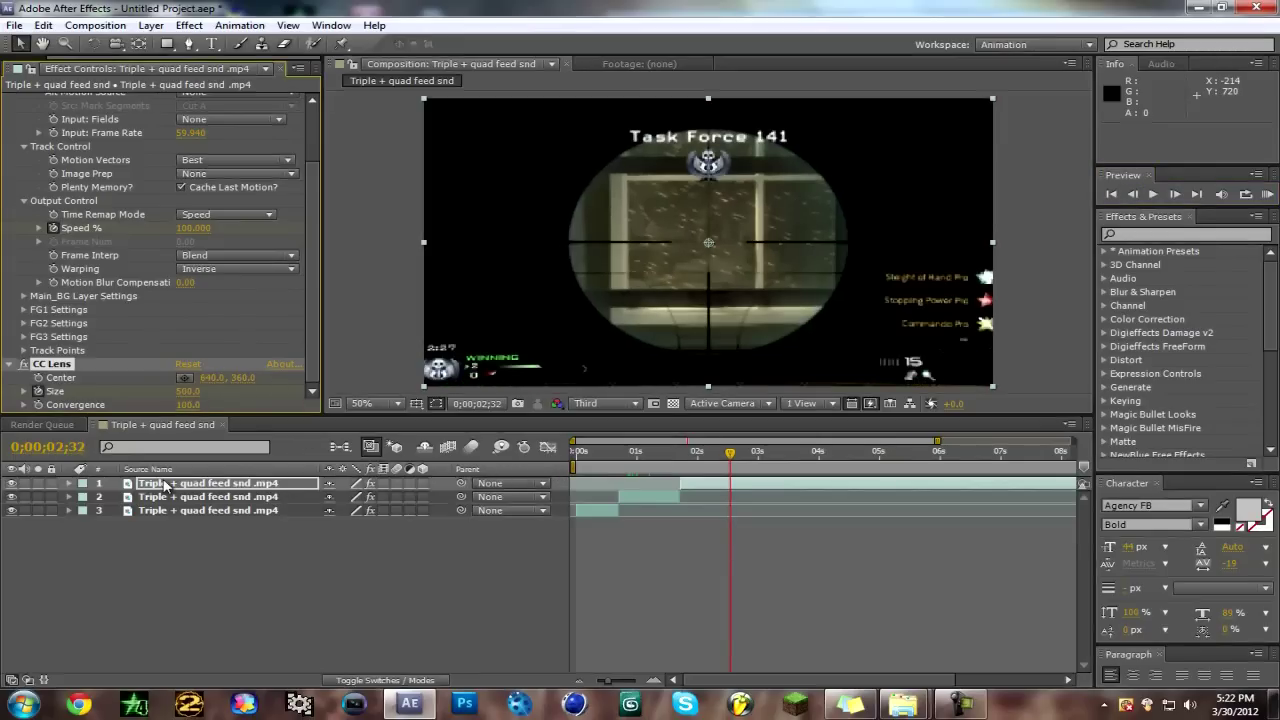
{"action": "left_click", "coordinate": [52, 446]}
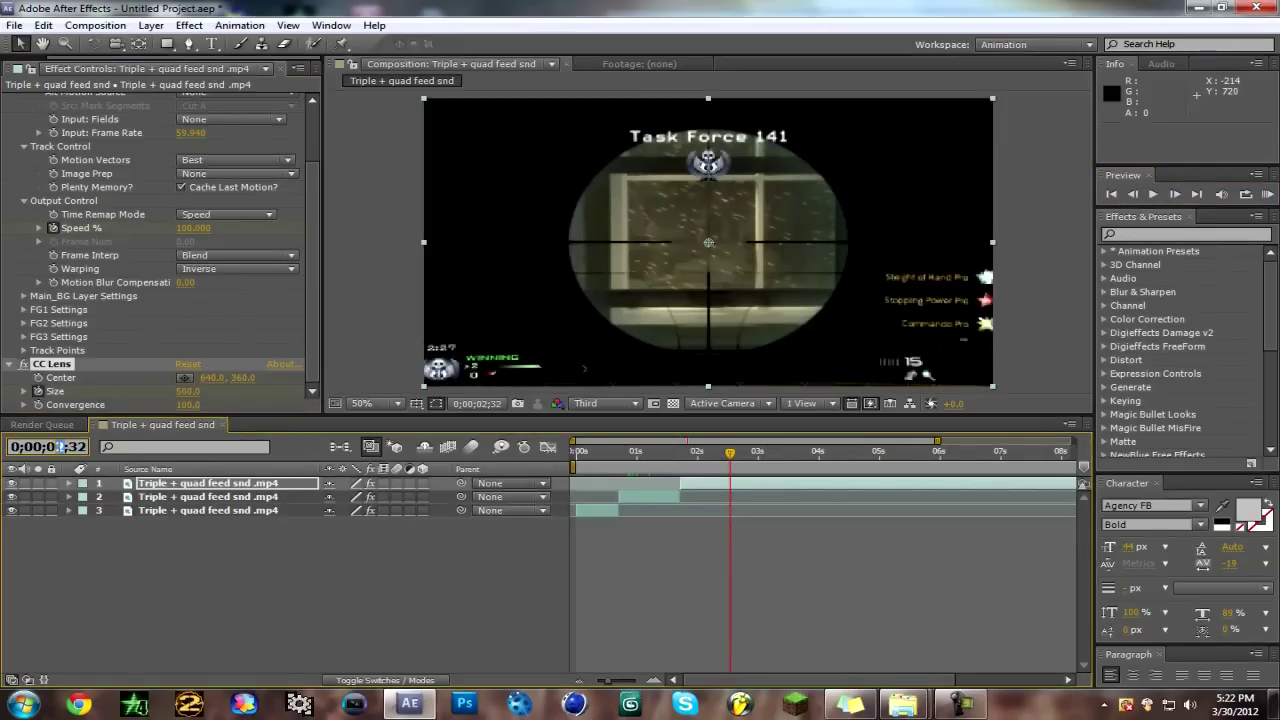
Step: At 0;00;03;32, keyframe CC Lens Size at 500 with the keyframed properties revealed
{"action": "key", "text": "Return"}
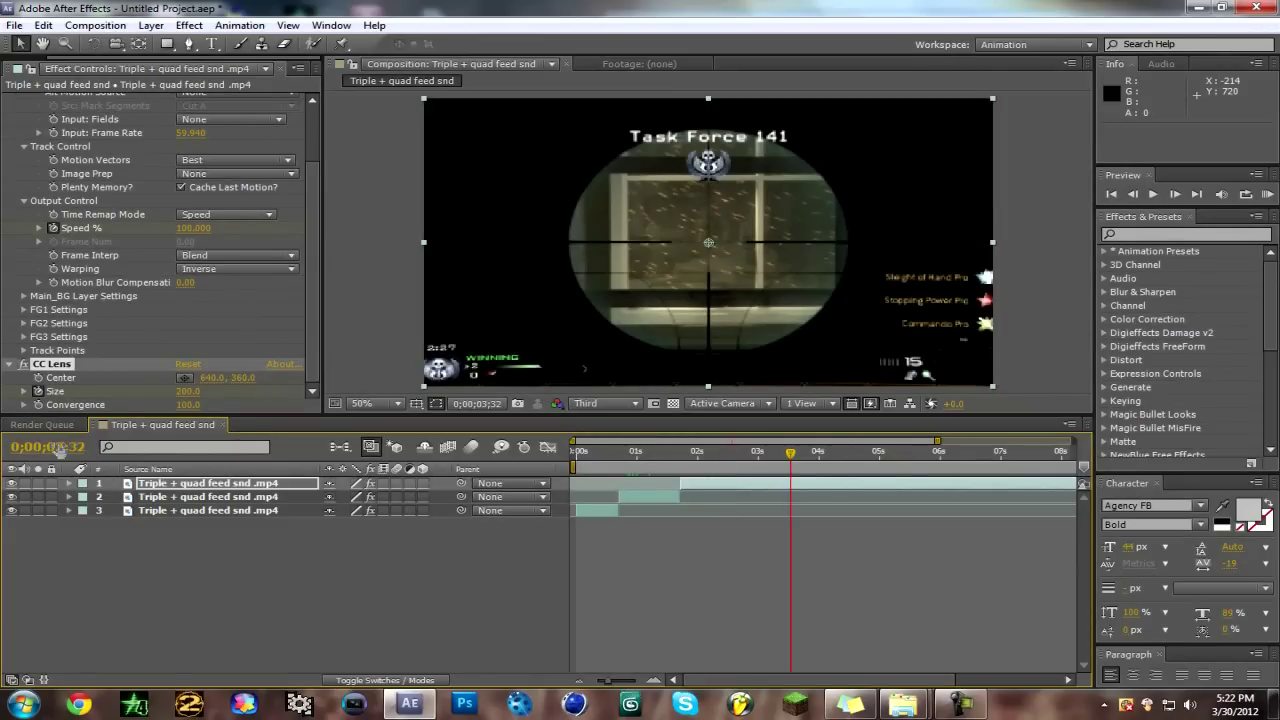
{"action": "key", "text": "u"}
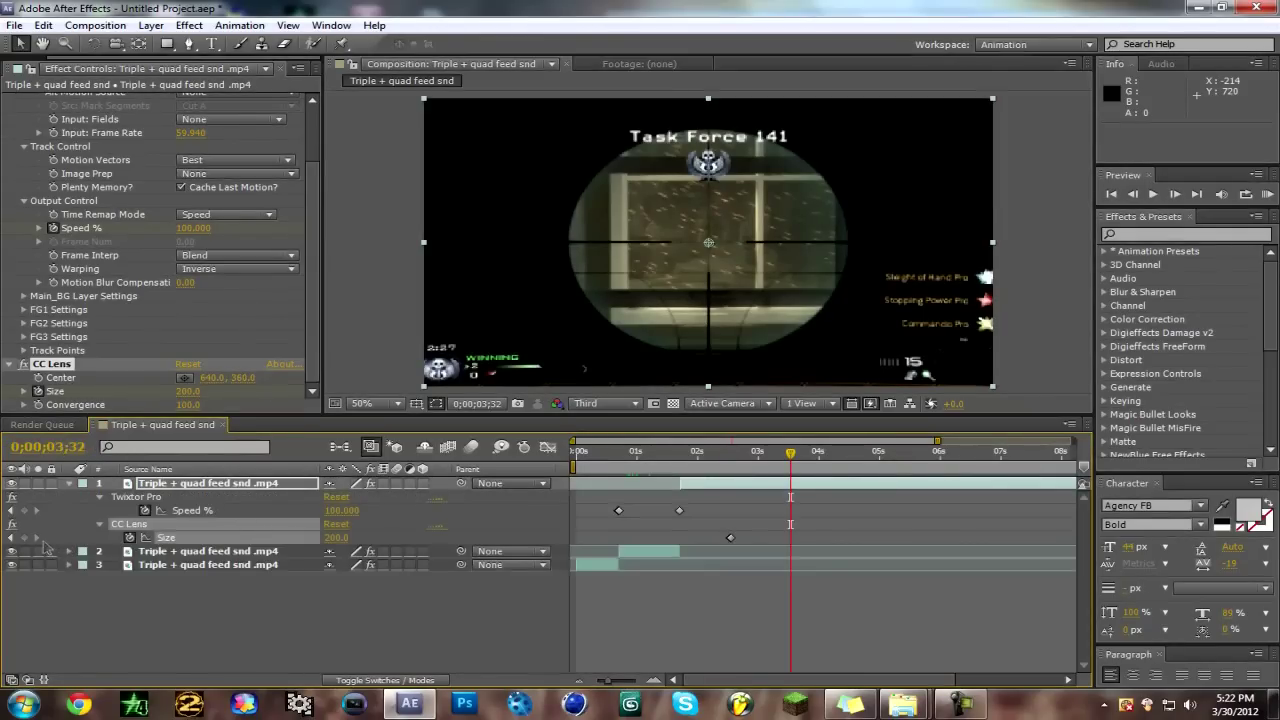
{"action": "left_click", "coordinate": [333, 539]}
{"action": "type", "text": "500"}
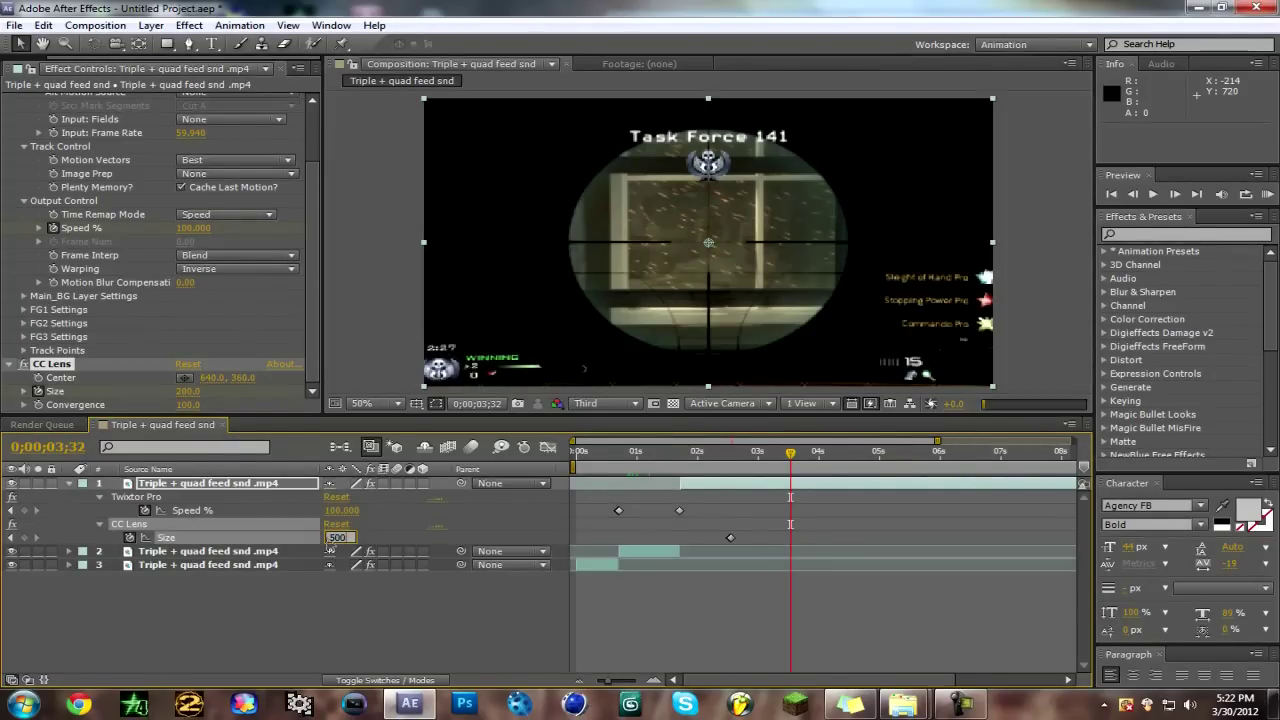
{"action": "key", "text": "Return"}
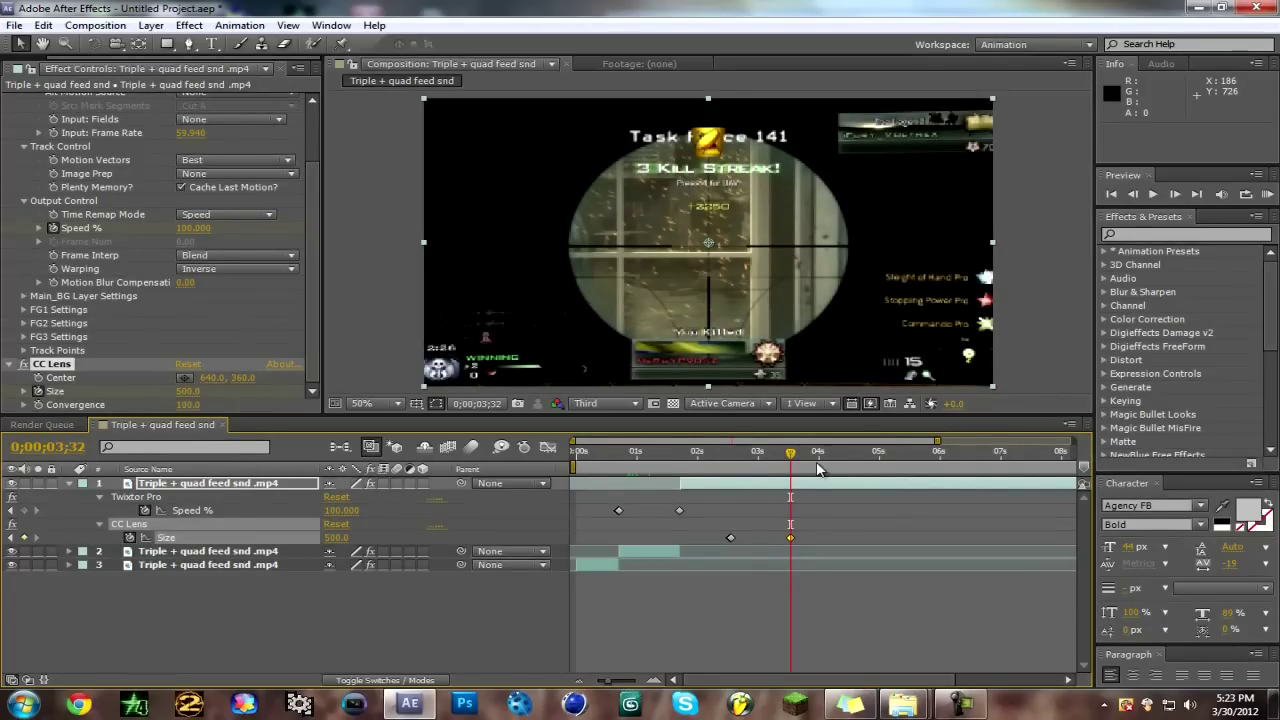
Step: Create a new adjustment layer in the timeline
{"action": "right_click", "coordinate": [466, 621]}
{"action": "mouse_move", "coordinate": [692, 462]}
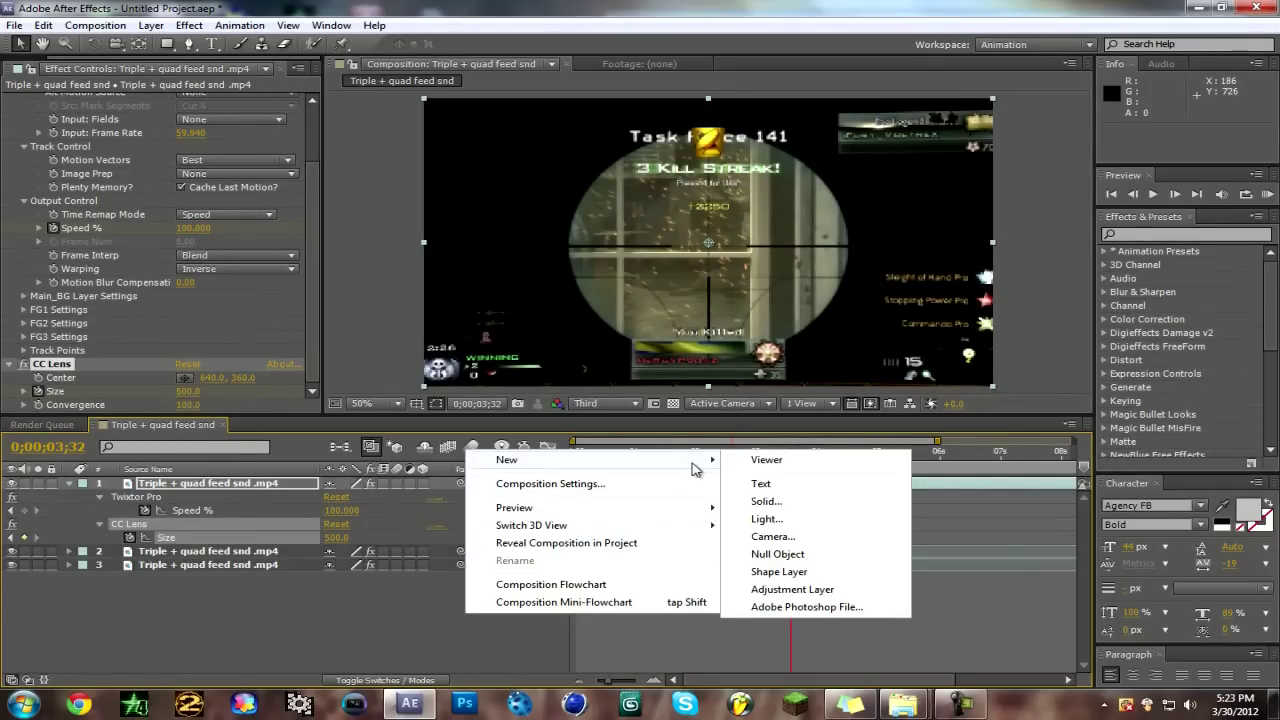
{"action": "left_click", "coordinate": [782, 598]}
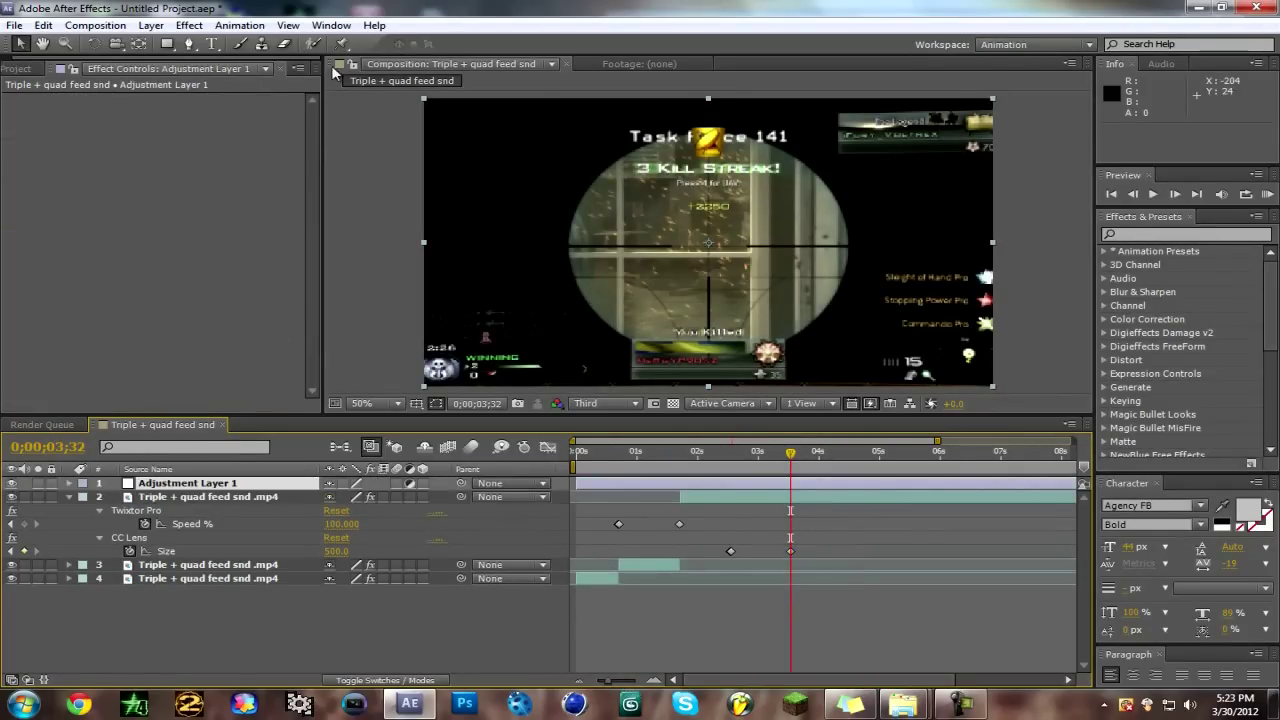
Step: Search Effects & Presets for 'burst' and apply CC Light Burst 2.5 to Adjustment Layer 1
{"action": "left_click", "coordinate": [189, 25]}
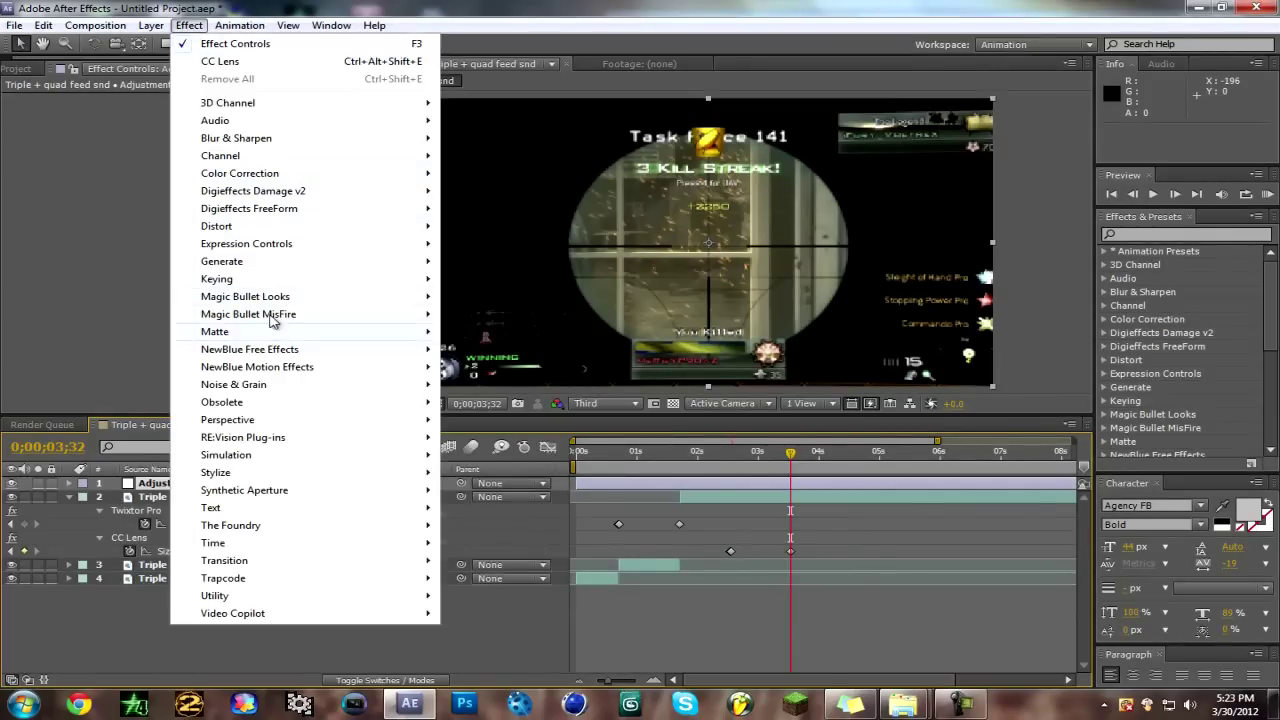
{"action": "left_click", "coordinate": [372, 8]}
{"action": "left_click", "coordinate": [1165, 234]}
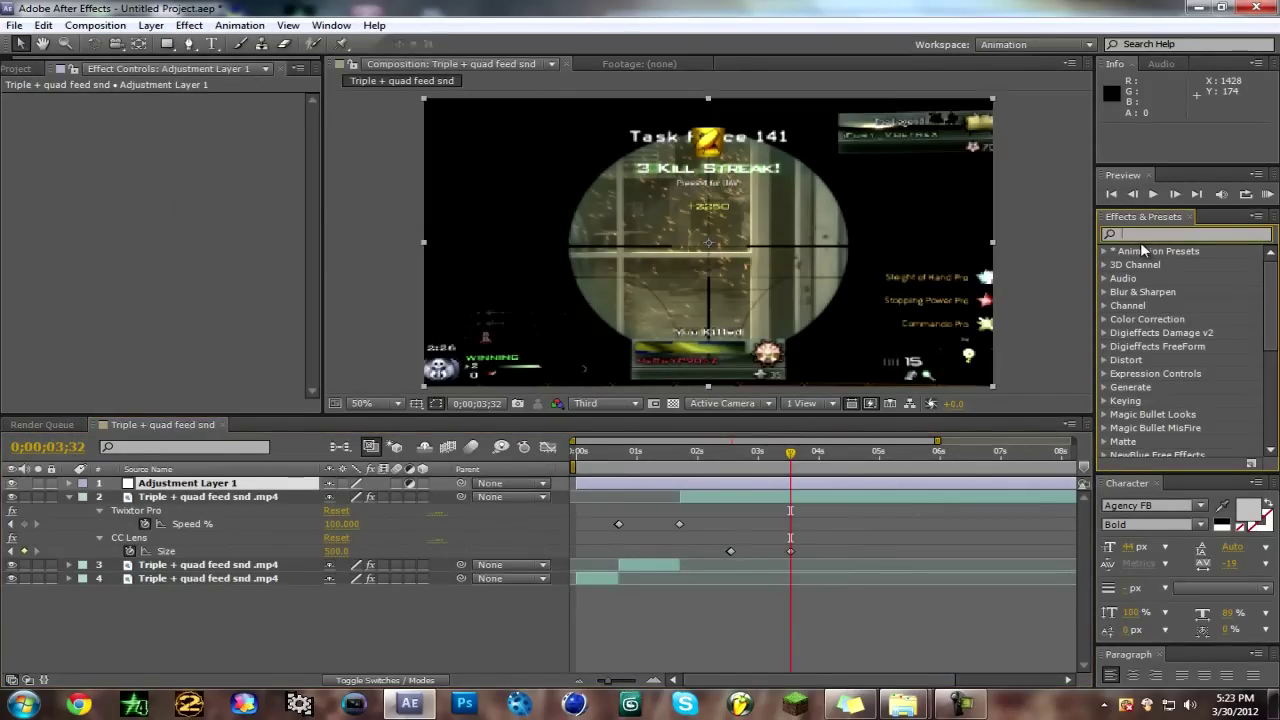
{"action": "type", "text": "burst"}
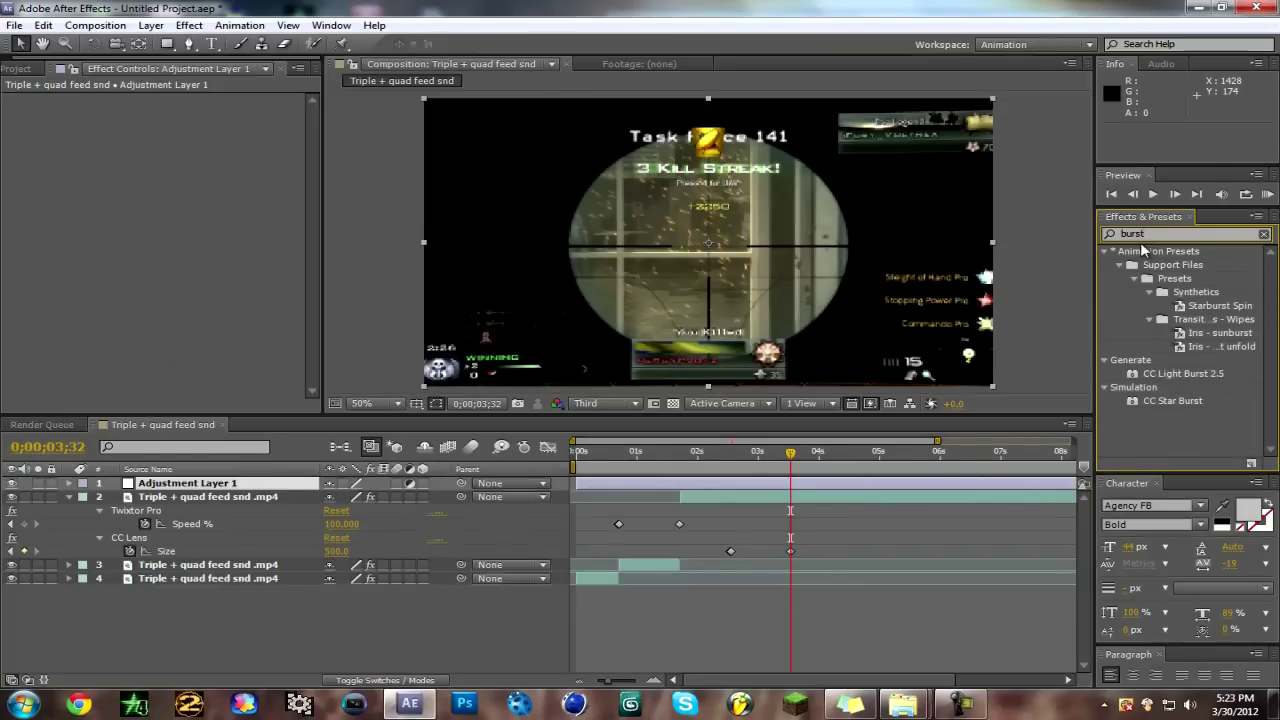
{"action": "left_click_drag", "start_coordinate": [1199, 373], "coordinate": [806, 482]}
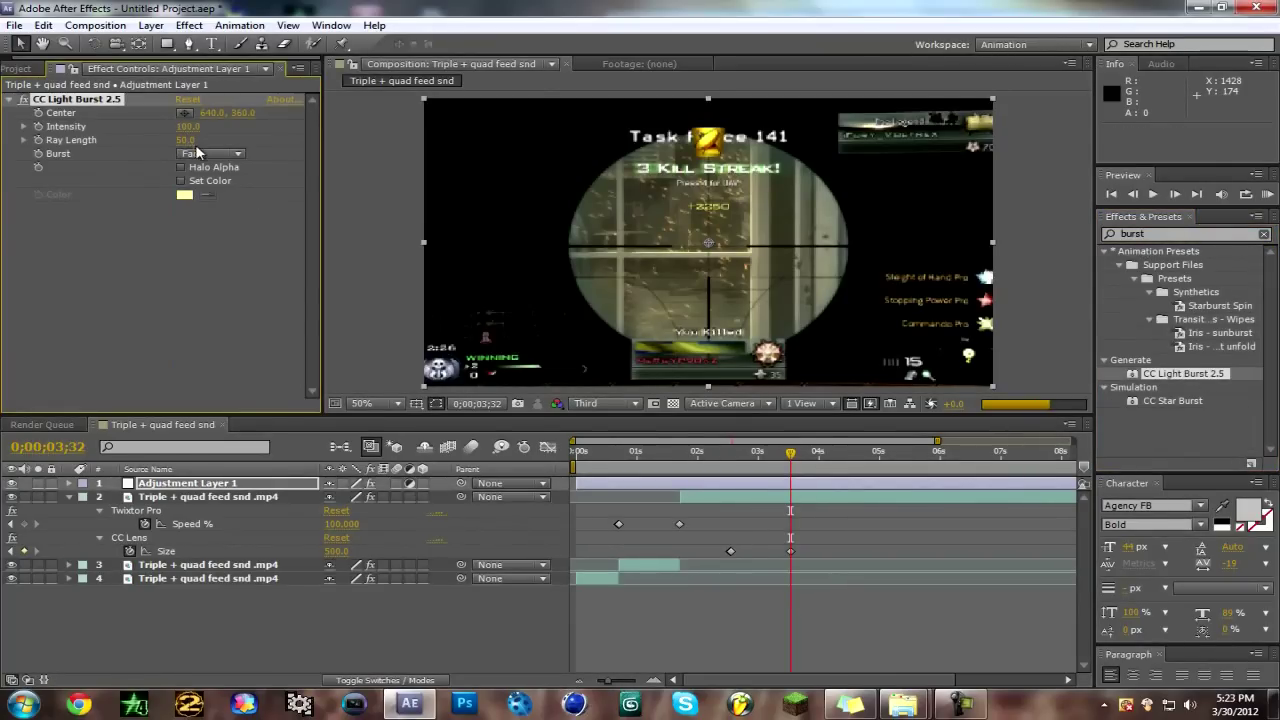
Step: Keyframe Ray Length at 0;00;02;33, then set it to 0 at 0;00;02;32
{"action": "left_click", "coordinate": [733, 453]}
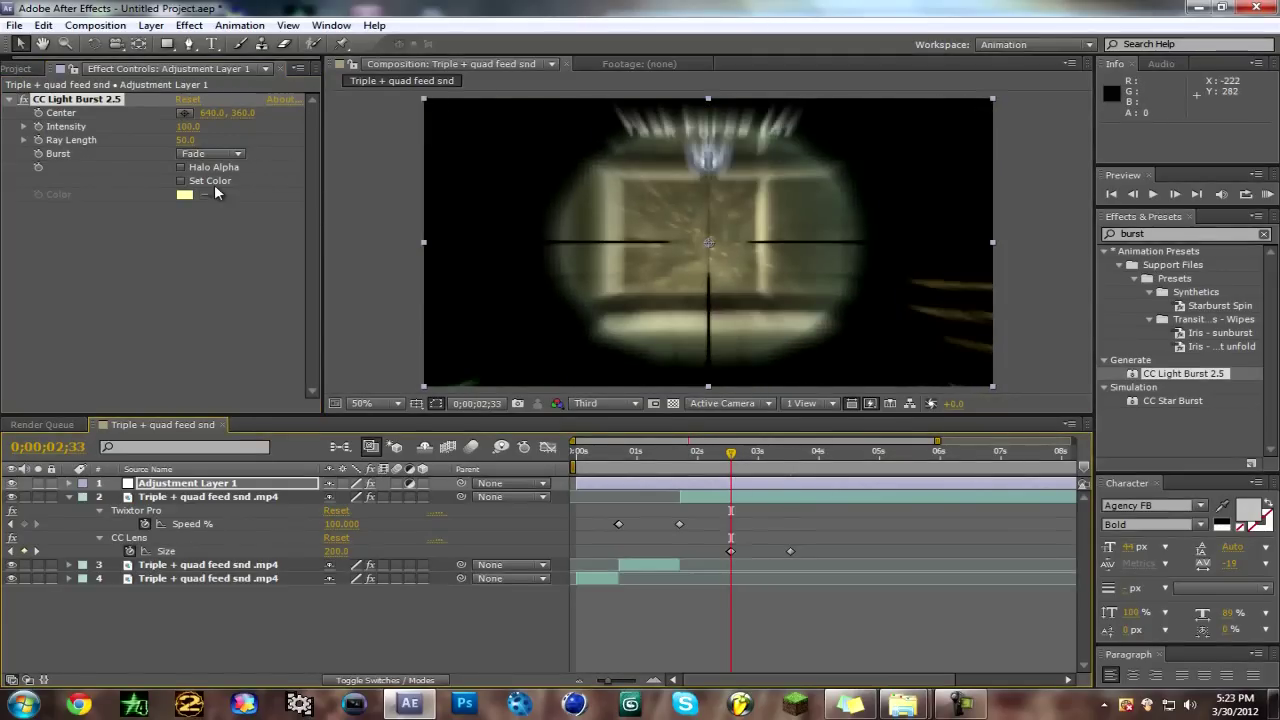
{"action": "left_click", "coordinate": [38, 140]}
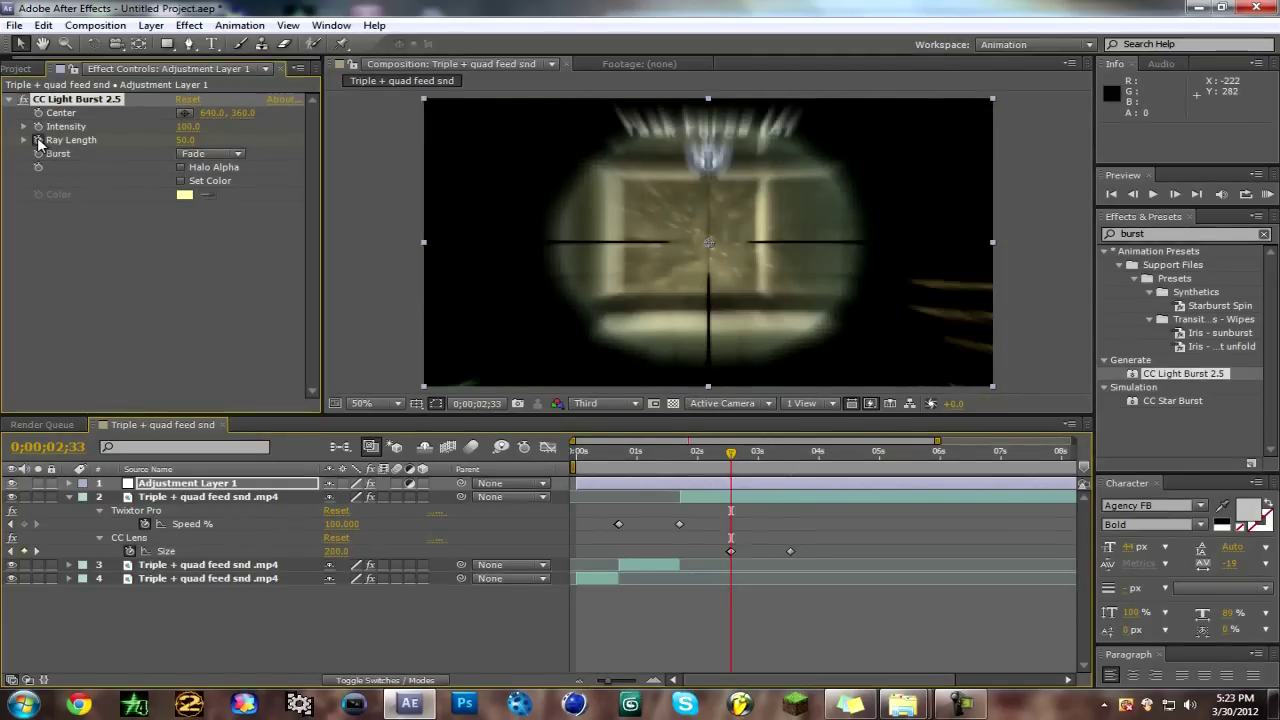
{"action": "left_click", "coordinate": [1133, 194]}
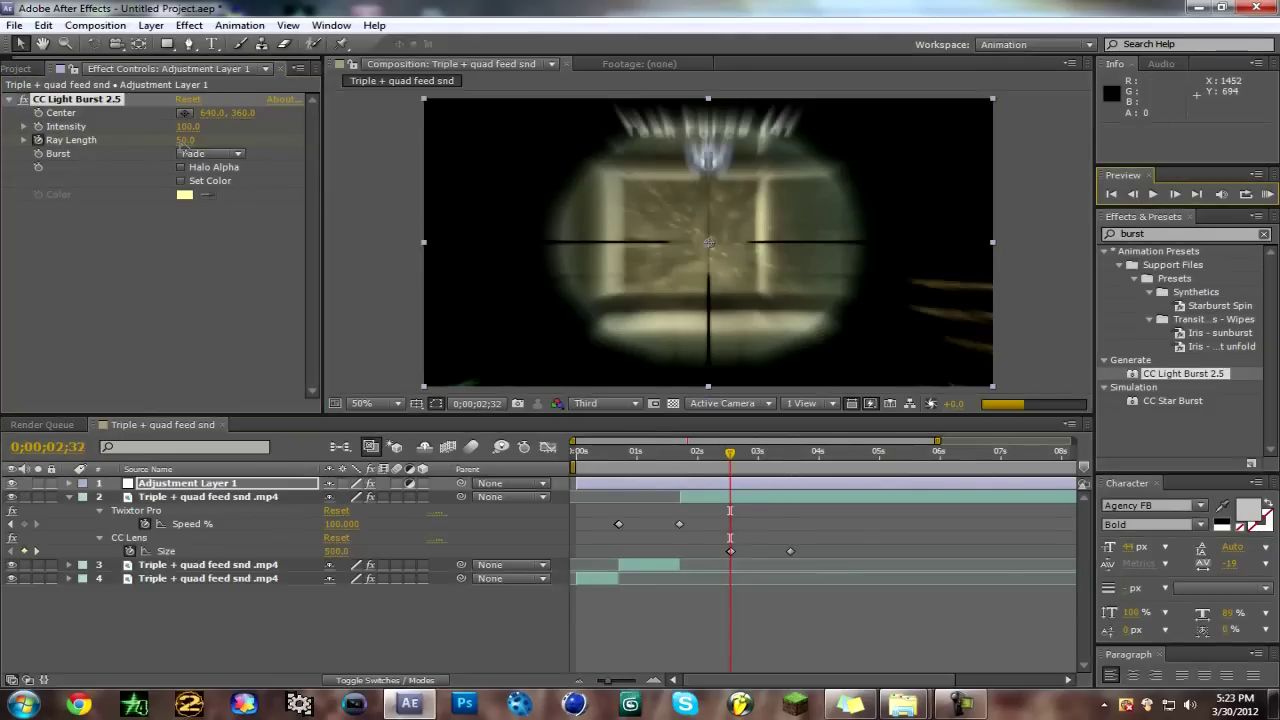
{"action": "left_click", "coordinate": [184, 140]}
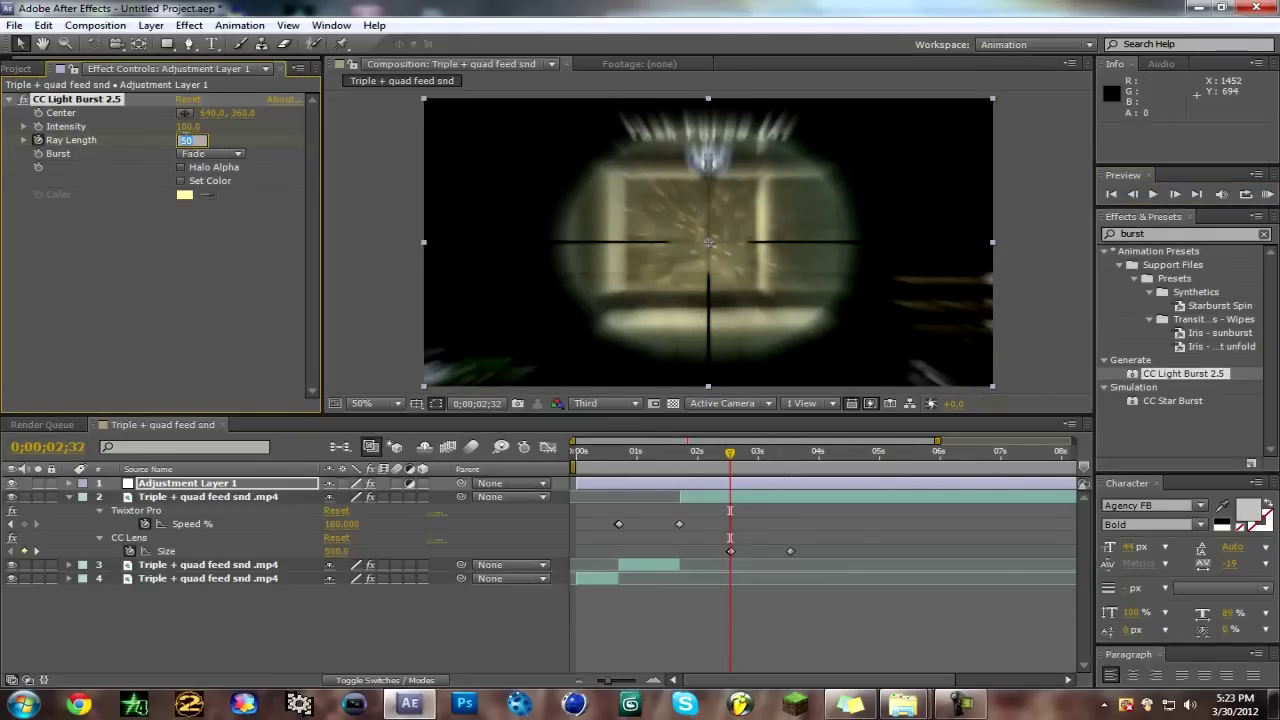
{"action": "type", "text": "0"}
{"action": "key", "text": "Return"}
Step: At 0;00;03;32, scrub Ray Length back down to 0
{"action": "left_click", "coordinate": [792, 451]}
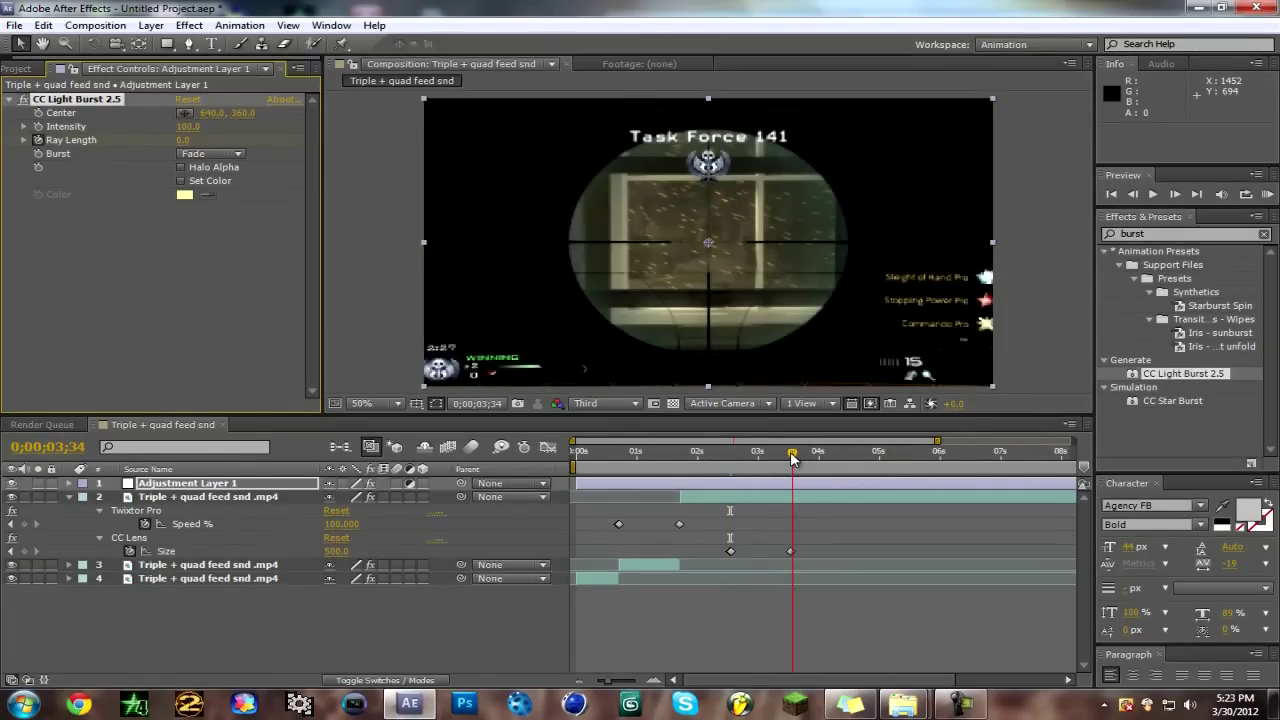
{"action": "left_click_drag", "start_coordinate": [792, 458], "coordinate": [790, 458]}
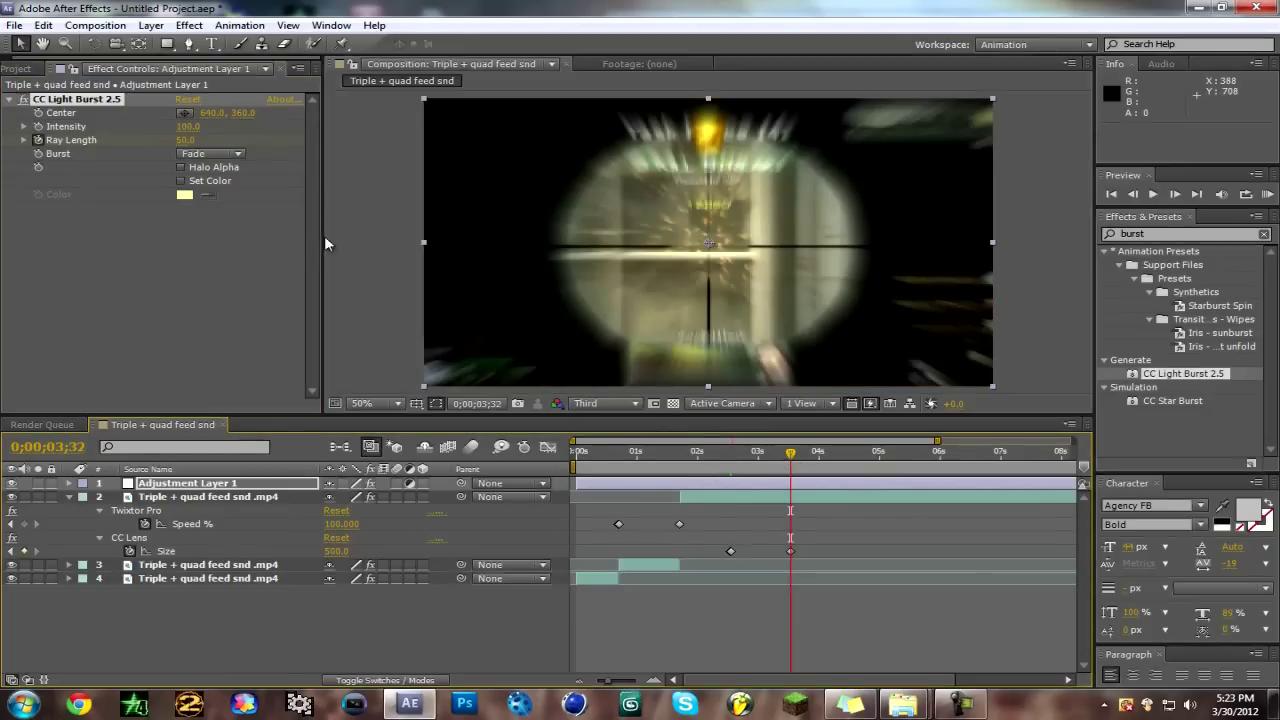
{"action": "left_click_drag", "start_coordinate": [185, 140], "coordinate": [150, 140]}
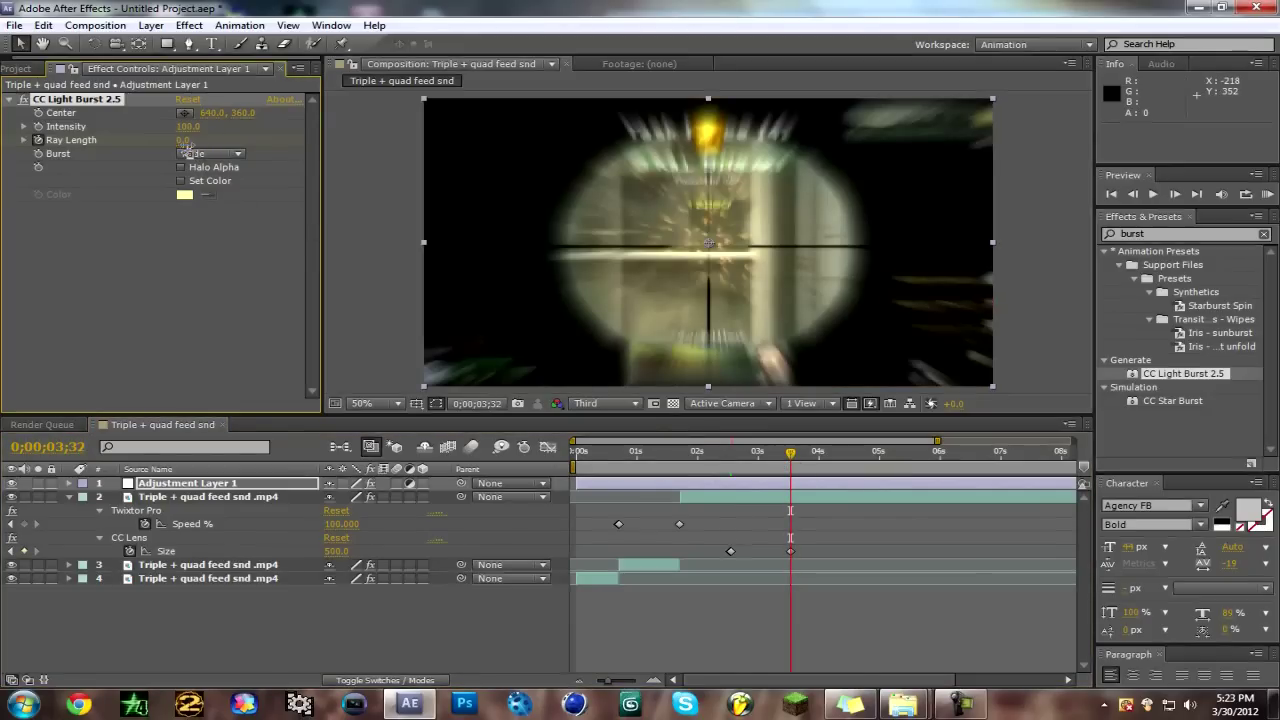
{"action": "left_click", "coordinate": [592, 680]}
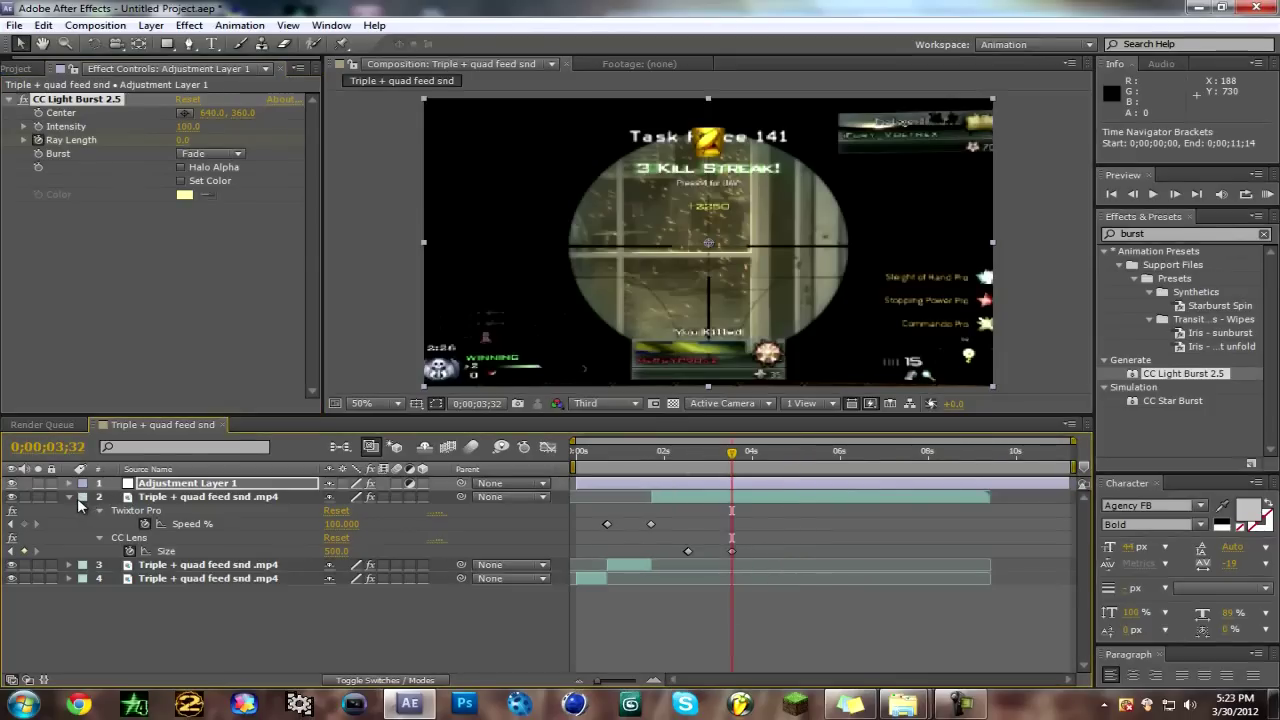
Step: Collapse the keyframed properties and move the playhead to 0;00;05;16
{"action": "key", "text": "u"}
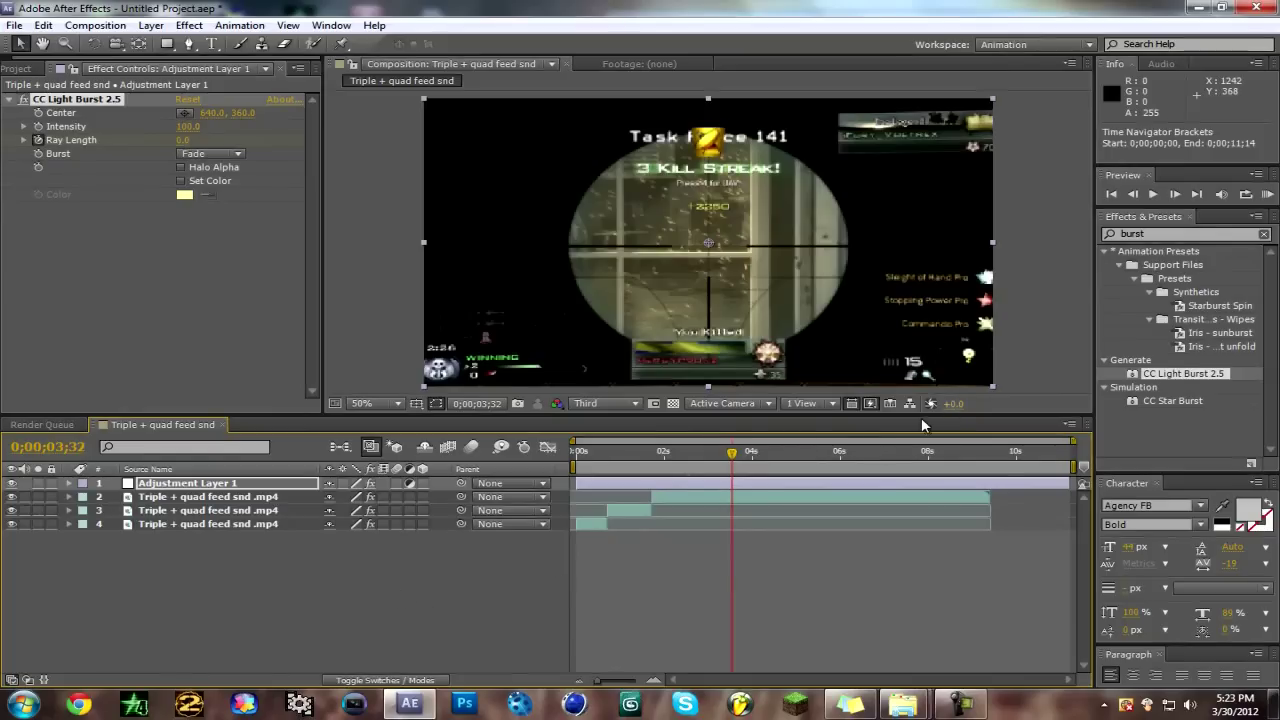
{"action": "left_click", "coordinate": [808, 453]}
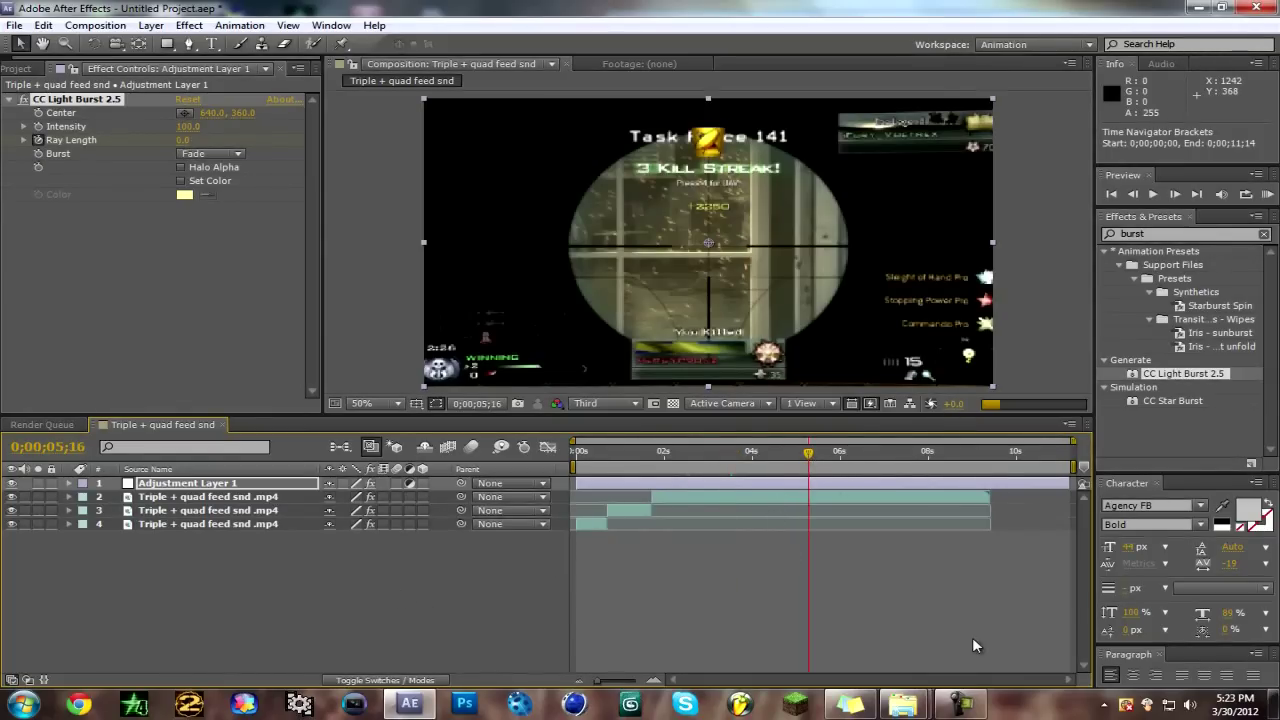